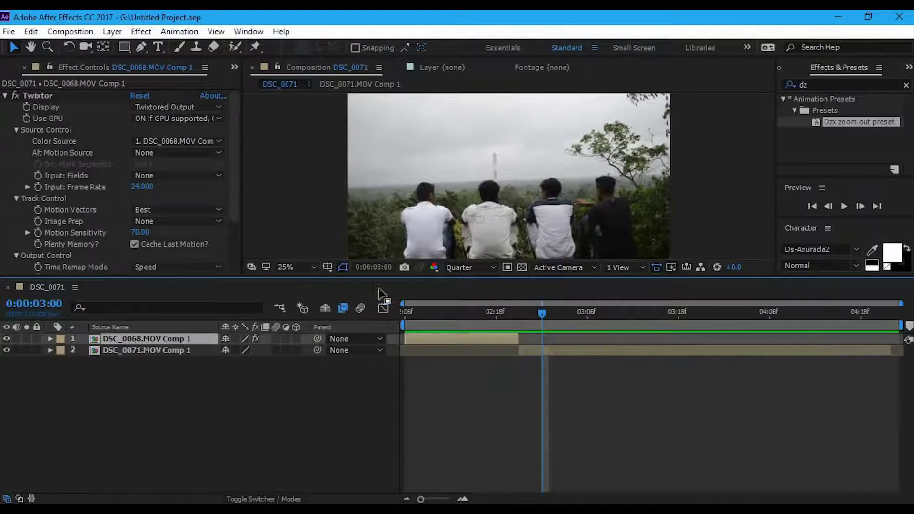
- Scrub the footage between 0:00:02:02 and 0:00:03:03 to inspect the cut
left_click_drag(423, 320, 531, 309)
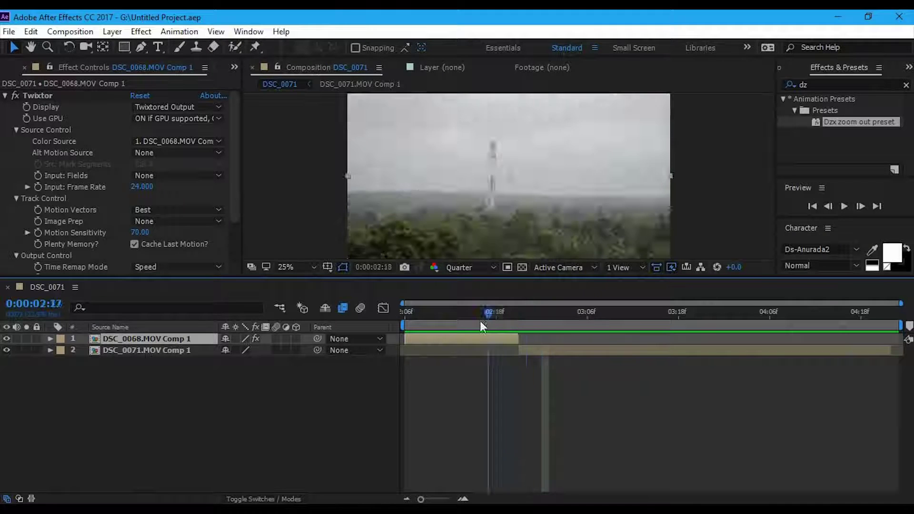
left_click_drag(466, 313, 428, 314)
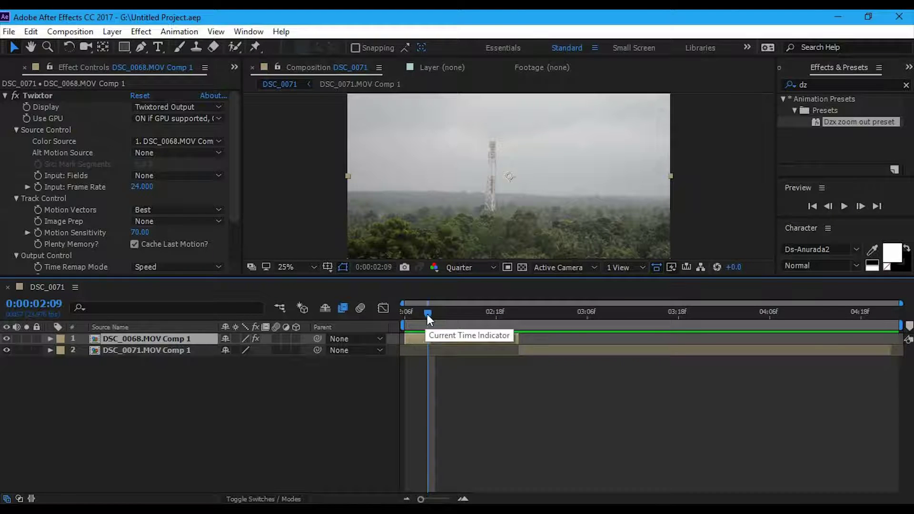
left_click_drag(428, 314, 556, 316)
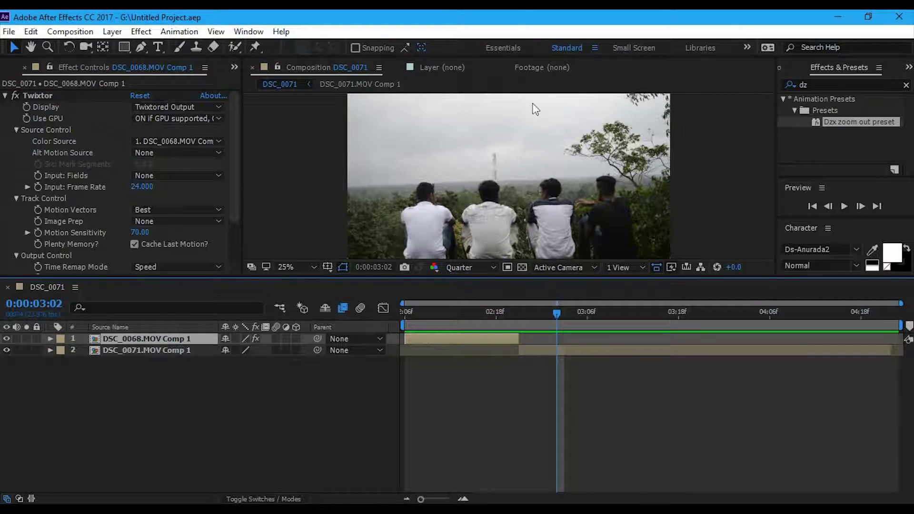
left_click(412, 318)
mouse_move(413, 318)
left_mouse_down()
mouse_move(563, 327)
mouse_move(511, 319)
left_mouse_up()
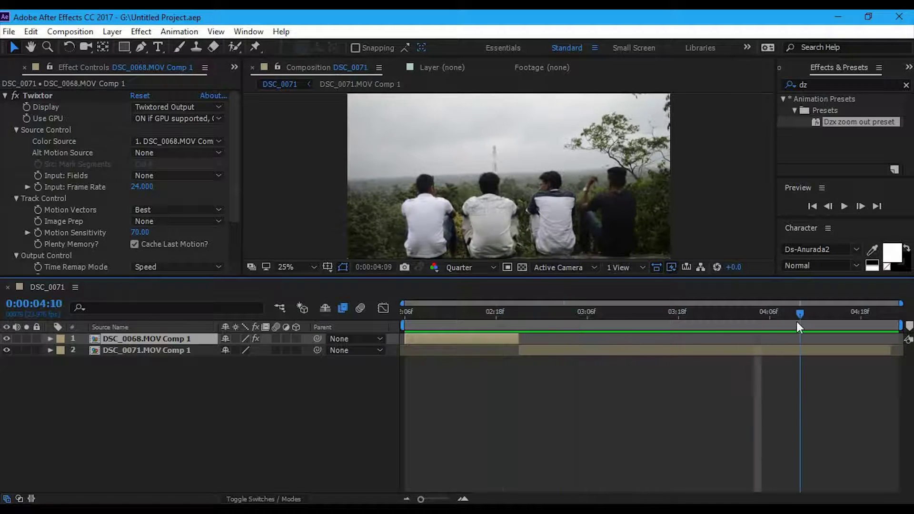
- Preview the composition from the start, return to 0:00:02:07, and deselect the layer
key("Home")
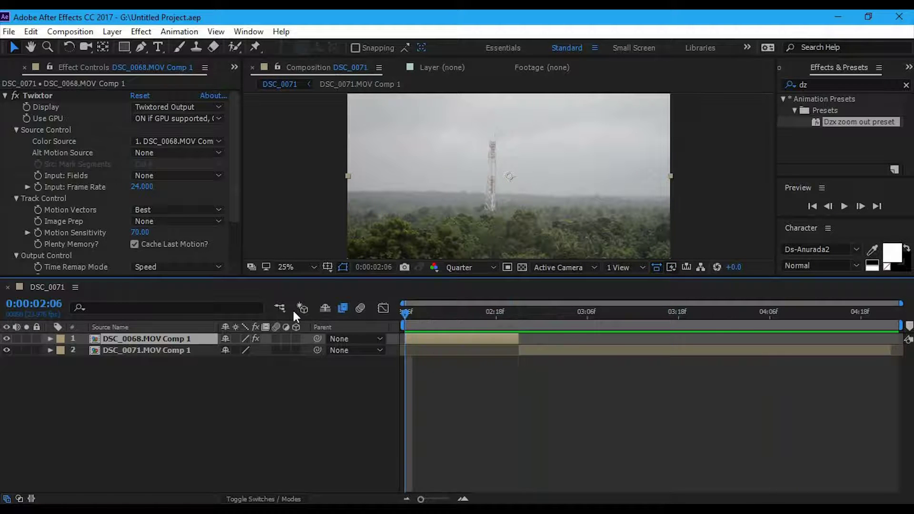
key("ctrl+Down")
key("space")
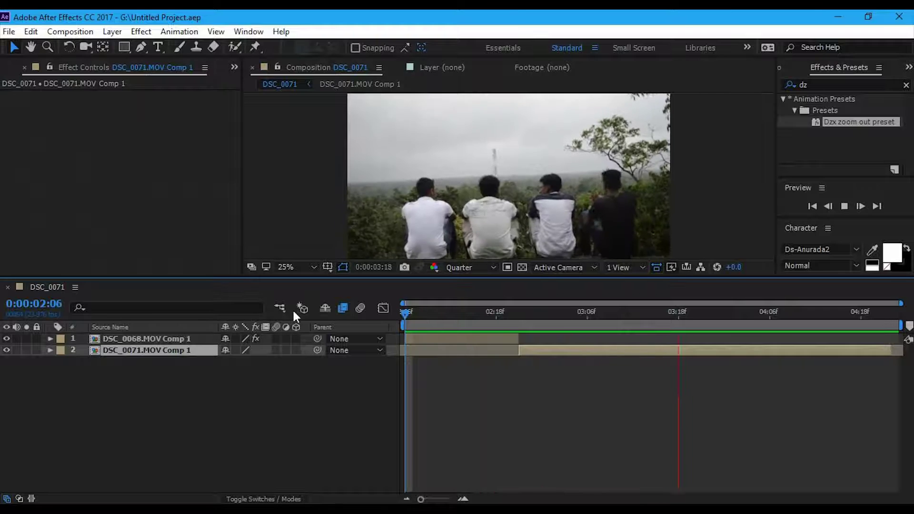
key("space")
left_click_drag(479, 327, 414, 310)
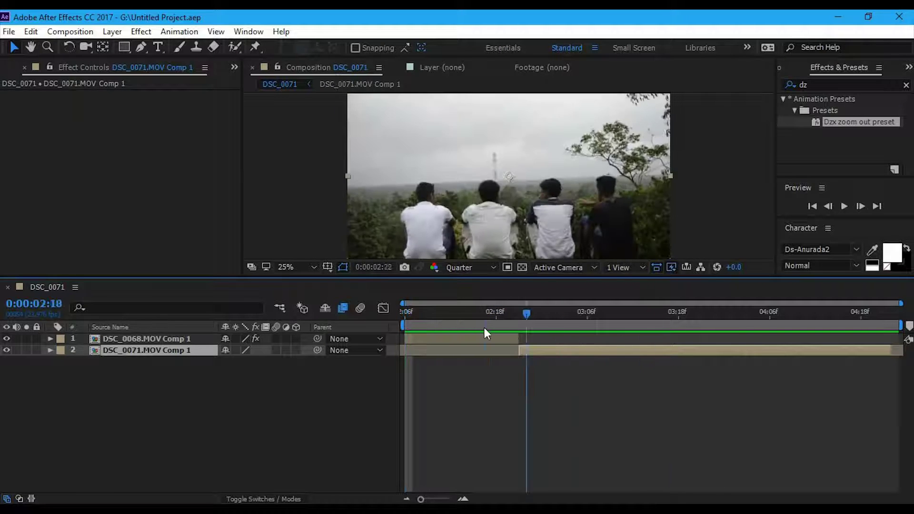
left_click(495, 424)
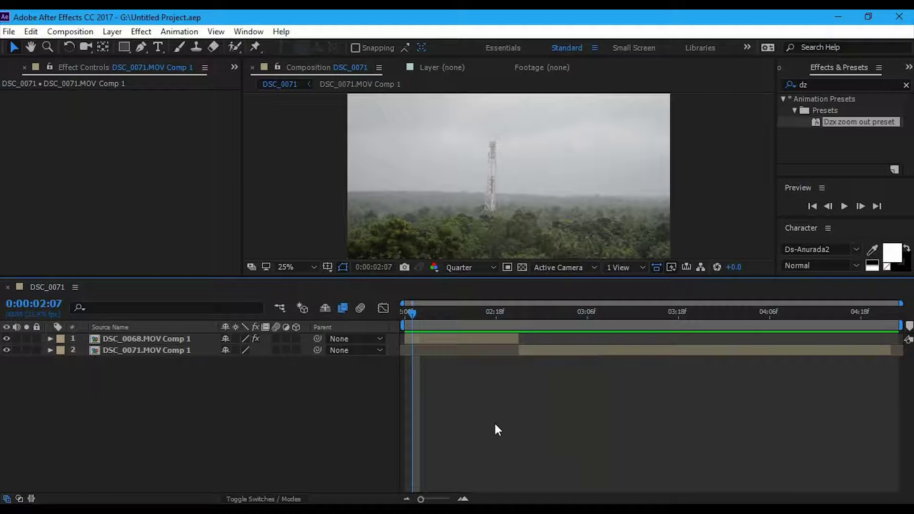
- Add a New > Adjustment Layer above both clips and check the frame at 0:00:02:21
right_click(237, 409)
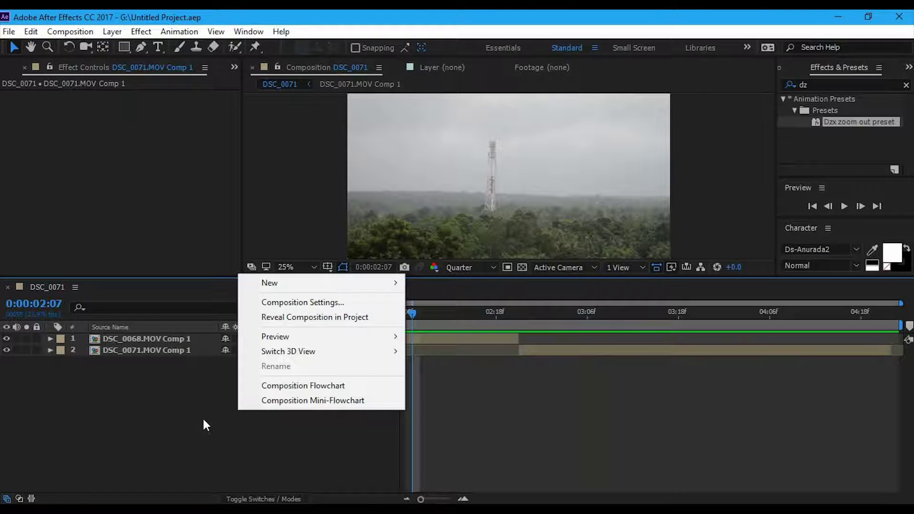
mouse_move(328, 289)
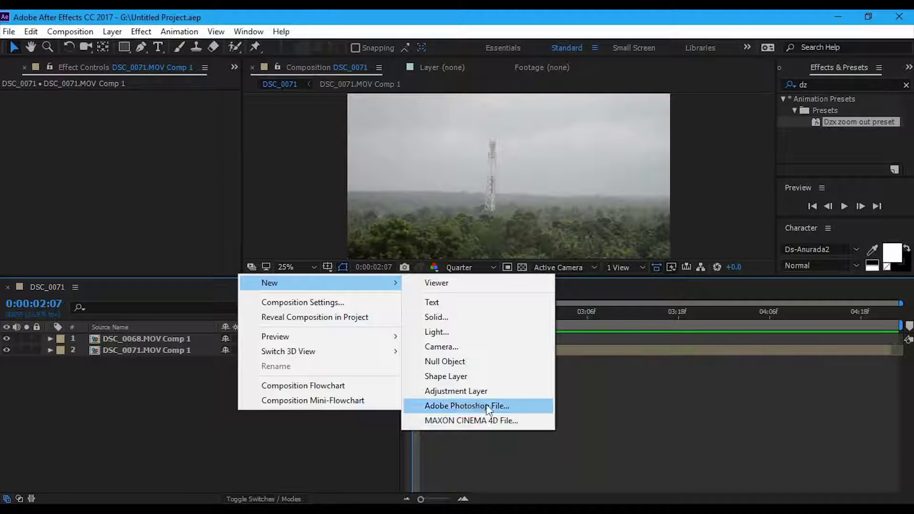
left_click(478, 394)
mouse_move(479, 316)
left_mouse_down()
mouse_move(534, 323)
mouse_move(474, 331)
left_mouse_up()
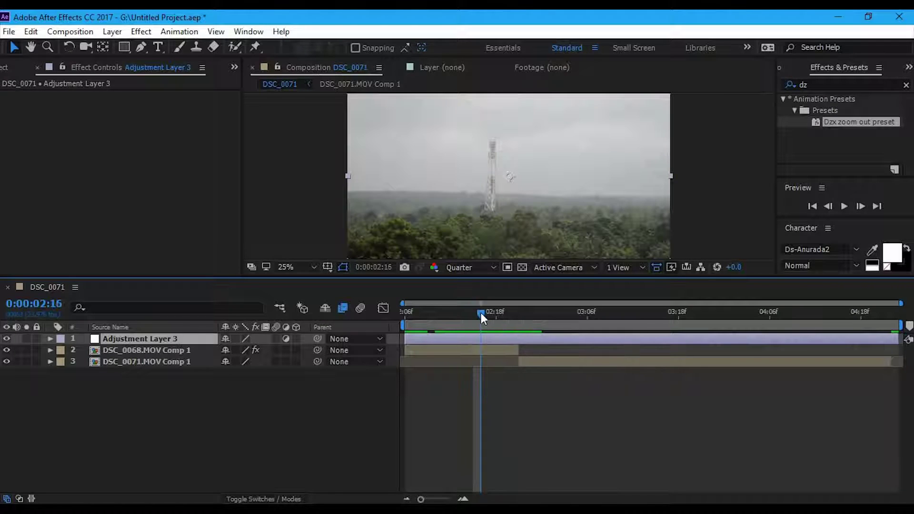
mouse_move(481, 313)
left_mouse_down()
mouse_move(672, 313)
mouse_move(412, 313)
left_mouse_up()
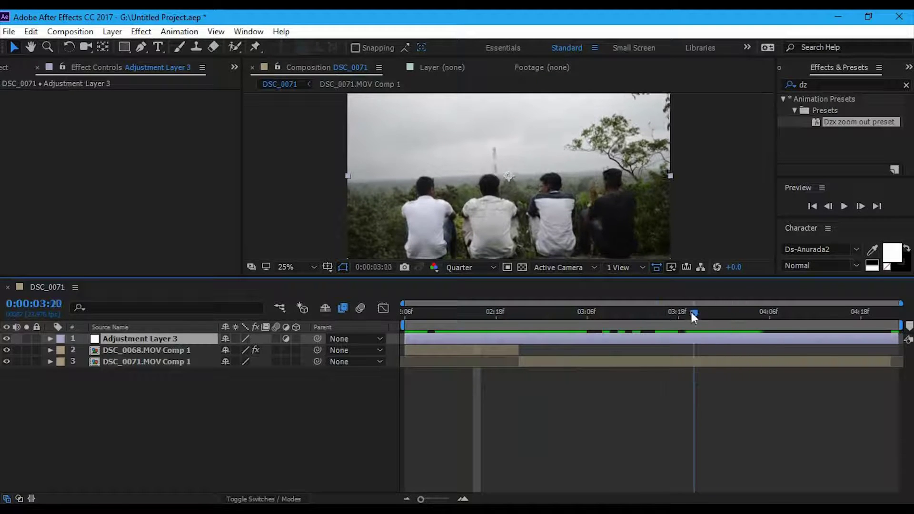
left_click_drag(246, 424, 224, 419)
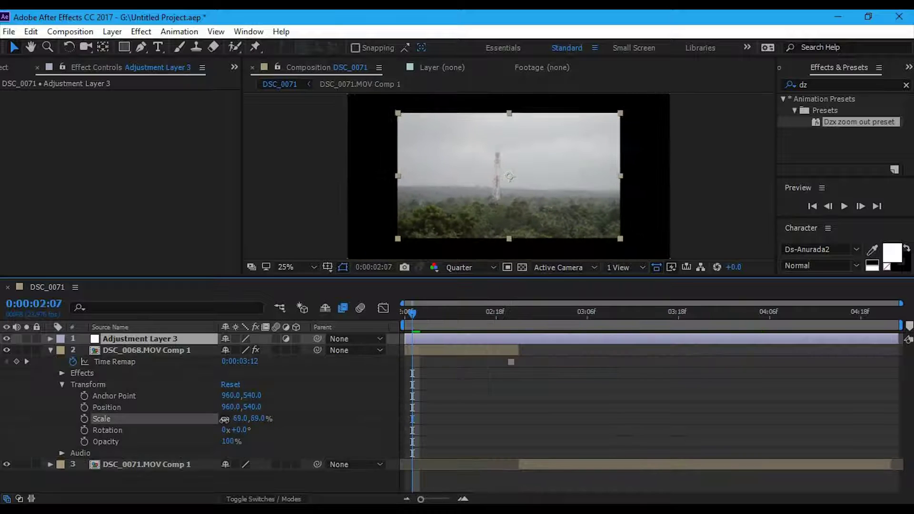
left_click(534, 321)
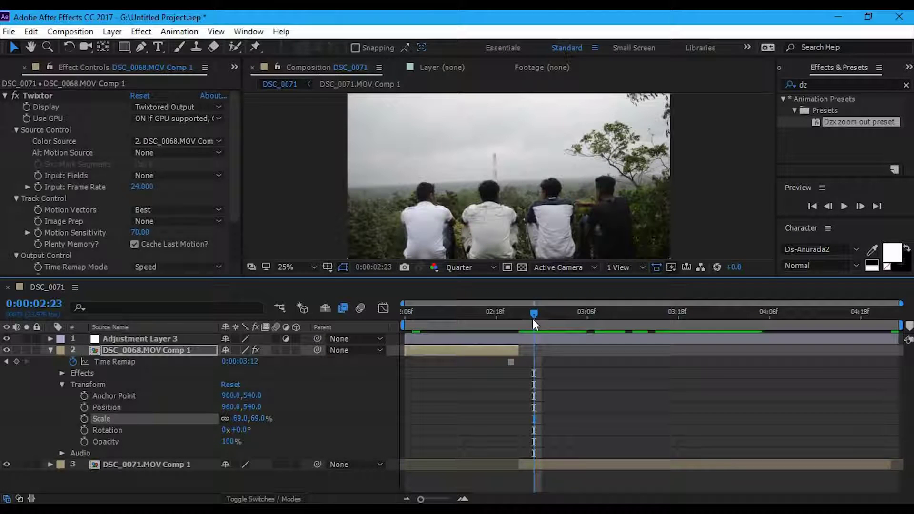
left_click(143, 464)
left_click_drag(241, 464, 286, 462)
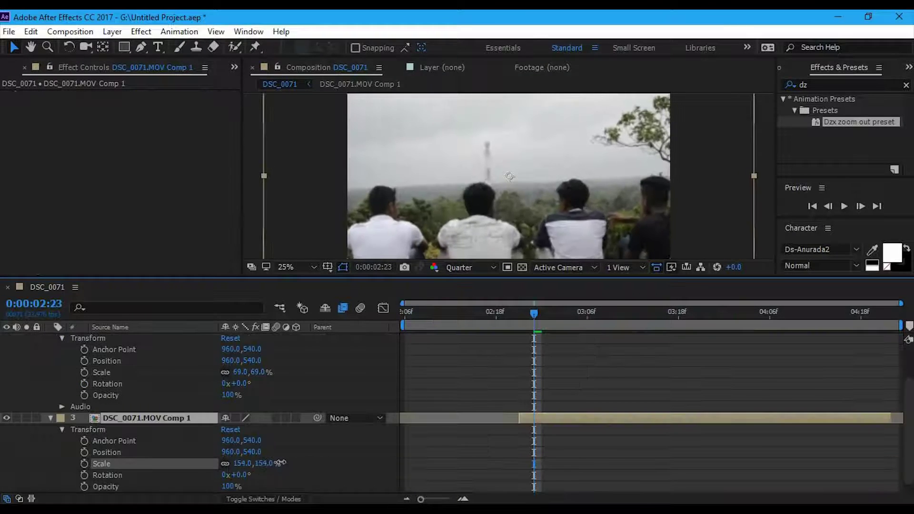
key("Return")
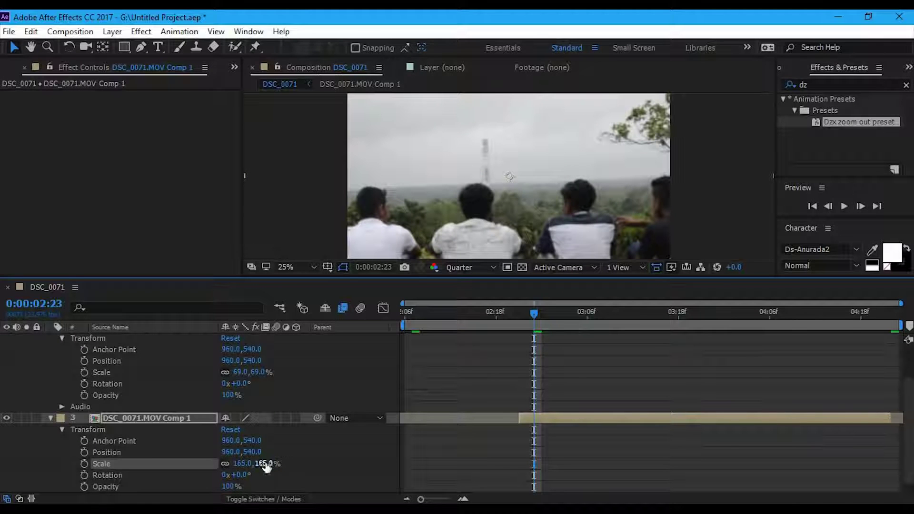
mouse_move(266, 467)
left_mouse_down()
mouse_move(247, 466)
mouse_move(258, 465)
left_mouse_up()
left_click_drag(521, 328, 565, 331)
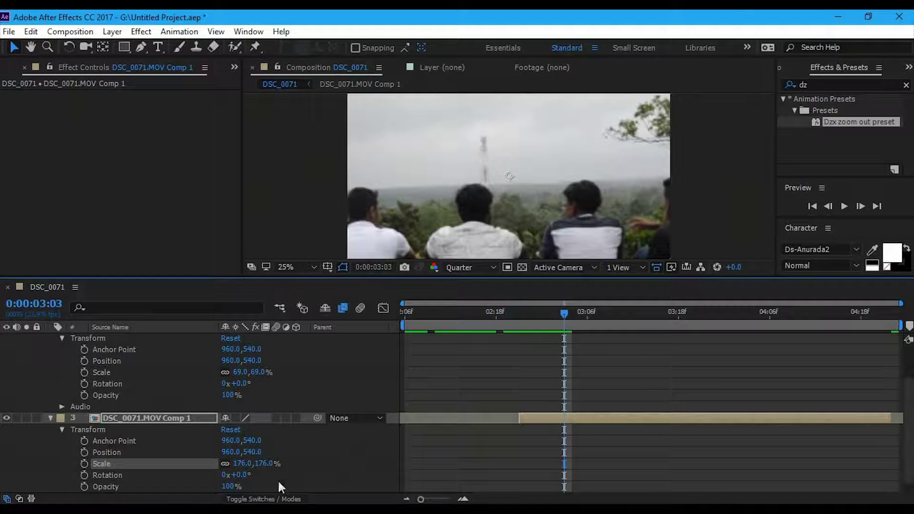
left_click_drag(241, 467, 200, 471)
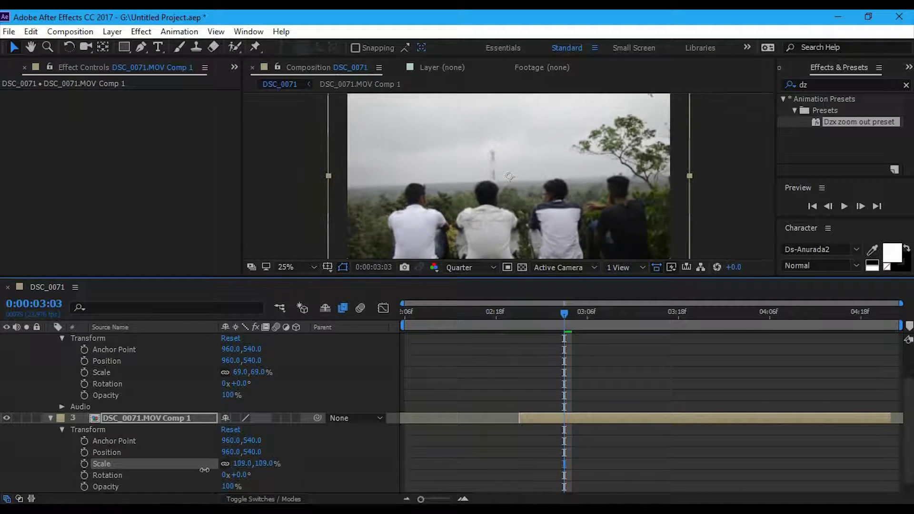
scroll(94, 381, "up", 3)
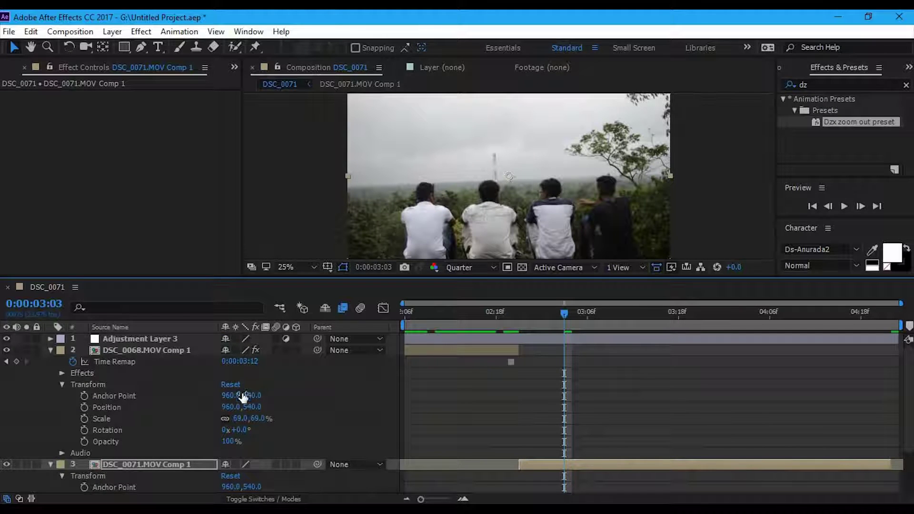
key("ctrl+grave")
key("space")
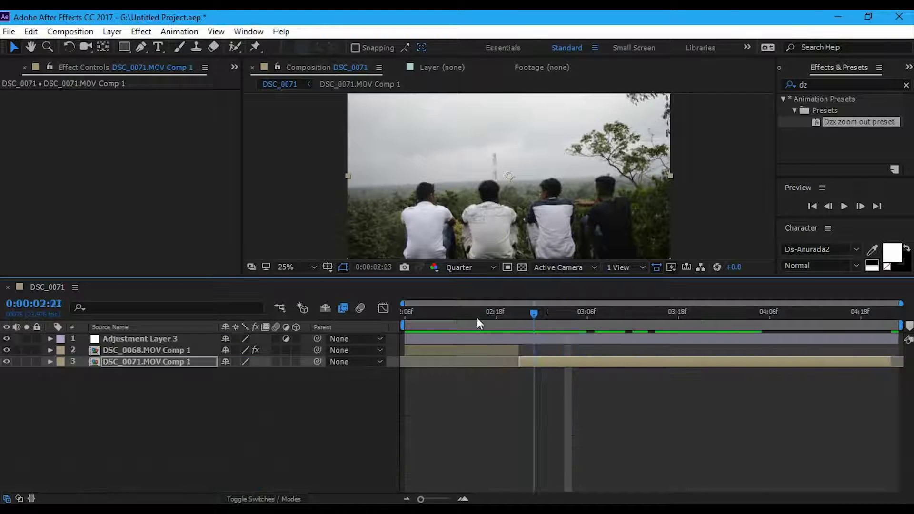
- Search 'tran' in Effects & Presets and drag Distort > Transform onto Adjustment Layer 3
left_click(515, 338)
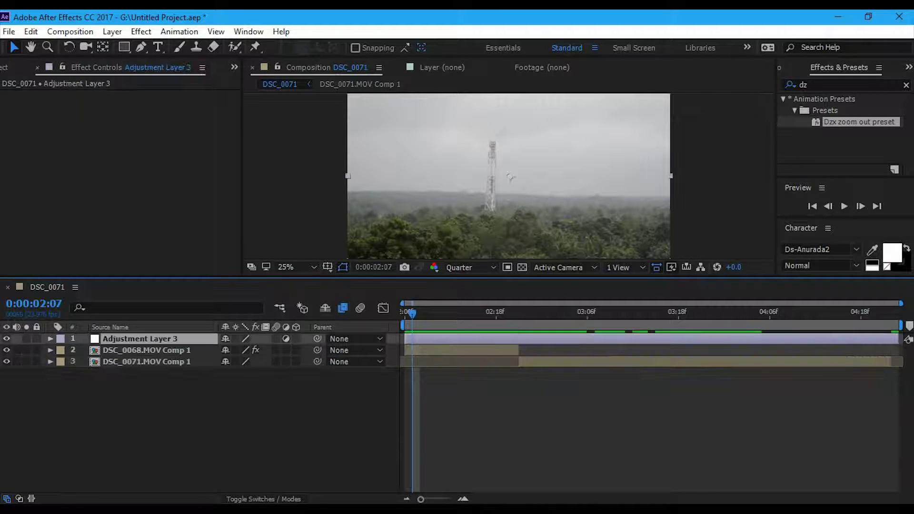
left_click(904, 85)
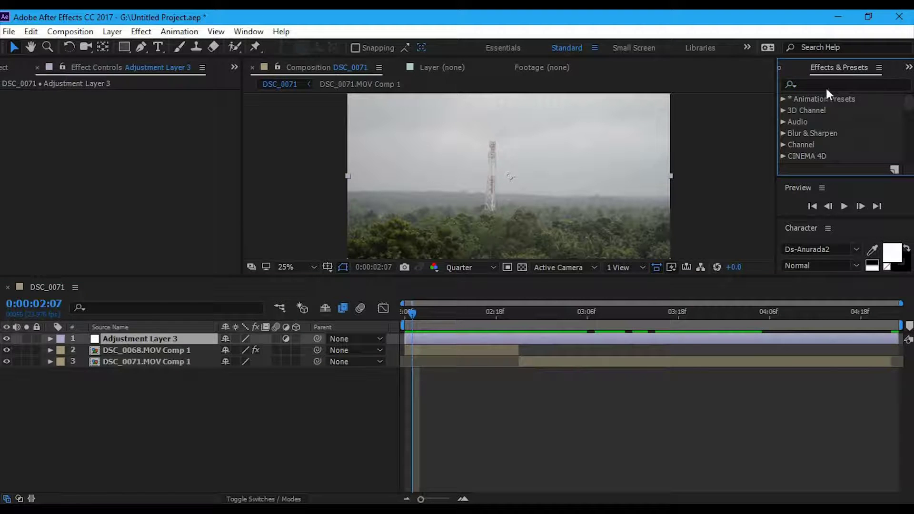
type("tran")
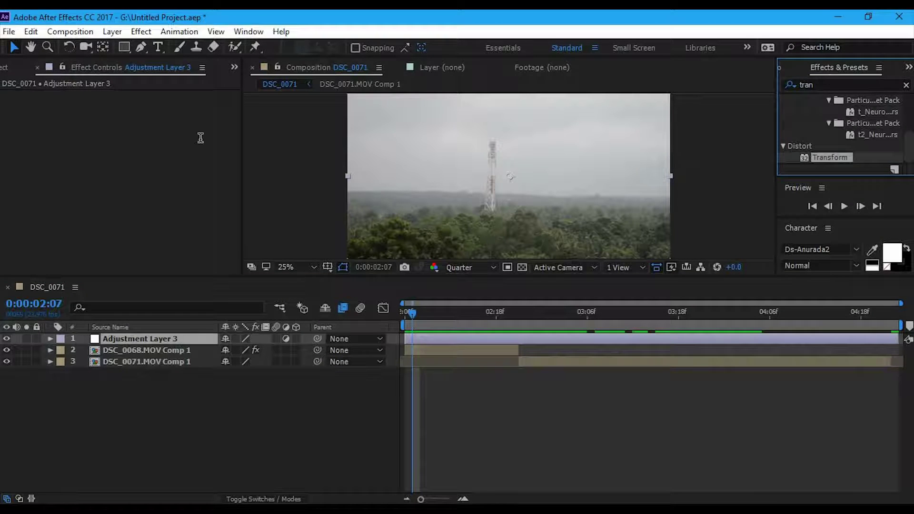
left_click(141, 31)
mouse_move(251, 164)
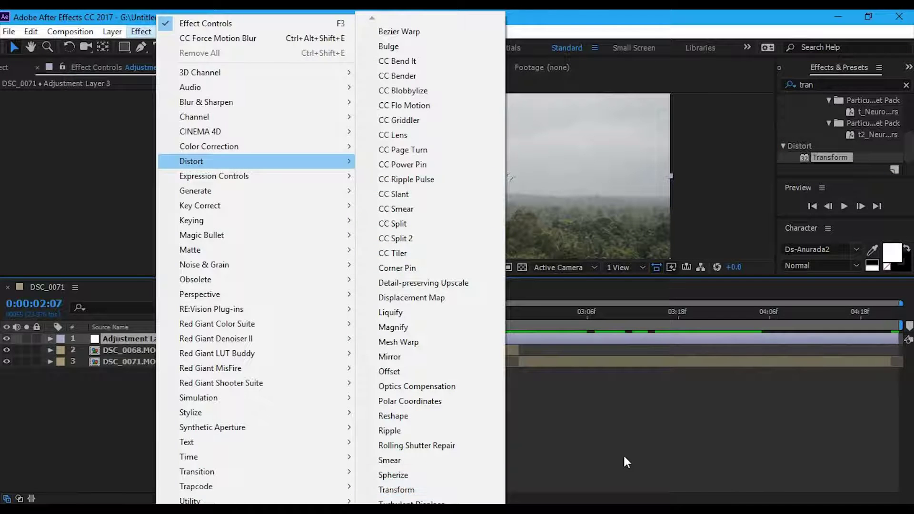
left_click(609, 450)
left_click(168, 340)
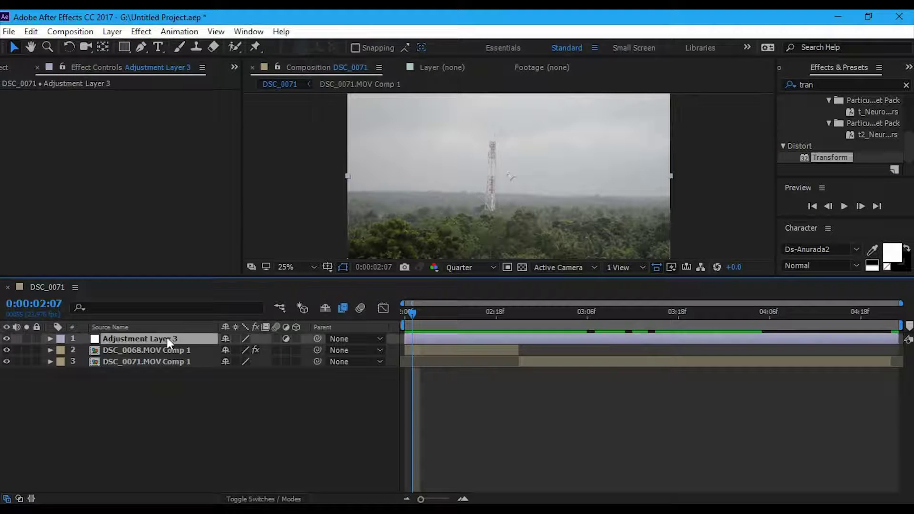
left_click_drag(824, 156, 160, 336)
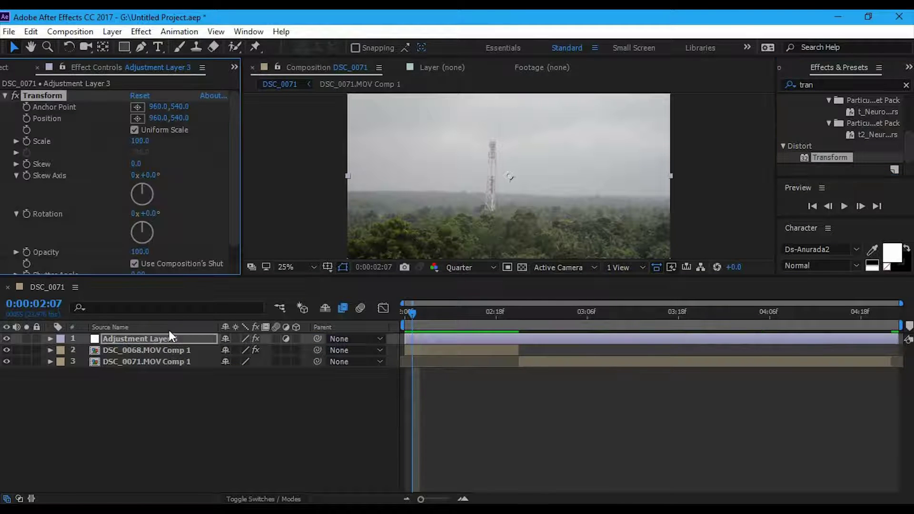
- Scrub across the cut to 0:00:02:21 and reselect Adjustment Layer 3
mouse_move(411, 315)
left_mouse_down()
mouse_move(542, 315)
mouse_move(496, 316)
left_mouse_up()
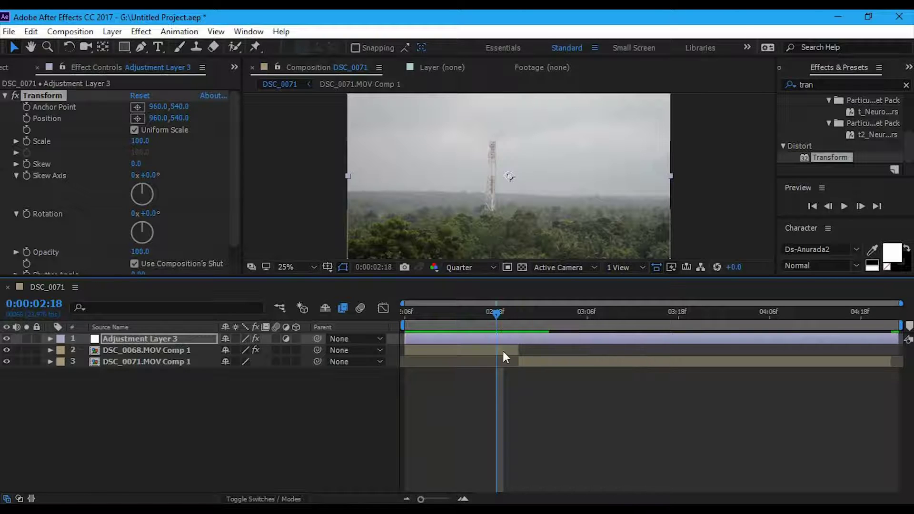
left_click_drag(500, 315, 505, 318)
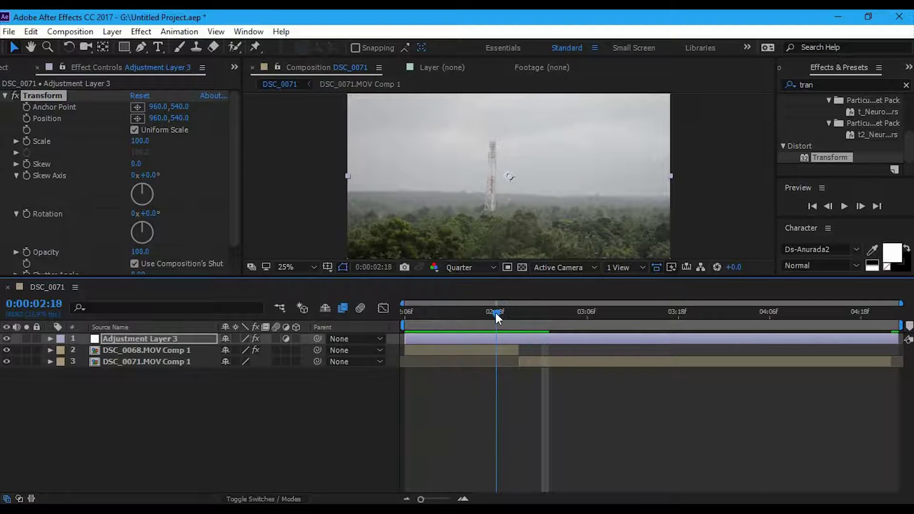
mouse_move(495, 313)
left_mouse_down()
mouse_move(543, 317)
mouse_move(502, 320)
left_mouse_up()
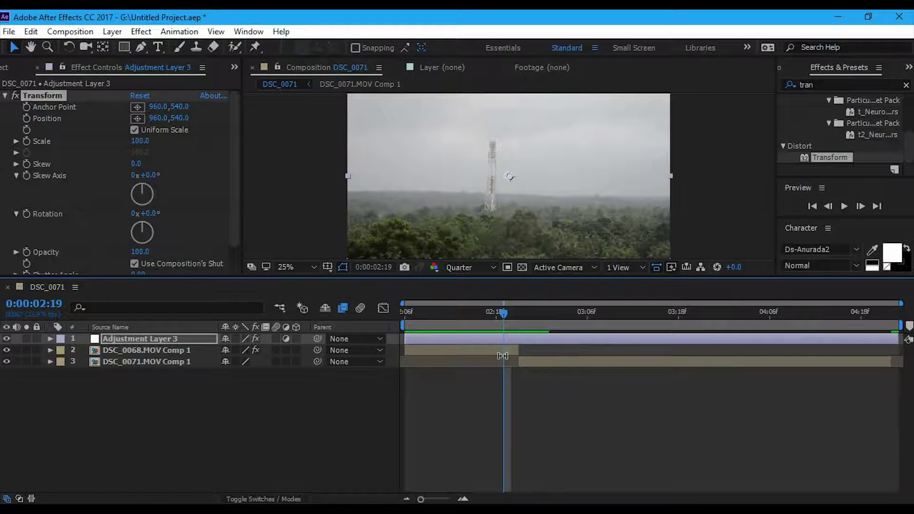
left_click(502, 356)
left_click(510, 338)
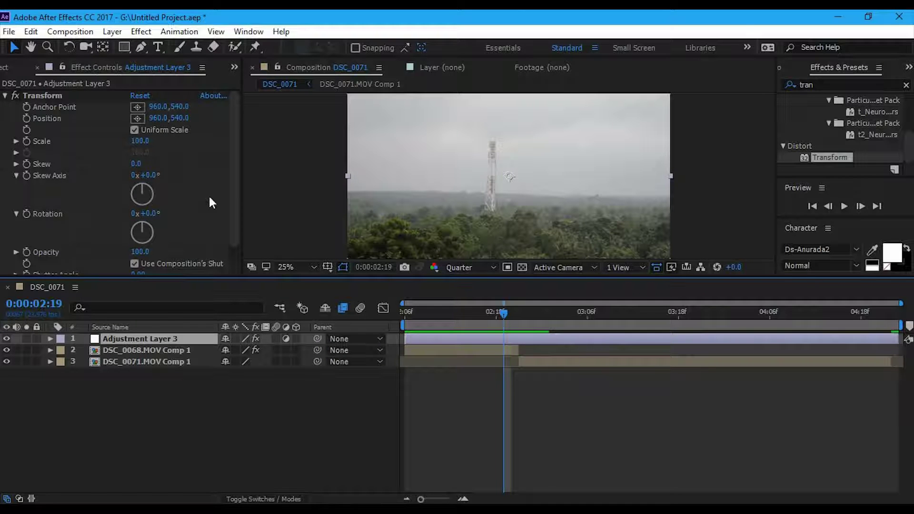
- Expand Adjustment Layer 3's Transform effect and turn on the Scale stopwatch
left_click(51, 339)
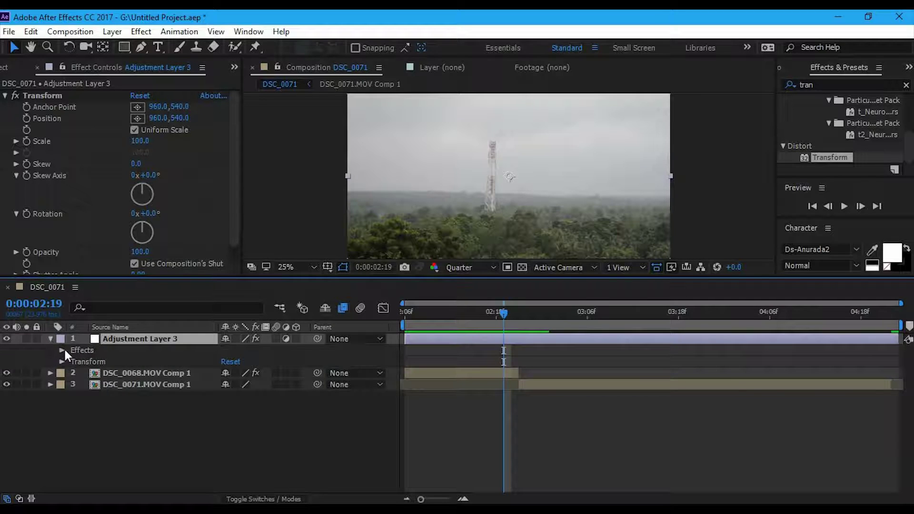
left_click(62, 351)
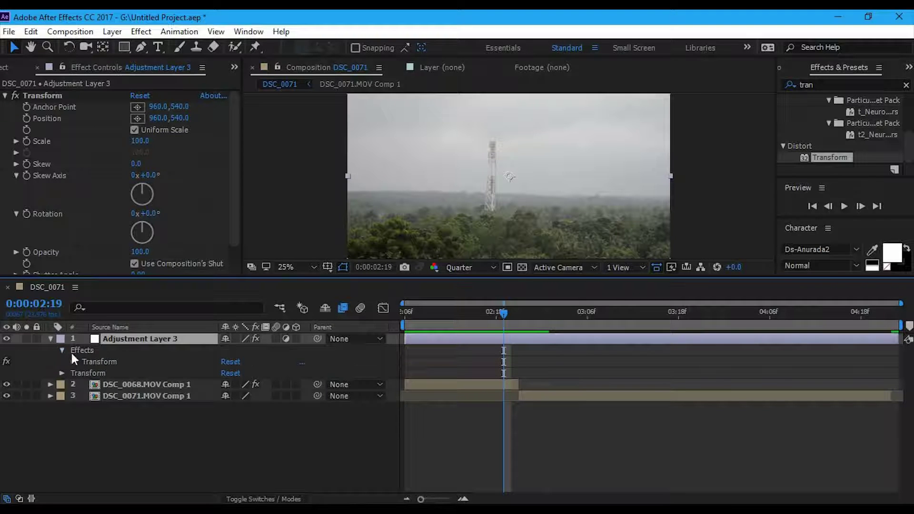
left_click(72, 362)
scroll(109, 368, "down", 2)
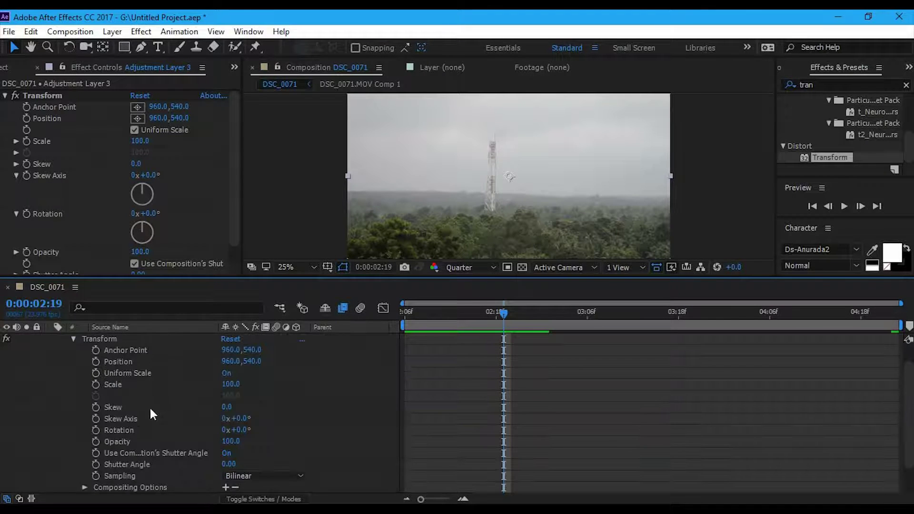
left_click(95, 386)
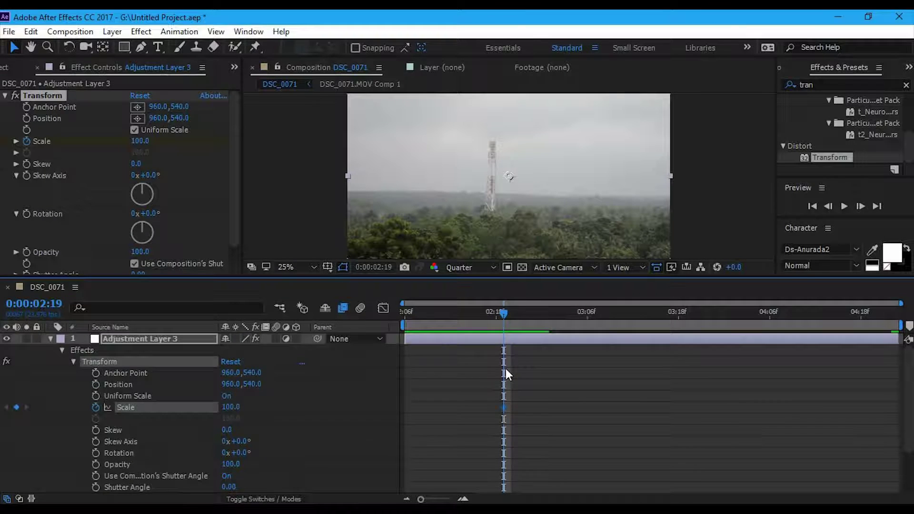
scroll(506, 369, "down", 3)
- Add a second Scale keyframe at 02:20
left_click(512, 313)
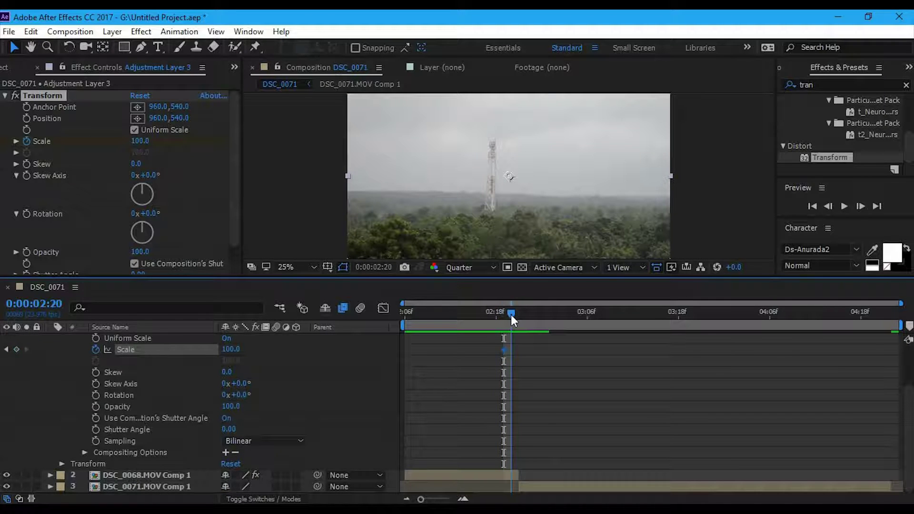
left_click_drag(511, 315, 510, 320)
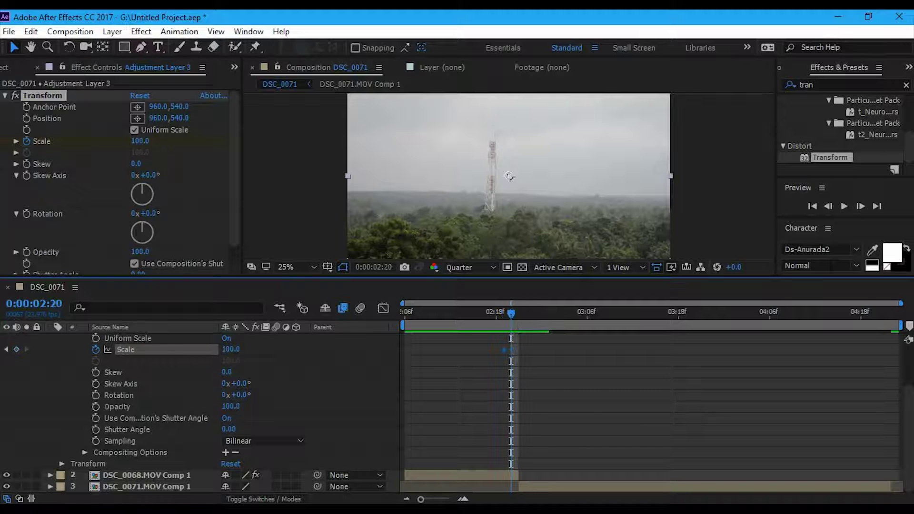
left_click(513, 478)
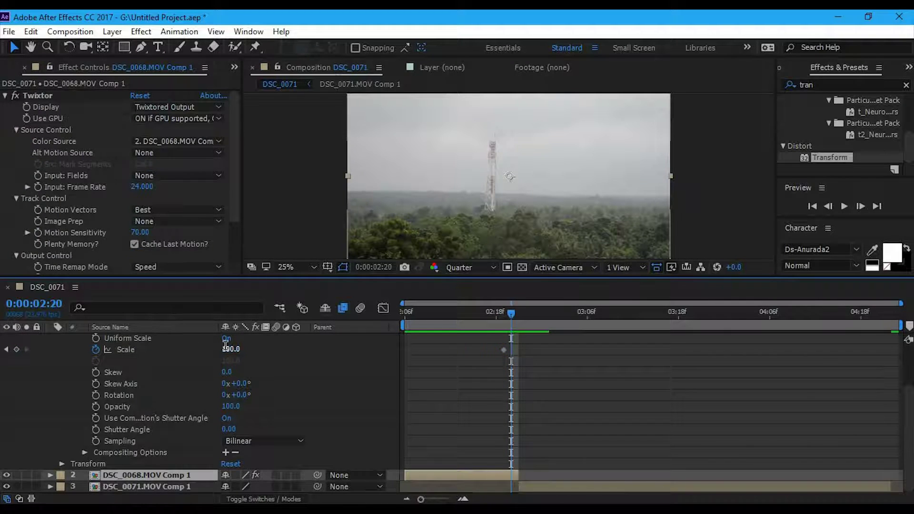
left_click(14, 349)
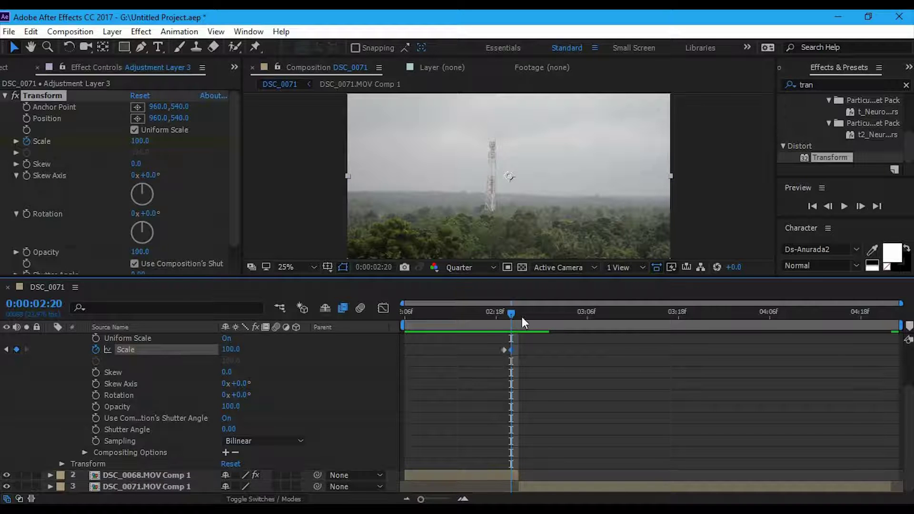
- Shift the first Scale keyframe to 02:18 and move the time to 02:22
left_click_drag(511, 318, 504, 319)
left_click_drag(504, 350, 497, 350)
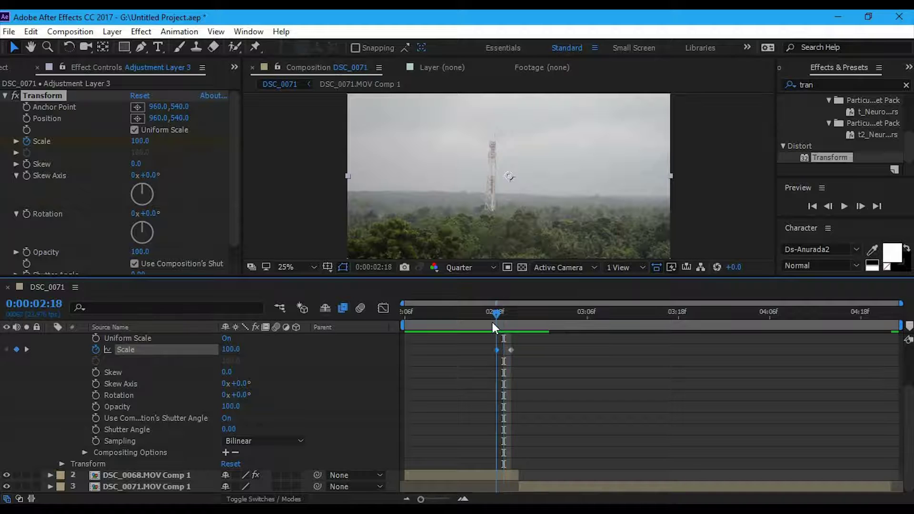
left_click_drag(505, 324, 506, 324)
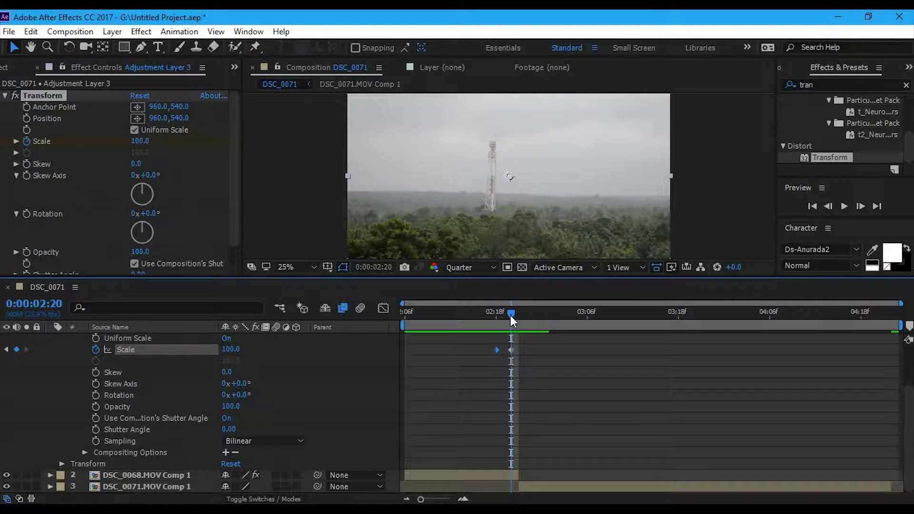
left_click_drag(511, 316, 520, 317)
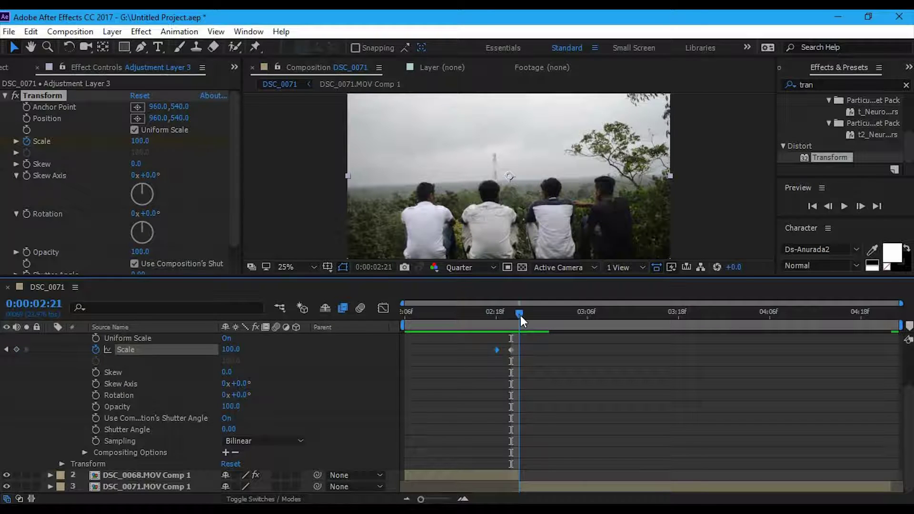
left_click(528, 486)
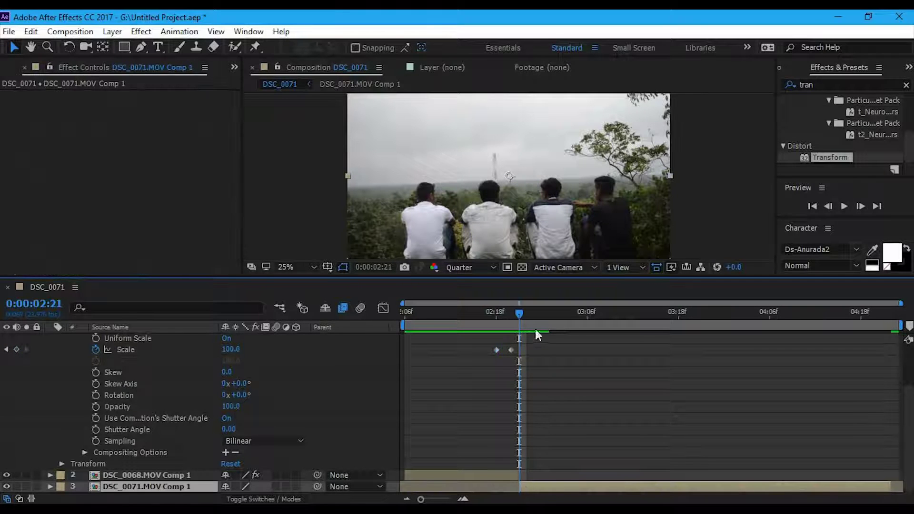
left_click_drag(518, 318, 525, 317)
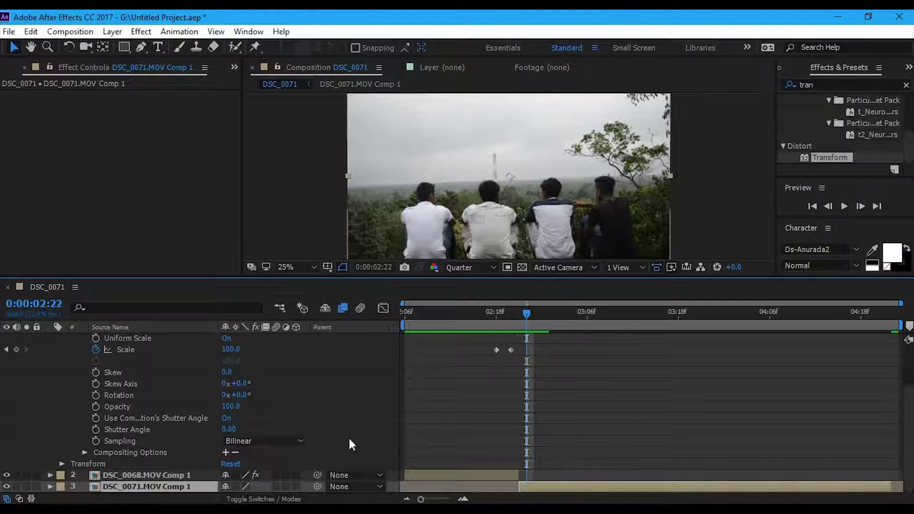
- Add a Scale keyframe at 02:22 and shift the first keyframe one frame earlier to 02:17
left_click(16, 350)
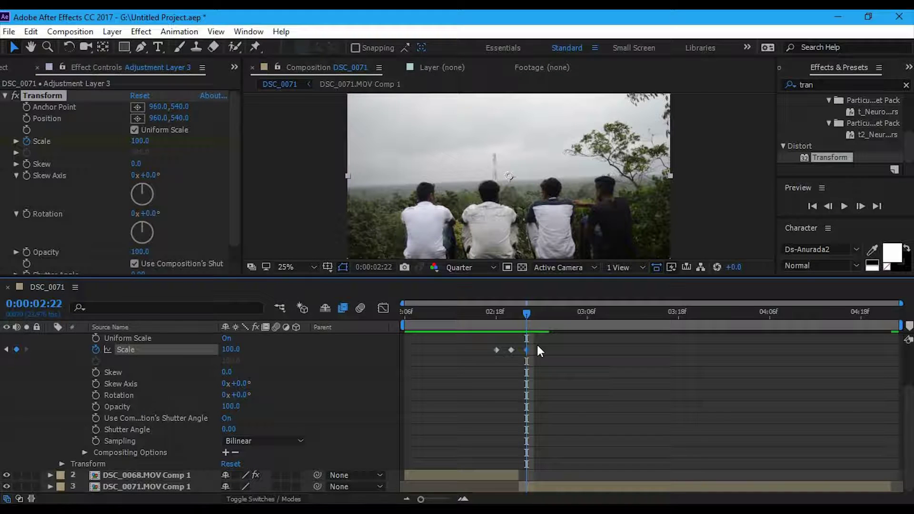
left_click_drag(524, 320, 539, 322)
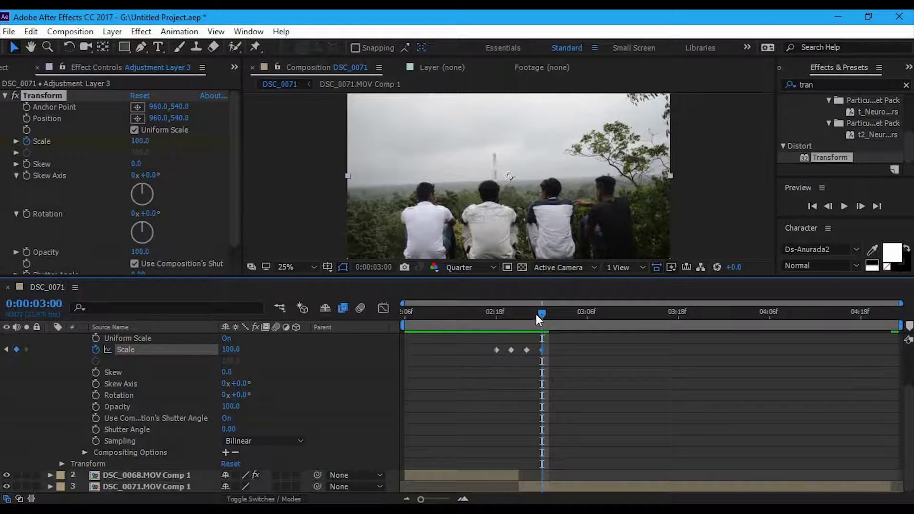
left_click(497, 312)
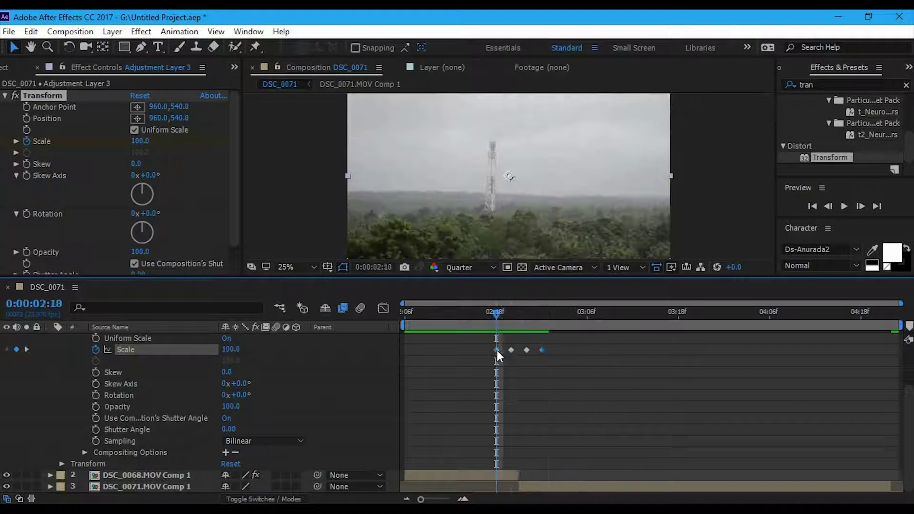
mouse_move(496, 350)
left_mouse_down()
mouse_move(489, 350)
mouse_move(545, 352)
left_mouse_up()
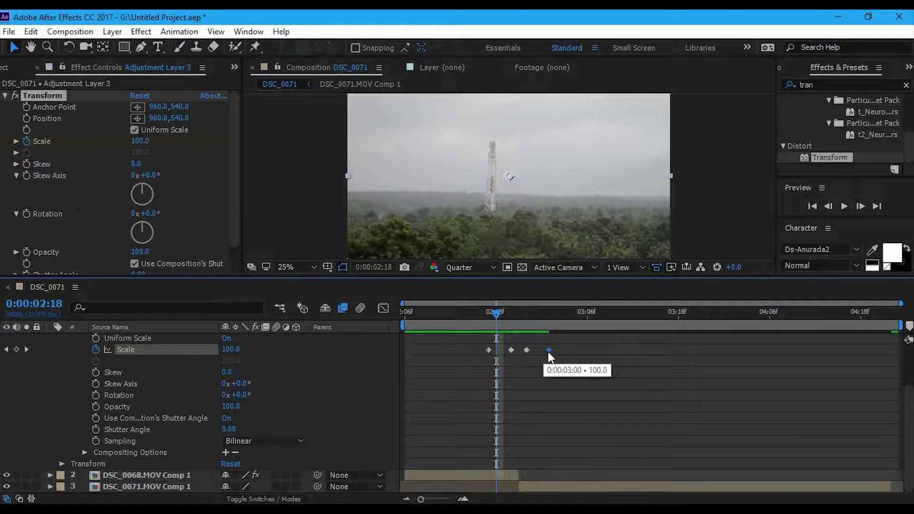
- Step from the 02:17 keyframe across the cut and settle on the 02:20 keyframe
left_click(490, 312)
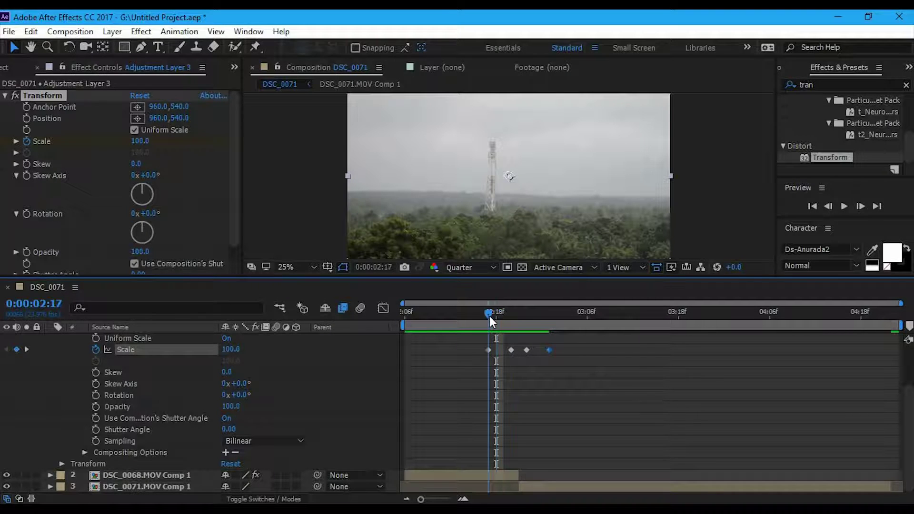
left_click_drag(489, 317, 549, 316)
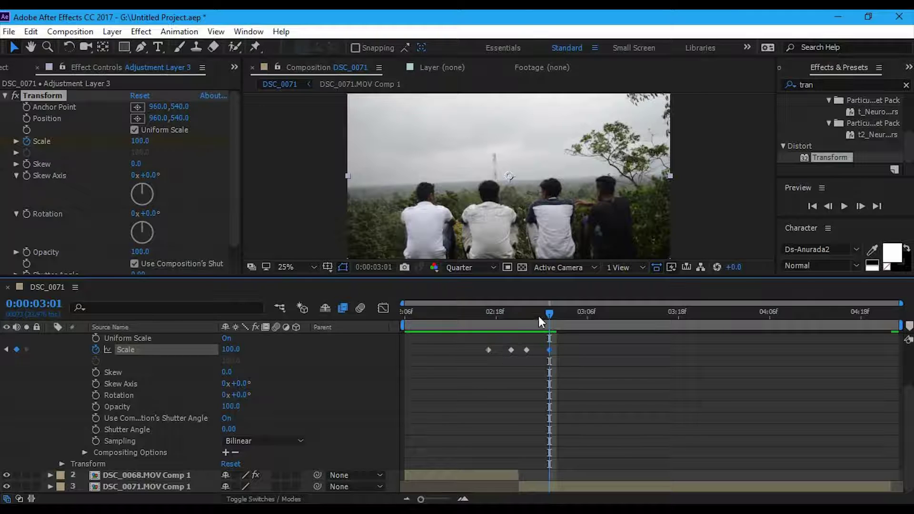
left_click_drag(537, 313, 491, 313)
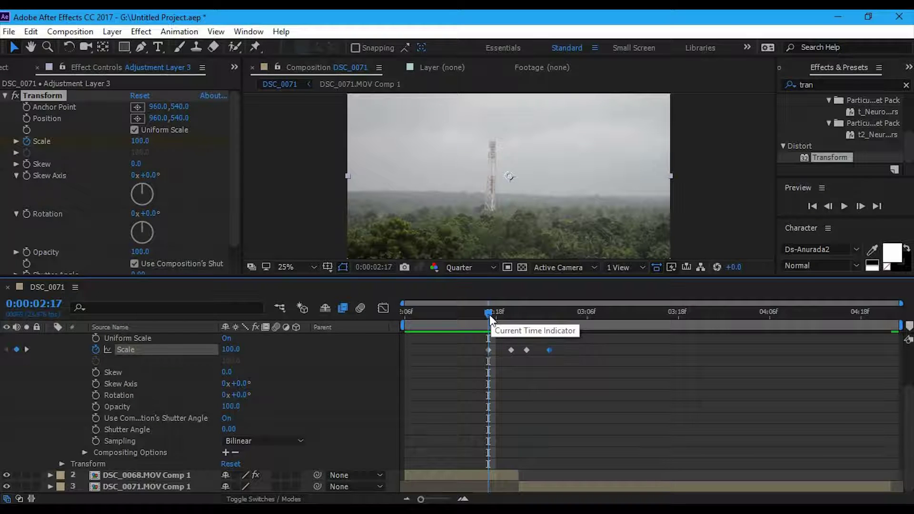
left_click_drag(489, 316, 512, 317)
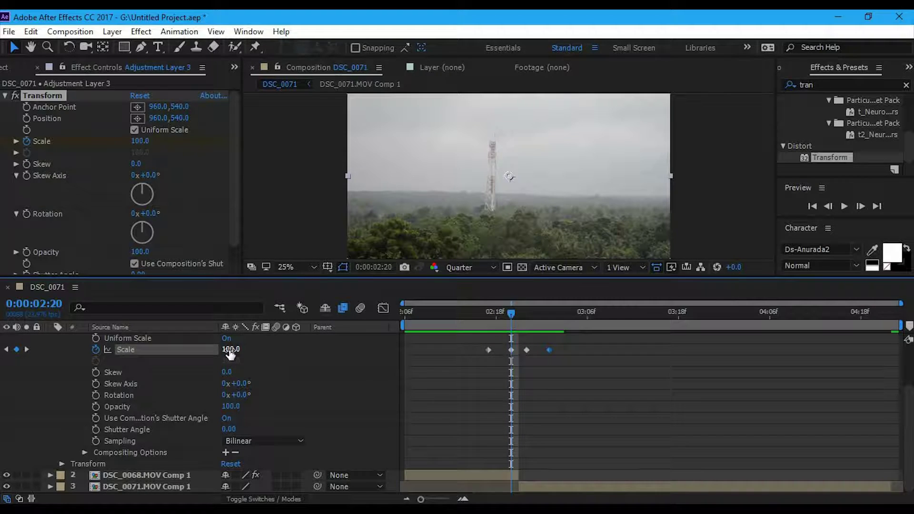
- Set Scale to 64 at the 02:20 keyframe, move it to 02:21, and zoom the timeline in
left_click_drag(230, 354, 208, 353)
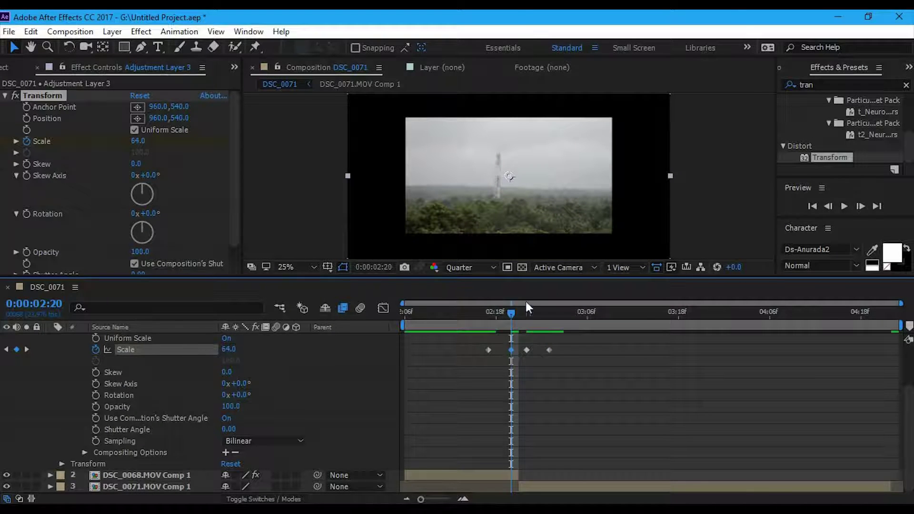
left_click_drag(513, 312, 525, 309)
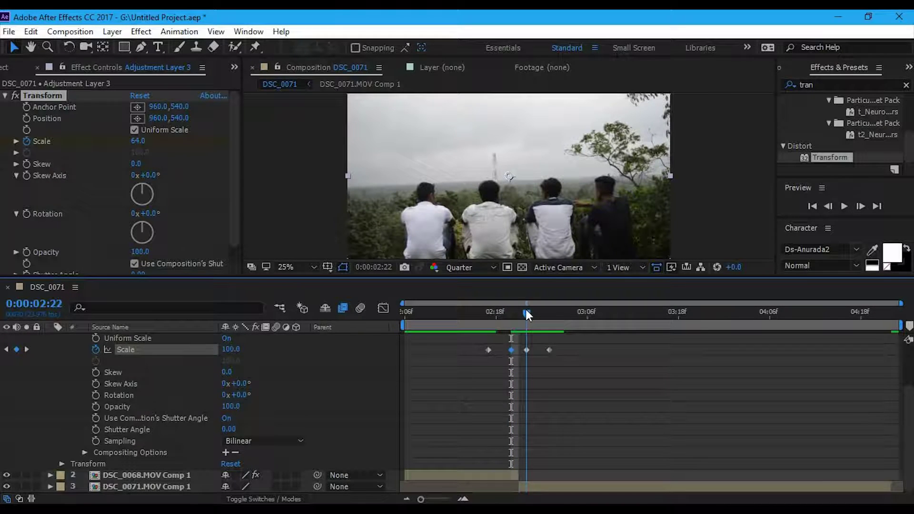
mouse_move(526, 309)
left_mouse_down()
mouse_move(510, 350)
mouse_move(518, 351)
left_mouse_up()
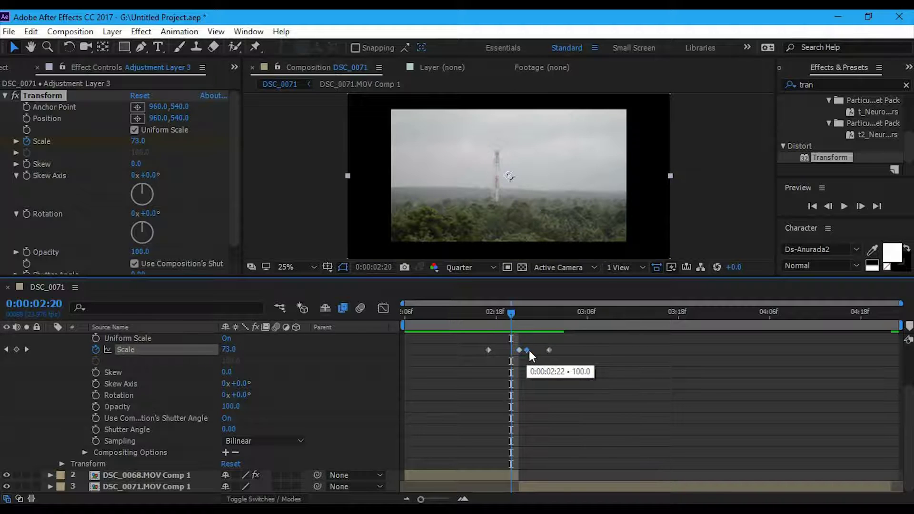
left_click_drag(525, 351, 529, 351)
left_click(464, 499)
left_click_drag(430, 320, 547, 320)
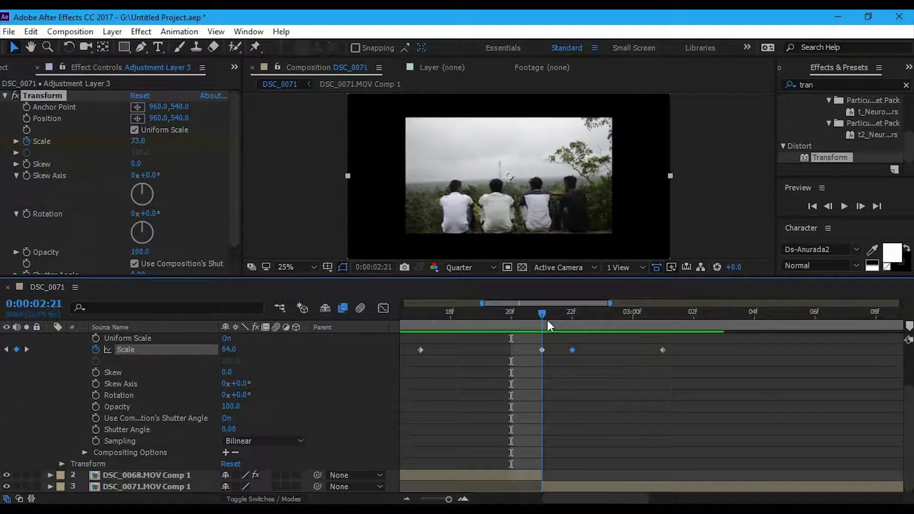
- Raise Scale to 201 at the 02:22 keyframe and preview the transition
mouse_move(547, 322)
left_mouse_down()
mouse_move(574, 358)
mouse_move(552, 357)
left_mouse_up()
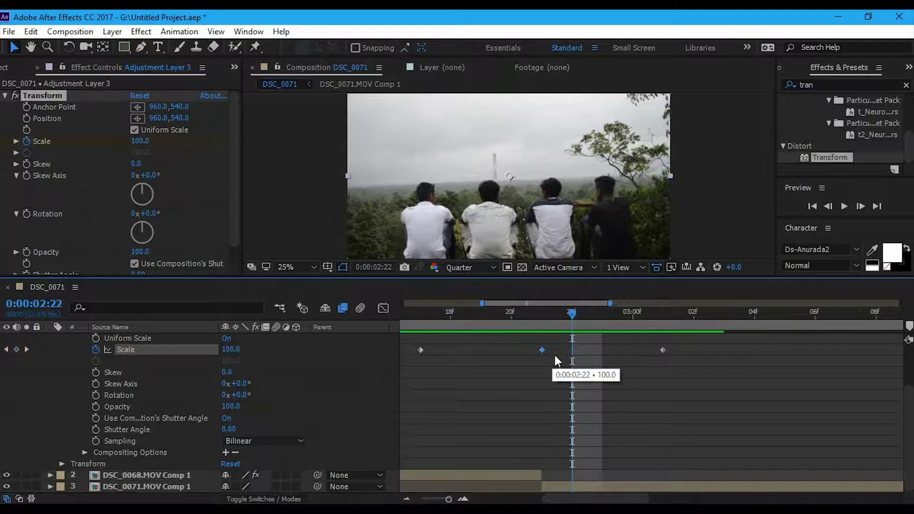
left_click_drag(230, 350, 284, 349)
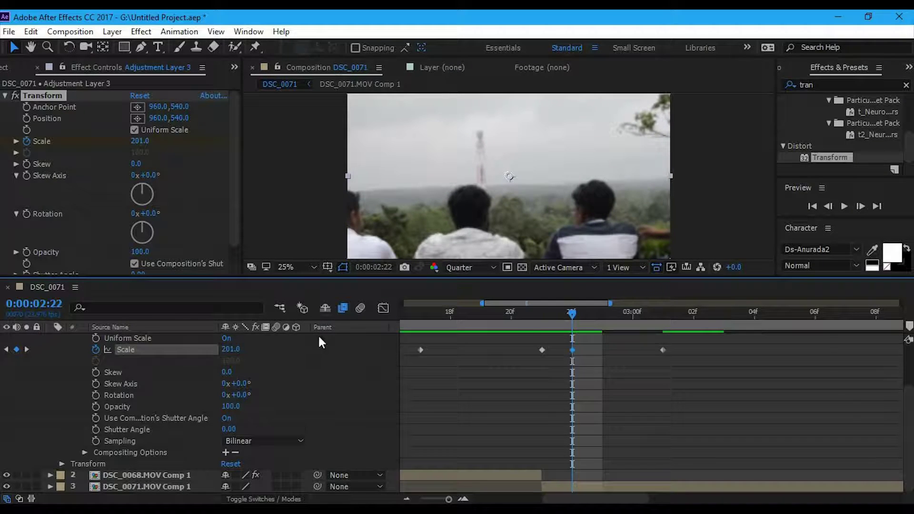
left_click_drag(439, 324, 661, 324)
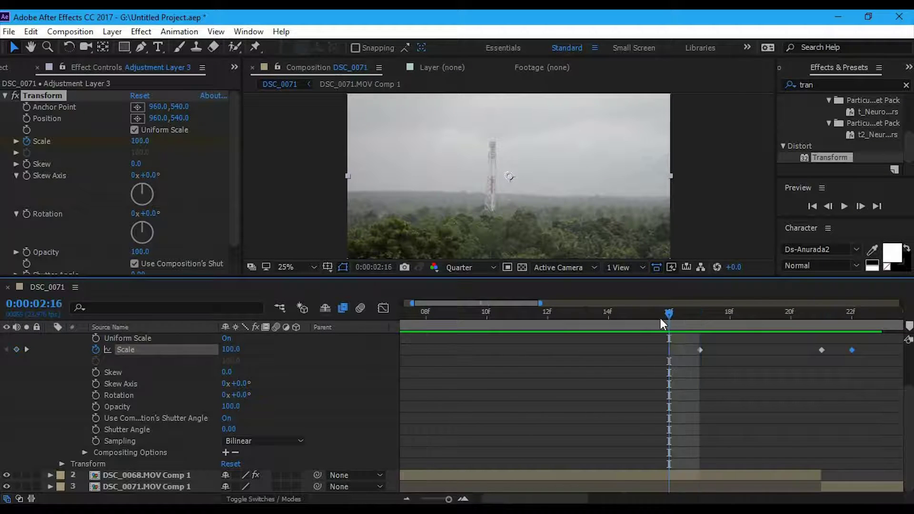
key("space")
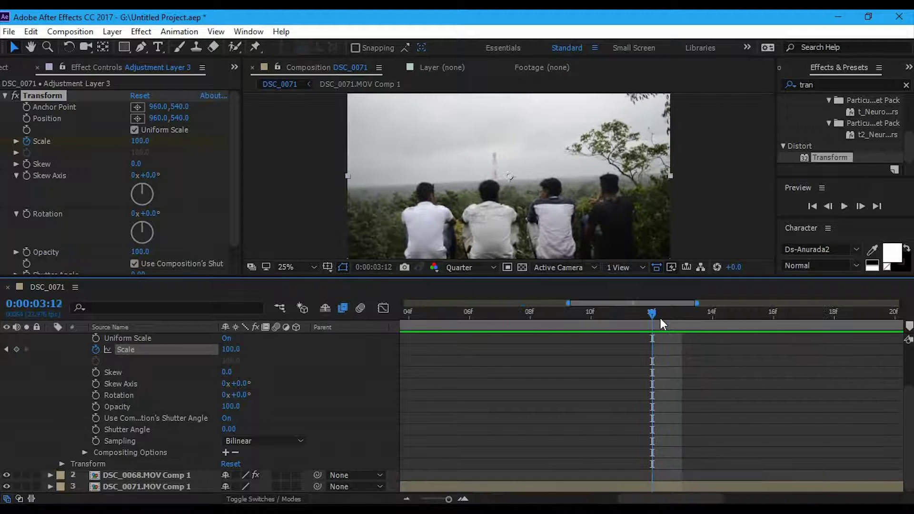
key("minus")
key("space")
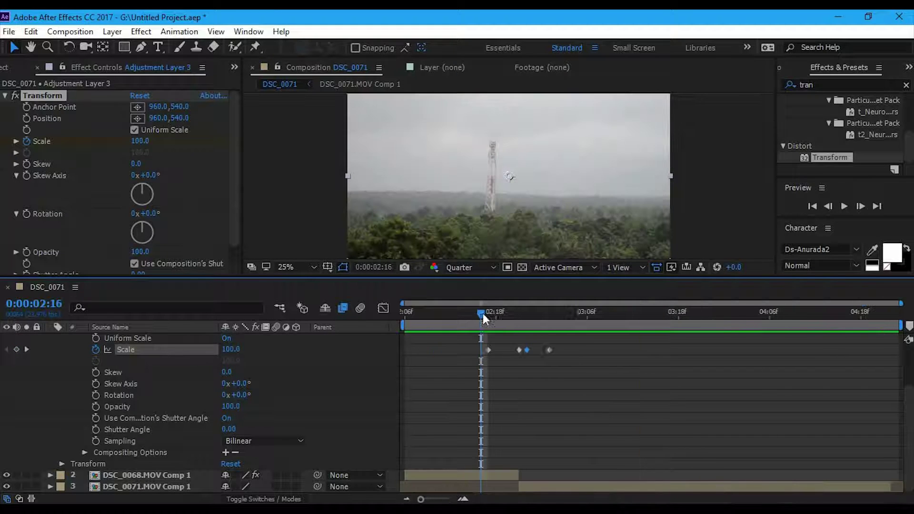
- Scrub from 02:17 through the 02:22 peak to 0:00:03:01 where Scale returns to 100
left_click_drag(484, 313, 522, 317)
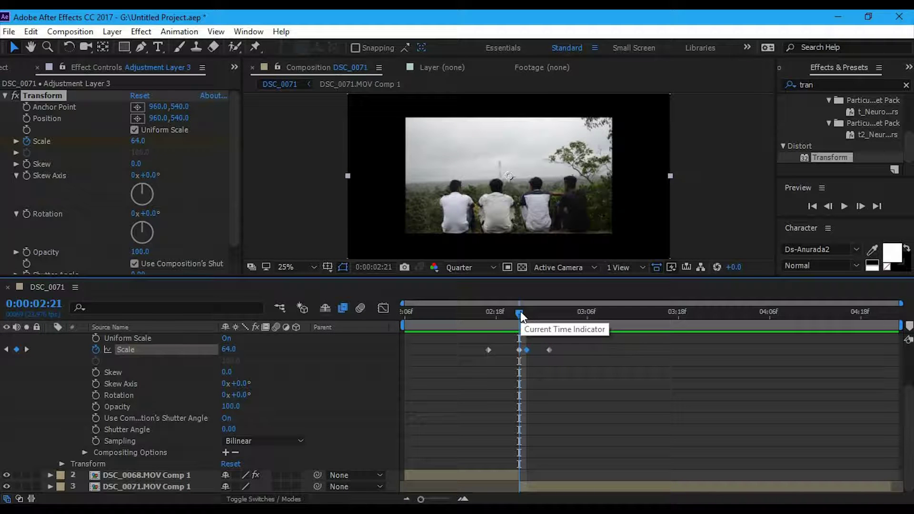
left_click_drag(524, 313, 531, 324)
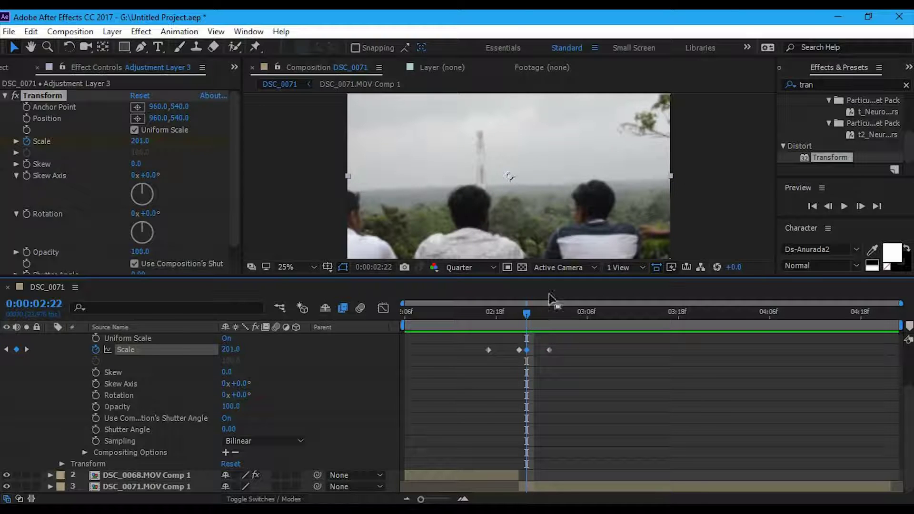
left_click(536, 315)
mouse_move(536, 313)
left_mouse_down()
mouse_move(576, 330)
mouse_move(699, 340)
mouse_move(481, 347)
left_mouse_up()
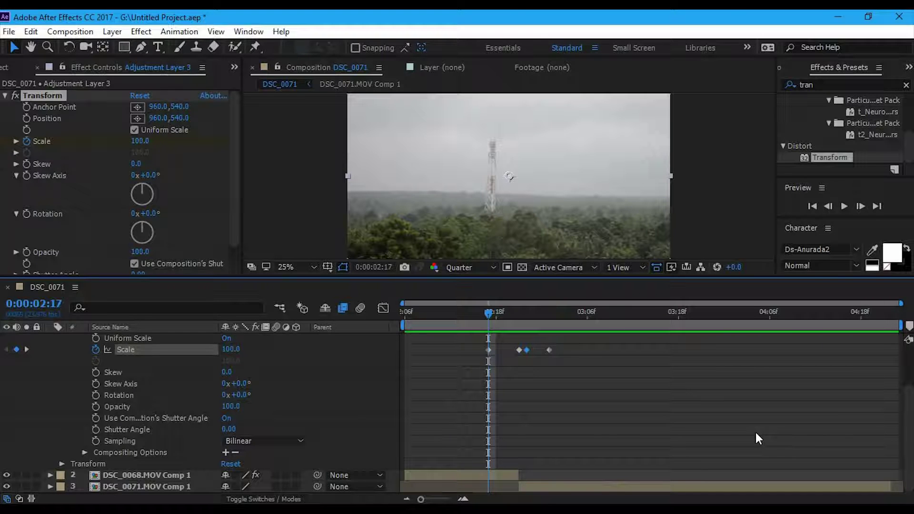
- Select the current Scale keyframe and switch the timeline to the Graph Editor value graph
scroll(491, 400, "up", 3)
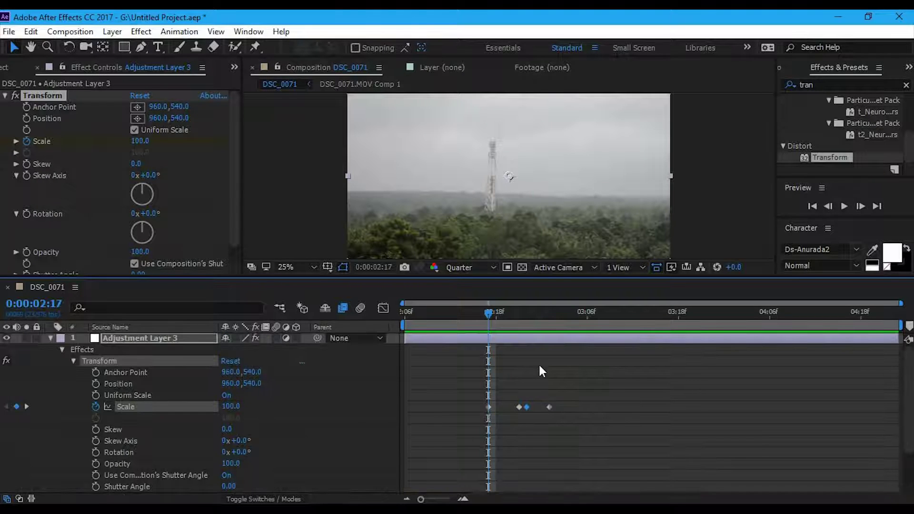
left_click_drag(493, 312, 493, 328)
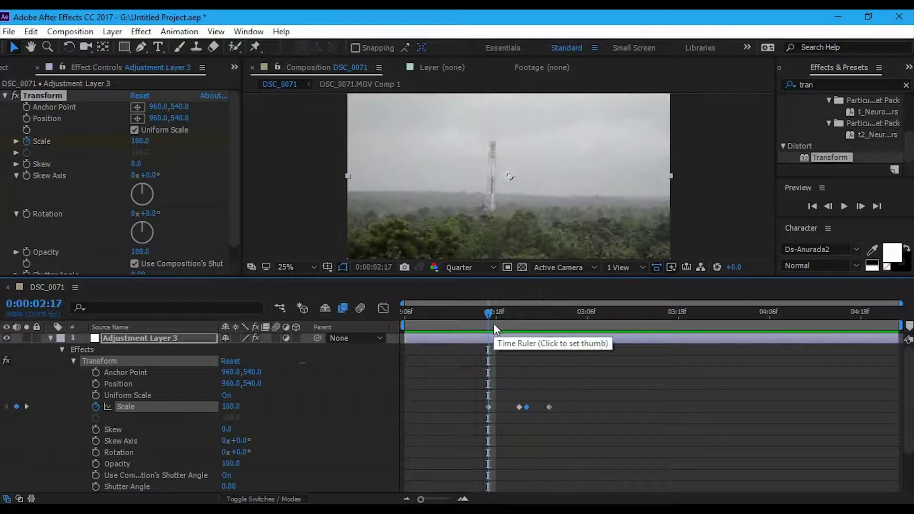
scroll(593, 400, "down", 3)
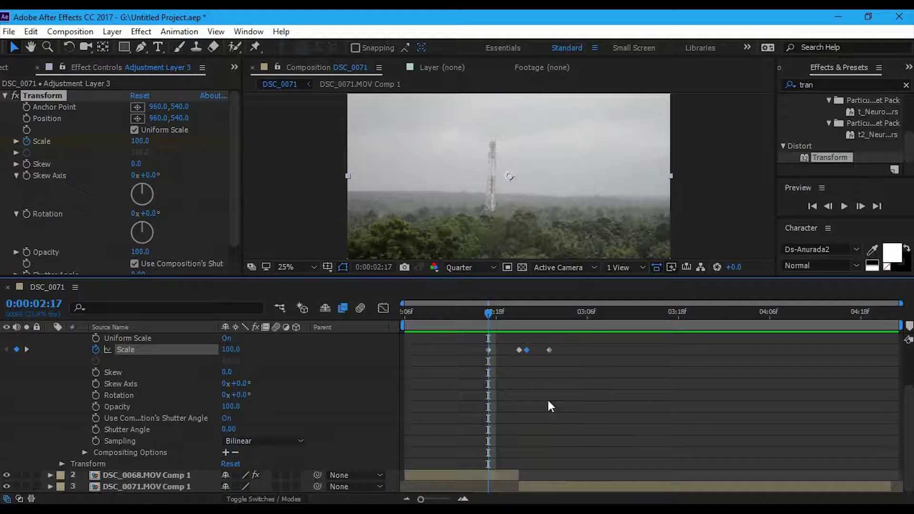
left_click(488, 351)
scroll(478, 391, "up", 3)
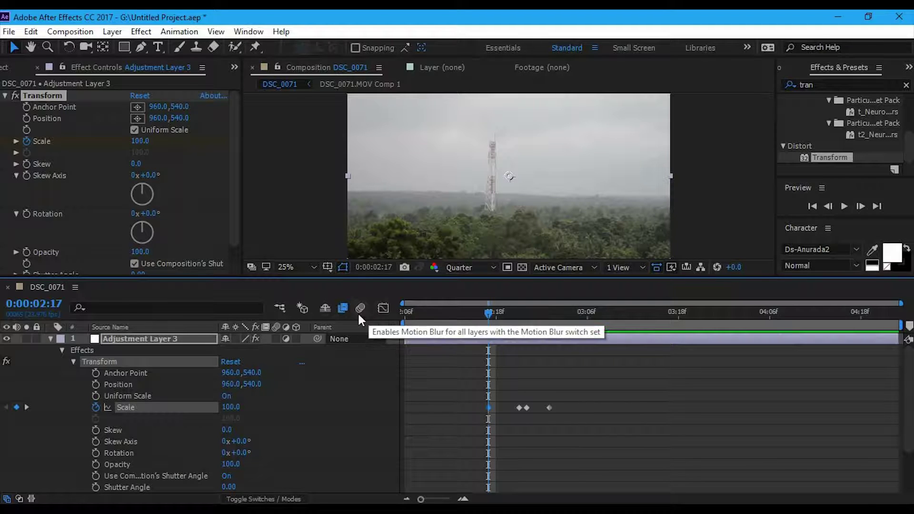
left_click(384, 309)
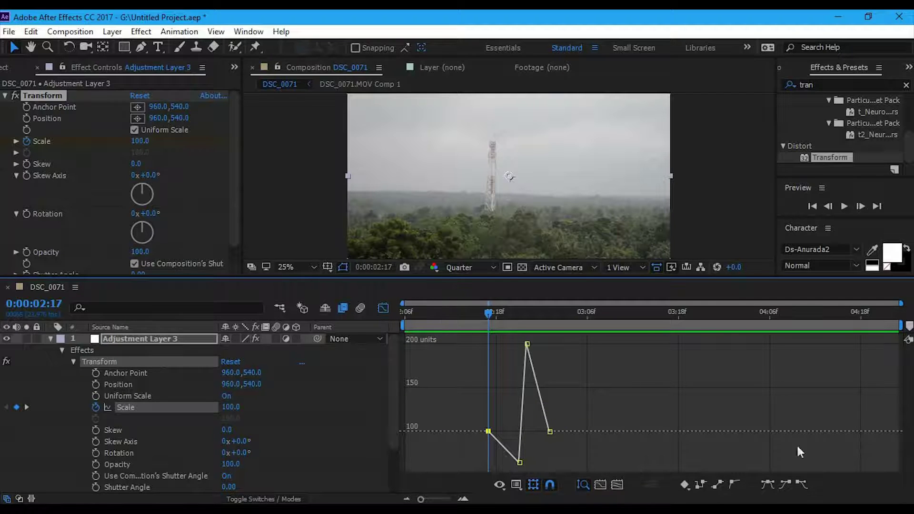
- Apply Easy Ease Out to the first Scale keyframe and lengthen its handle
left_click(801, 485)
left_click_drag(498, 431, 511, 431)
mouse_move(473, 316)
left_mouse_down()
mouse_move(508, 319)
mouse_move(498, 325)
mouse_move(520, 342)
left_mouse_up()
- Apply Easy Ease In to the 200 peak keyframe and reshape its incoming bezier handle
left_click(520, 465)
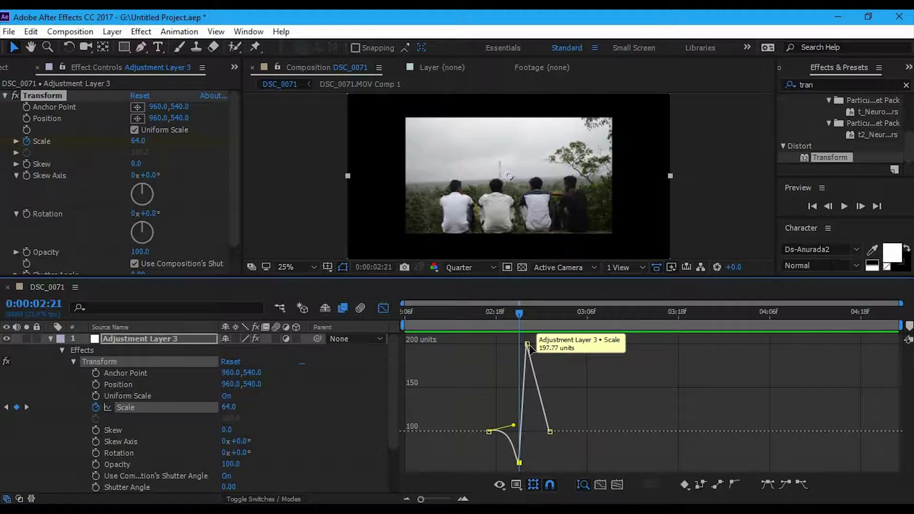
left_click(528, 344)
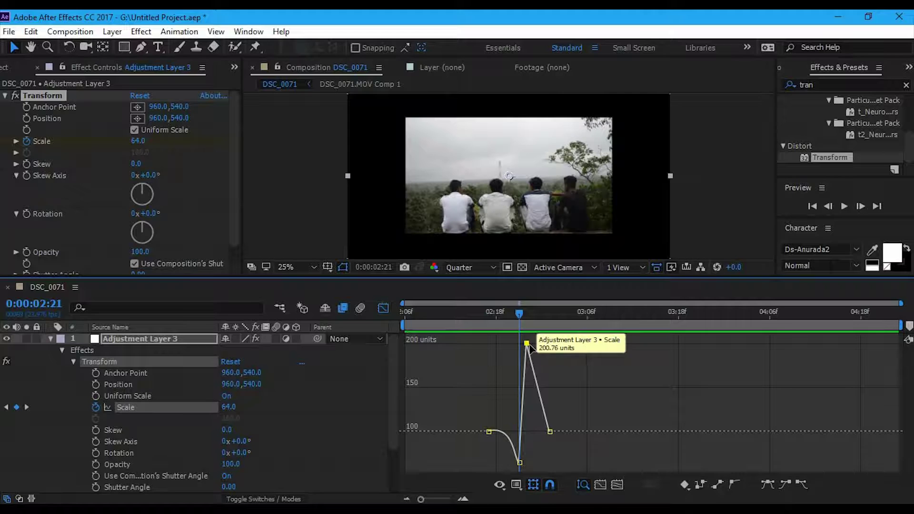
left_click(786, 486)
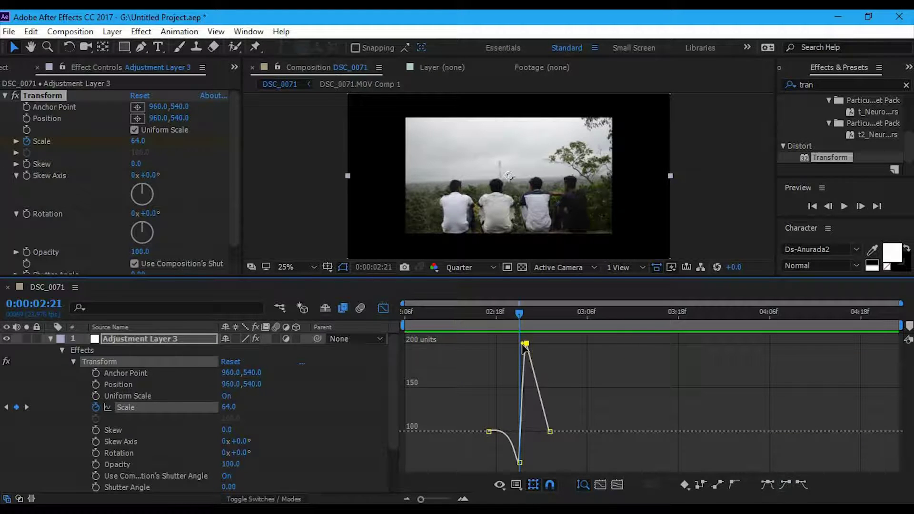
left_click_drag(523, 346, 519, 353)
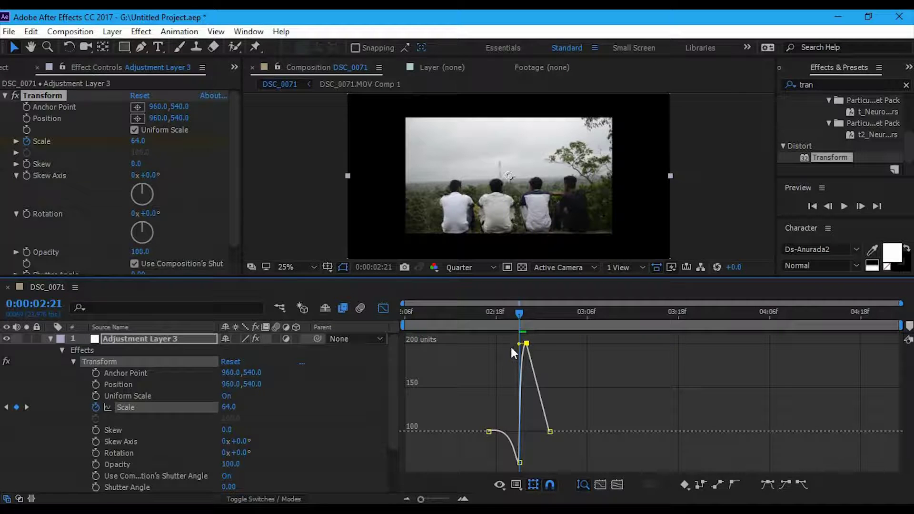
left_click_drag(507, 373, 564, 461)
left_click_drag(668, 469, 576, 404)
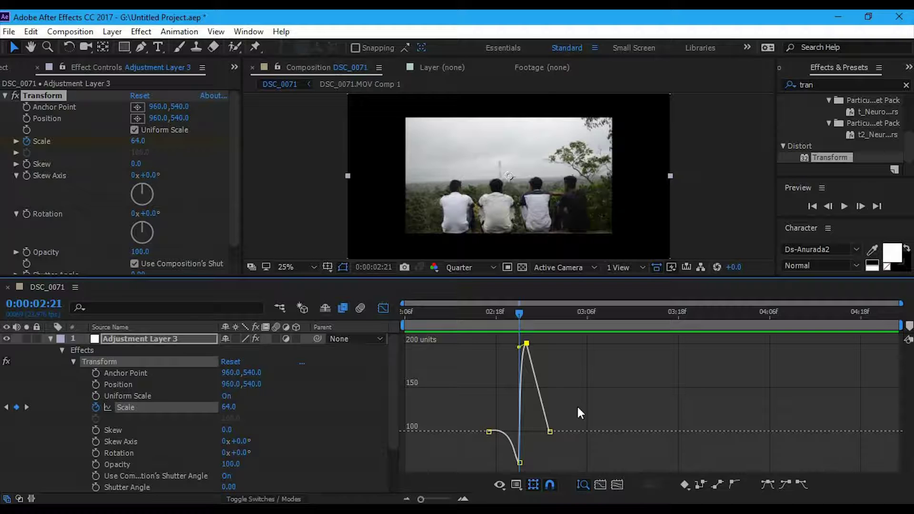
- Preview the eased transition from 0:00:02:17
left_click(489, 316)
key("space")
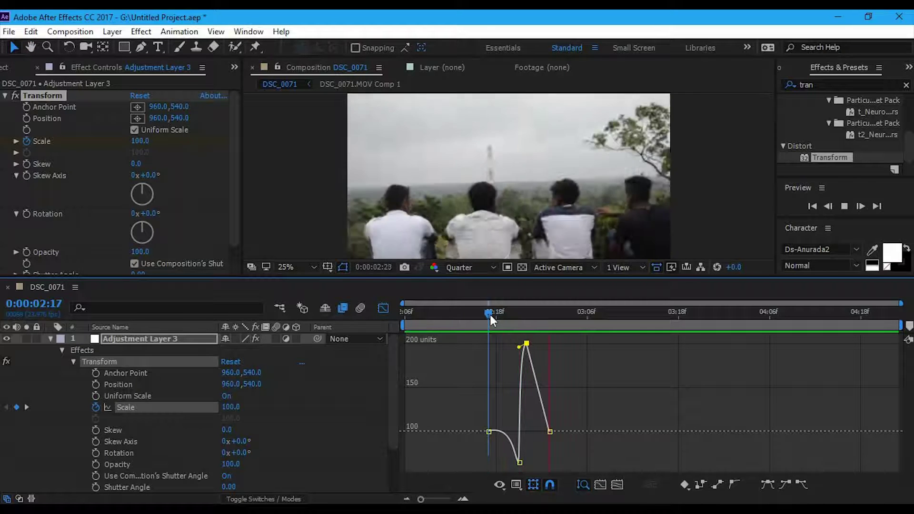
key("space")
- Apply Easy Ease In to the last Scale keyframe and lengthen its handle
left_click(543, 439)
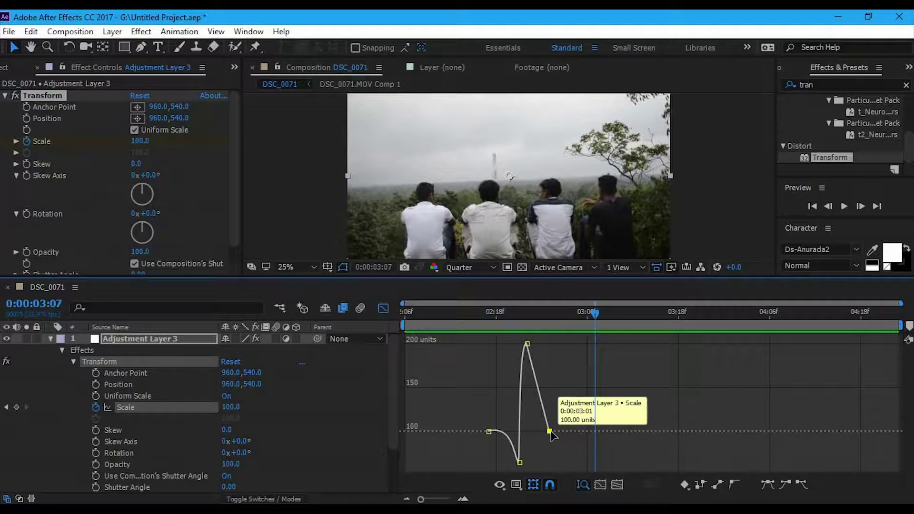
left_click(550, 432)
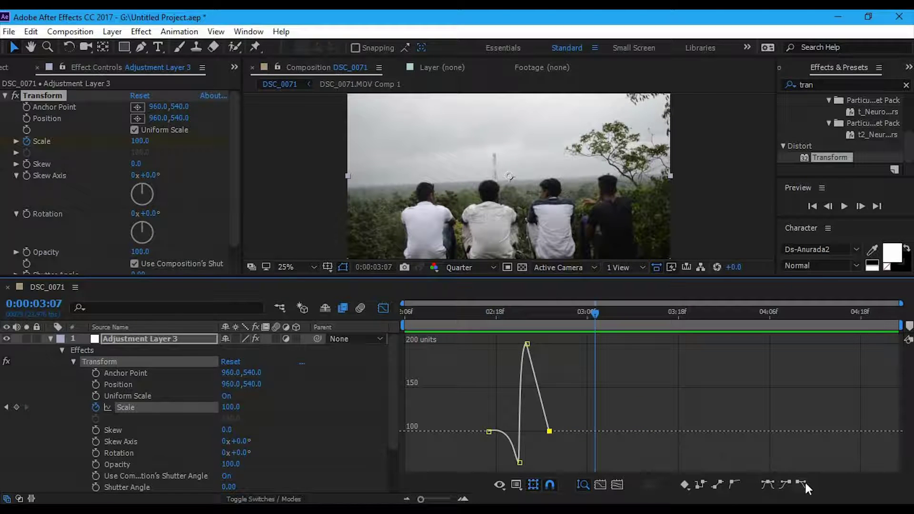
left_click(785, 485)
left_click_drag(542, 432, 524, 412)
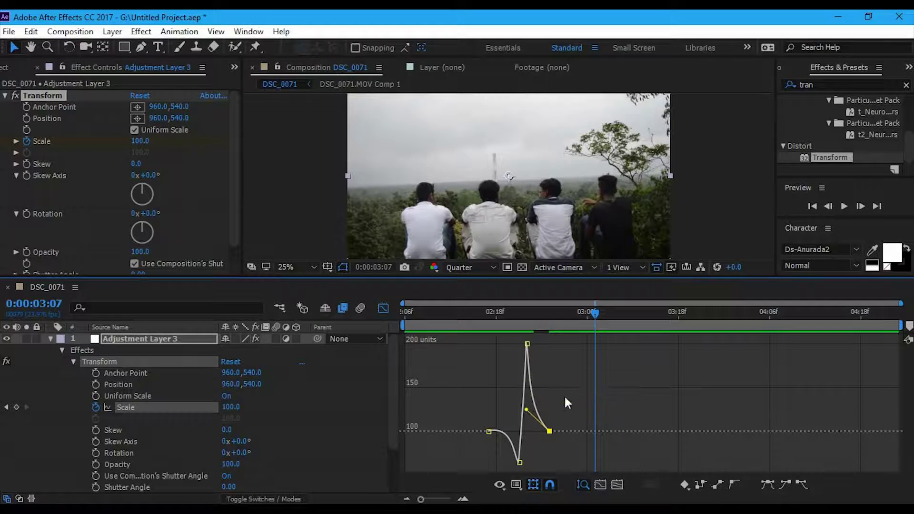
- Flatten the curve leaving the first Scale keyframe
left_click(489, 431)
left_click(514, 433)
left_click(490, 433)
mouse_move(525, 388)
mouse_move(535, 402)
- Preview the zoom from the start, then park at 0:00:02:20
key("Home")
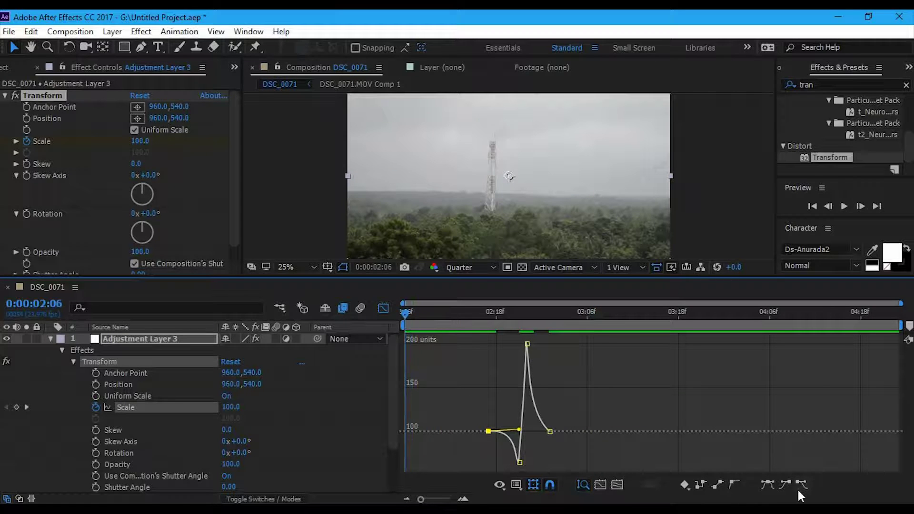
key("space")
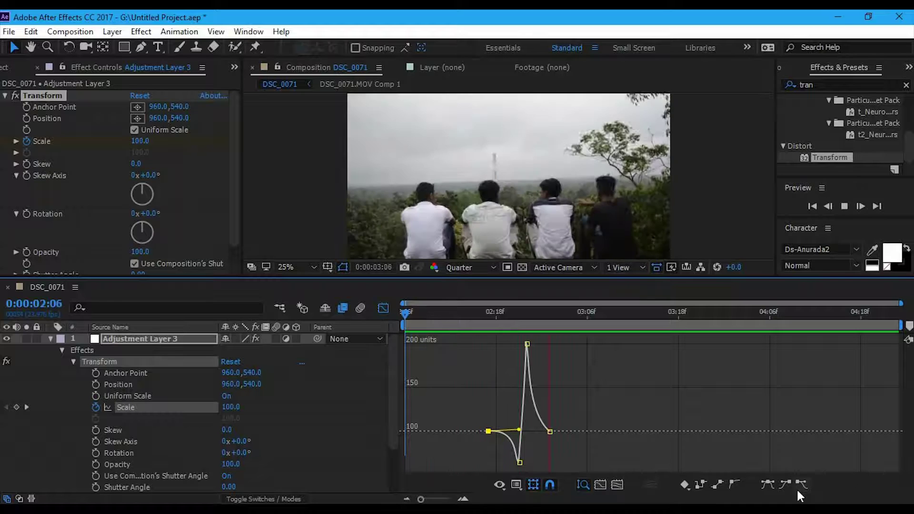
key("space")
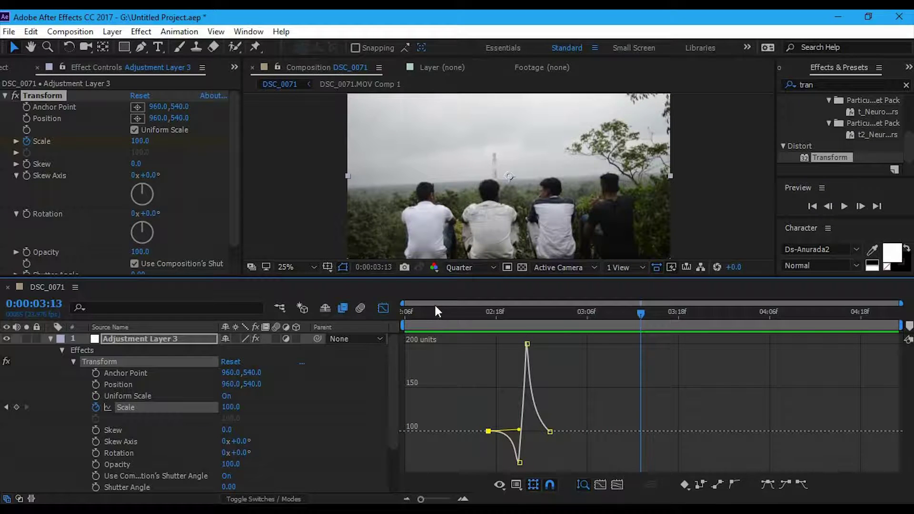
left_click_drag(434, 312, 511, 312)
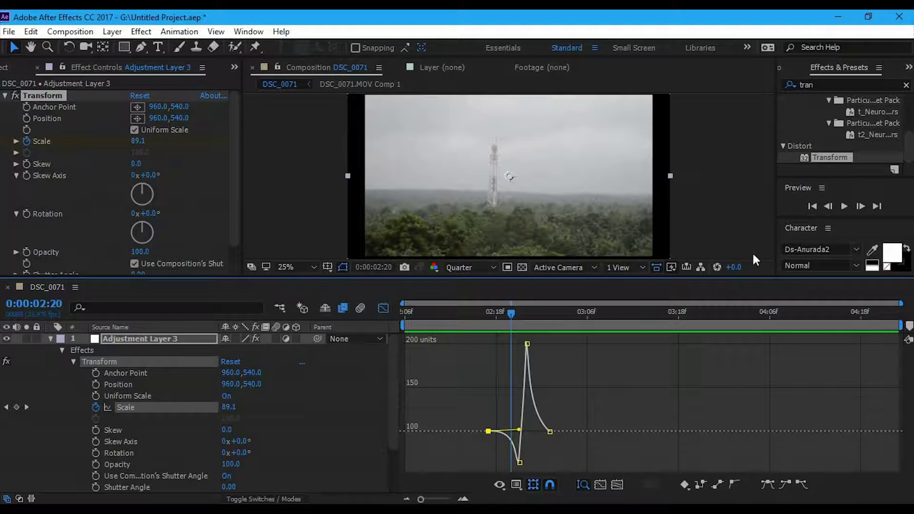
- Search 'motio' in Effects & Presets
left_click(842, 86)
left_click(907, 85)
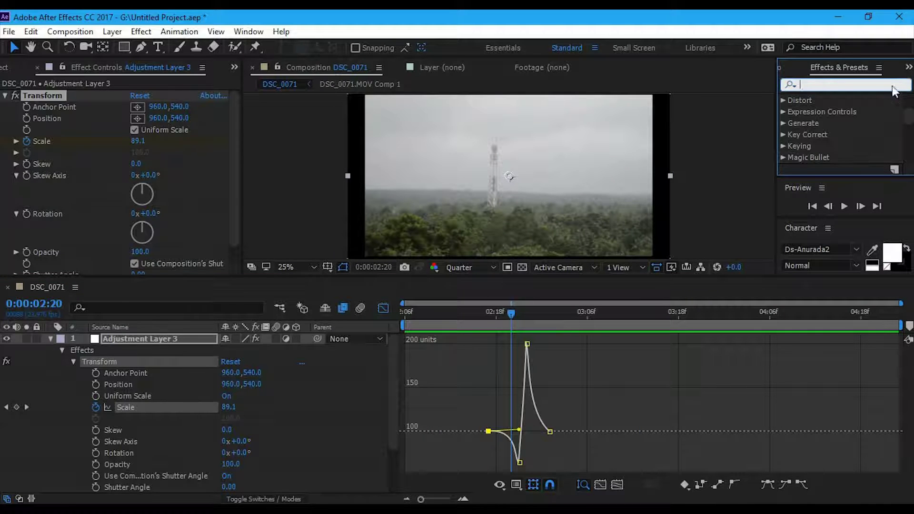
type("motio")
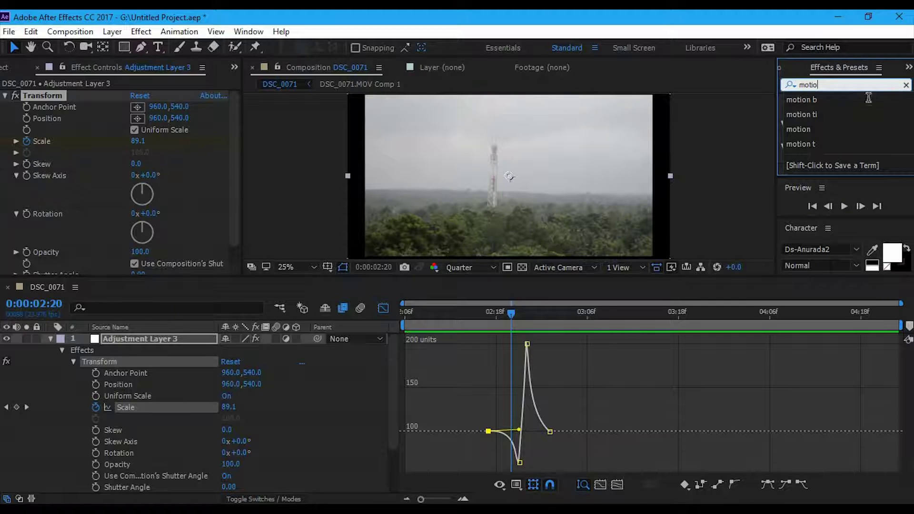
left_click(734, 127)
left_click(734, 128)
scroll(864, 155, "down", 2)
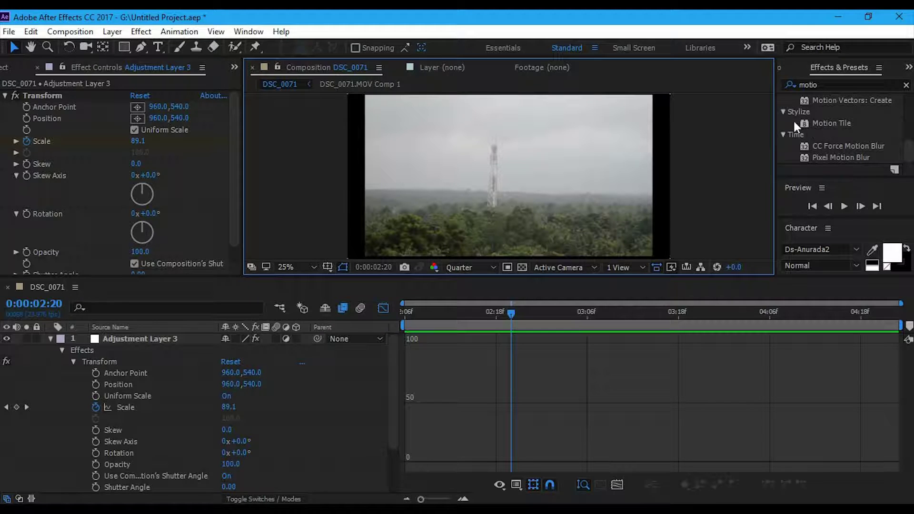
- Select Adjustment Layer 3 and apply Effect > Stylize > Motion Tile to it
left_click(131, 33)
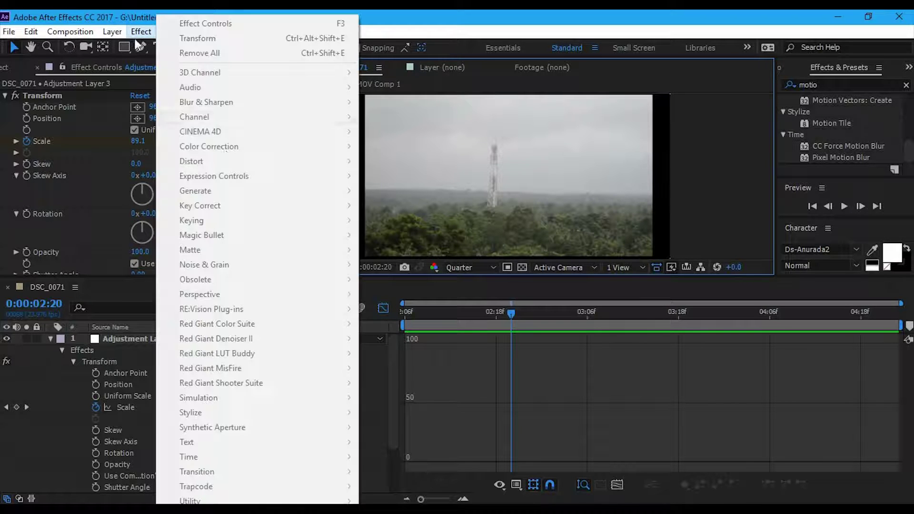
left_click(123, 341)
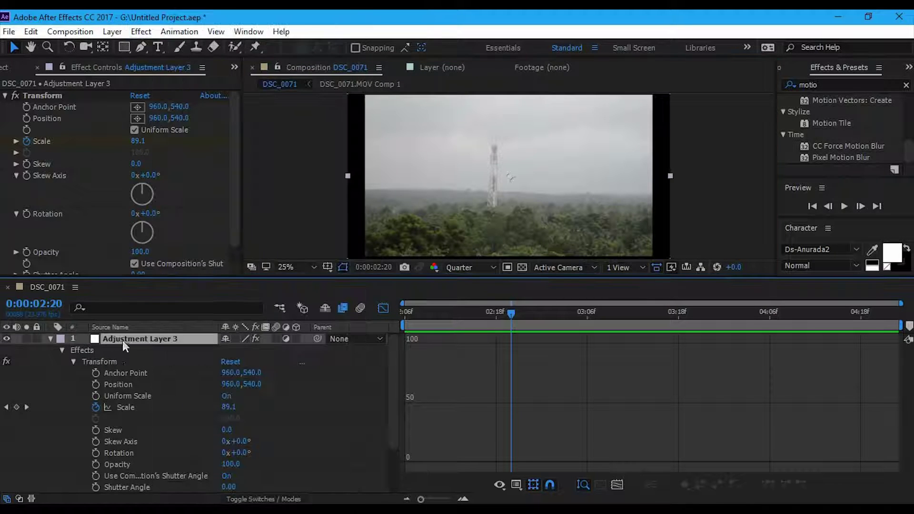
left_click(141, 32)
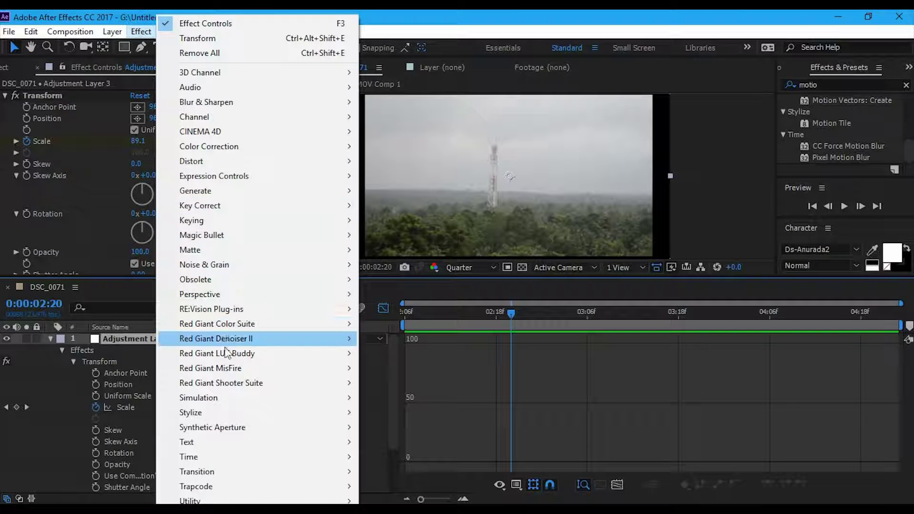
mouse_move(231, 413)
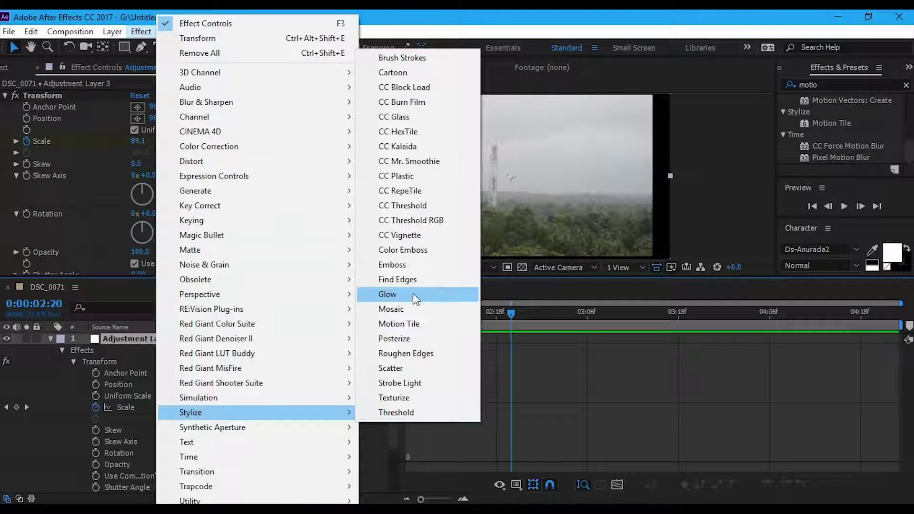
left_click(413, 329)
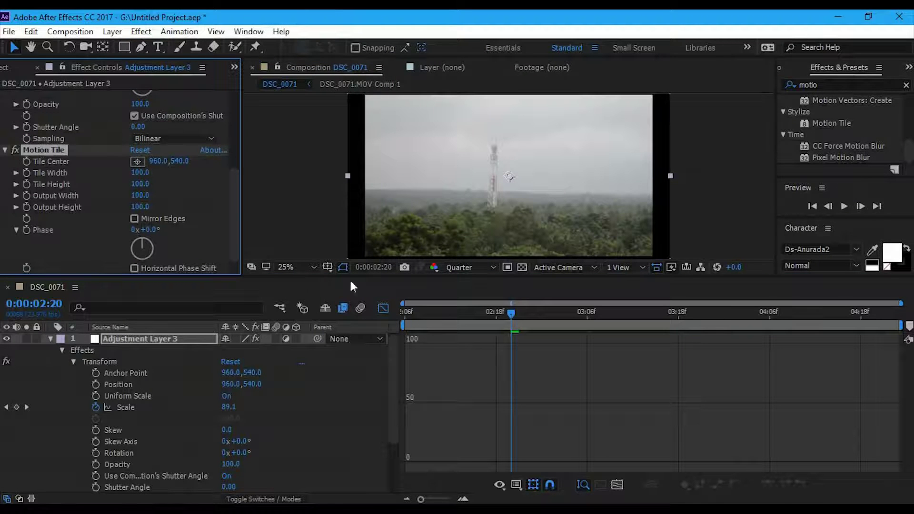
left_click(127, 339)
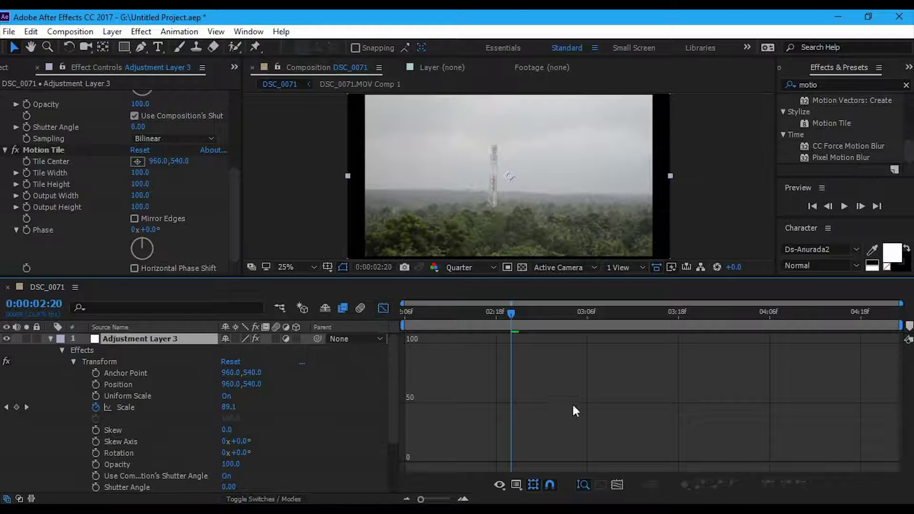
left_click(383, 309)
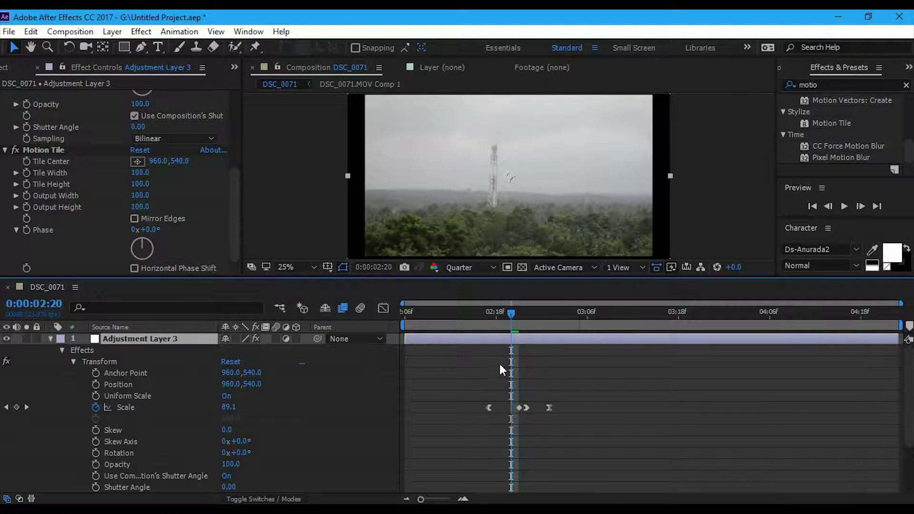
left_click_drag(455, 388, 607, 426)
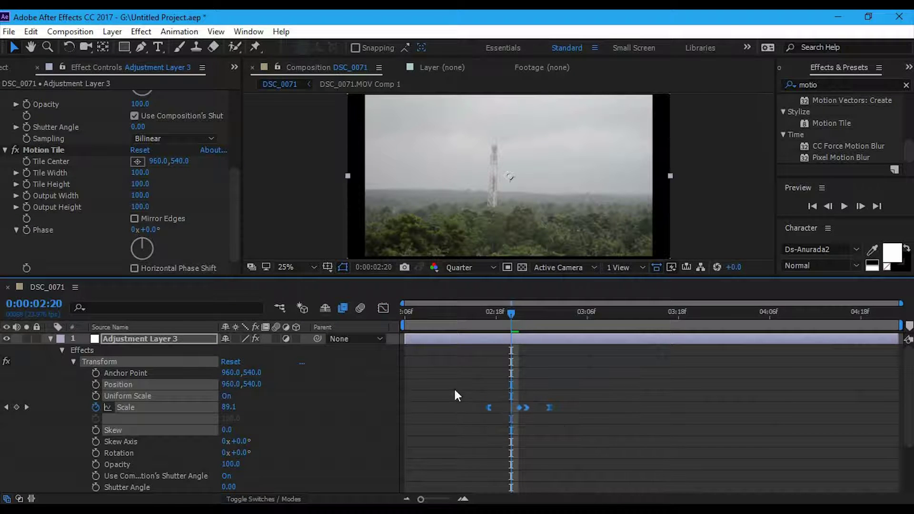
left_click_drag(458, 384, 635, 434)
left_click_drag(607, 382, 470, 430)
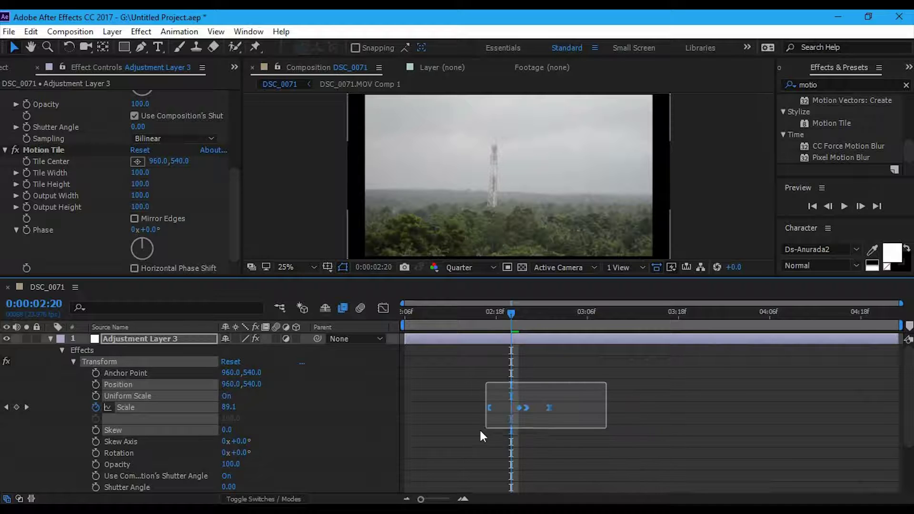
left_click(595, 379)
left_click_drag(572, 409, 433, 431)
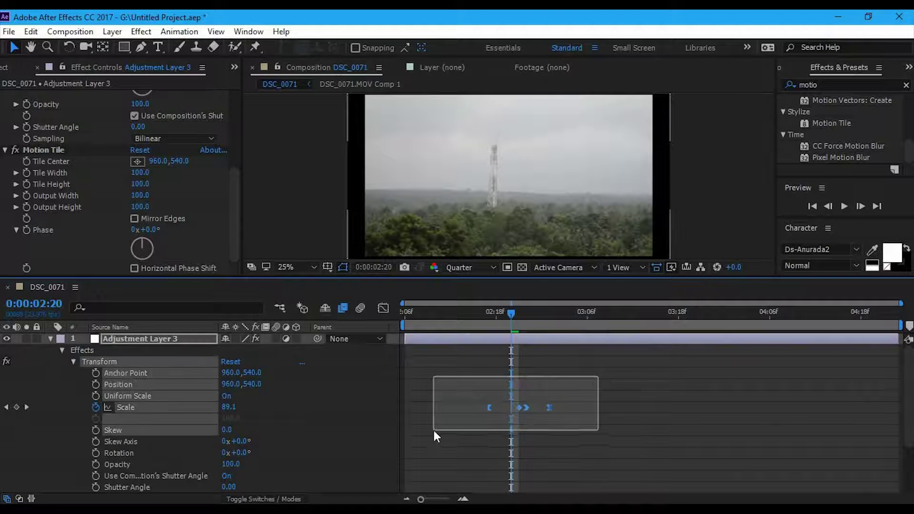
left_click(618, 400)
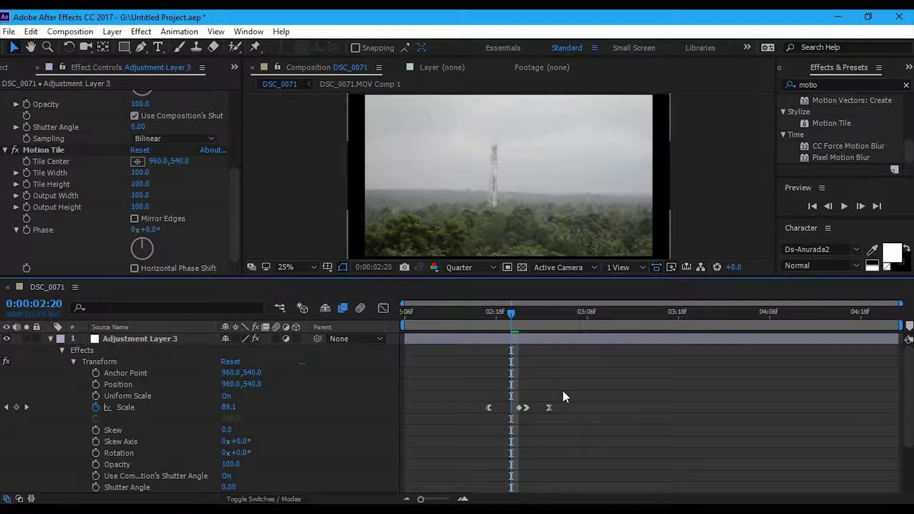
left_click(519, 404)
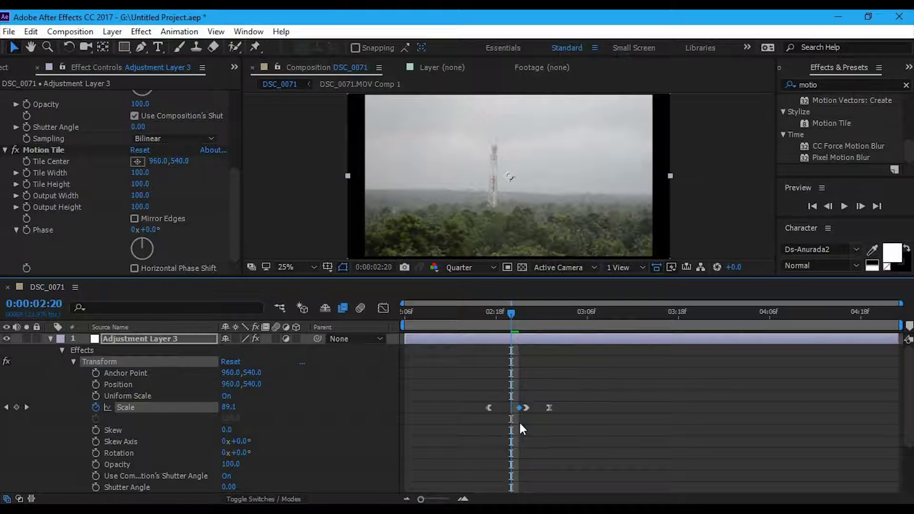
left_click_drag(508, 324, 488, 324)
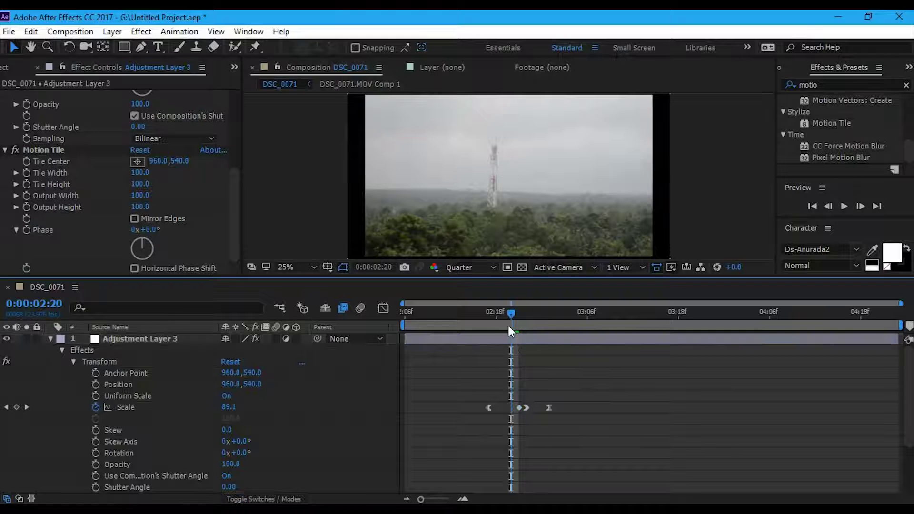
left_click(520, 409)
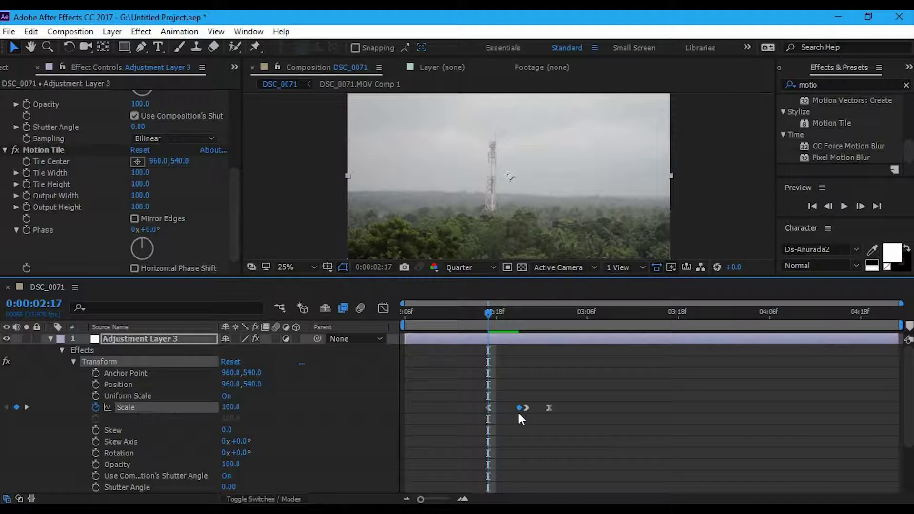
left_click_drag(489, 314, 519, 315)
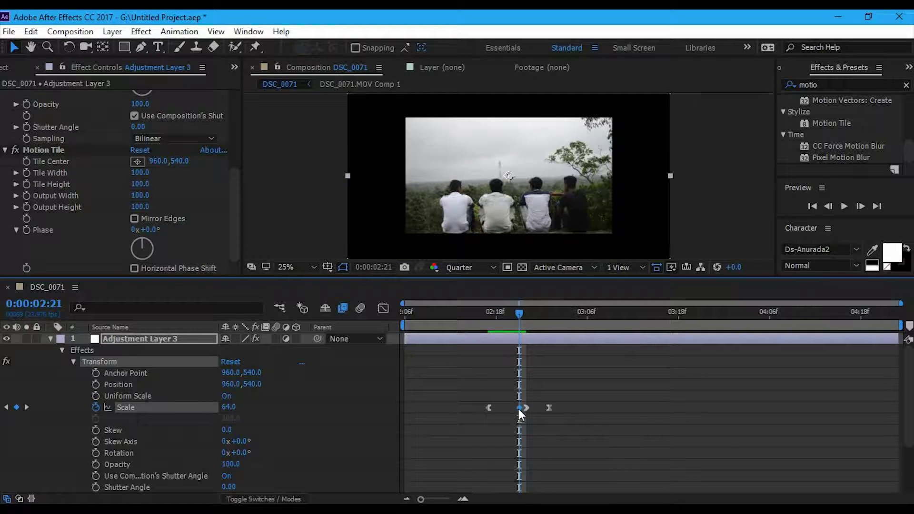
- Apply Keyframe Assistant > Easy Ease to the Scale keyframe at 02:21
right_click(519, 409)
mouse_move(567, 403)
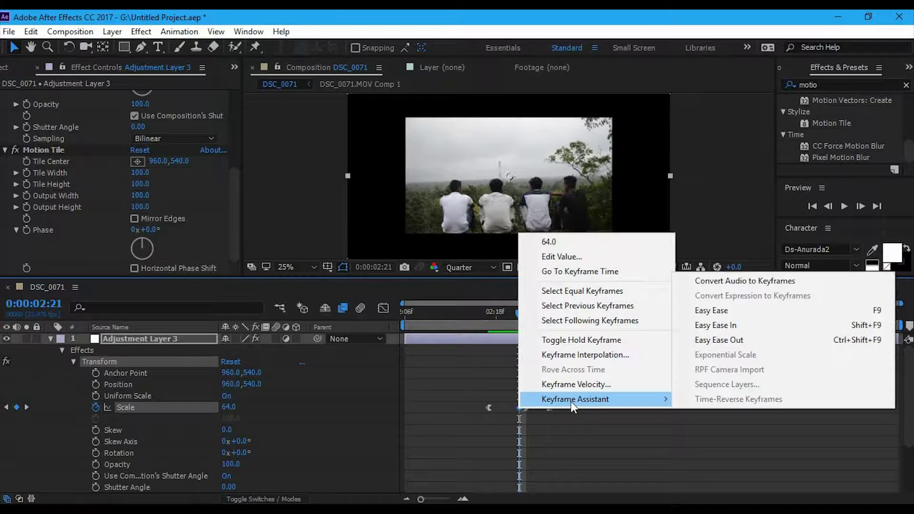
left_click(731, 308)
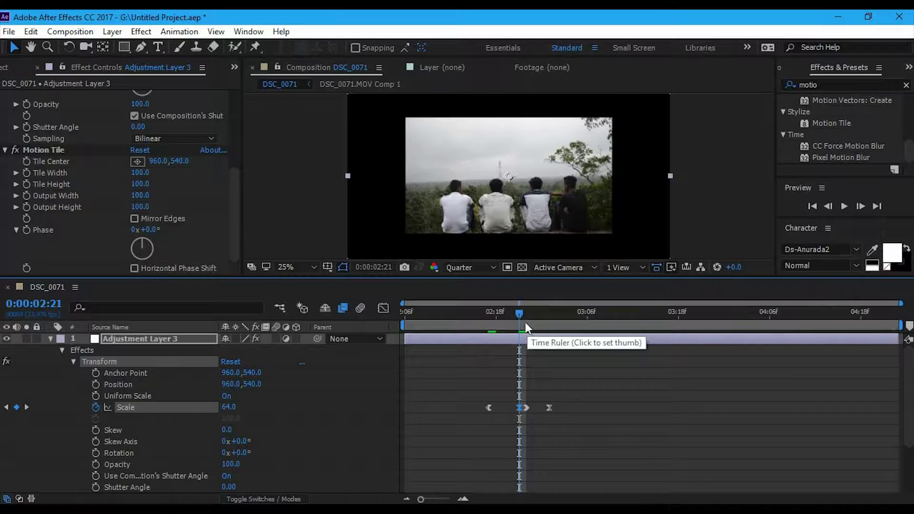
- Preview the eased zoom, playing and scrubbing between 02:14 and 02:20
left_click_drag(525, 323, 475, 328)
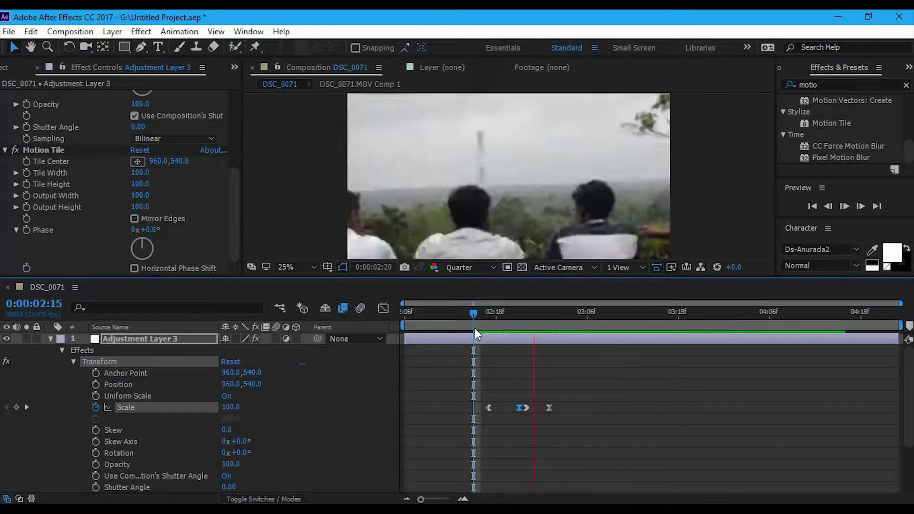
key("space")
left_click_drag(475, 328, 516, 324)
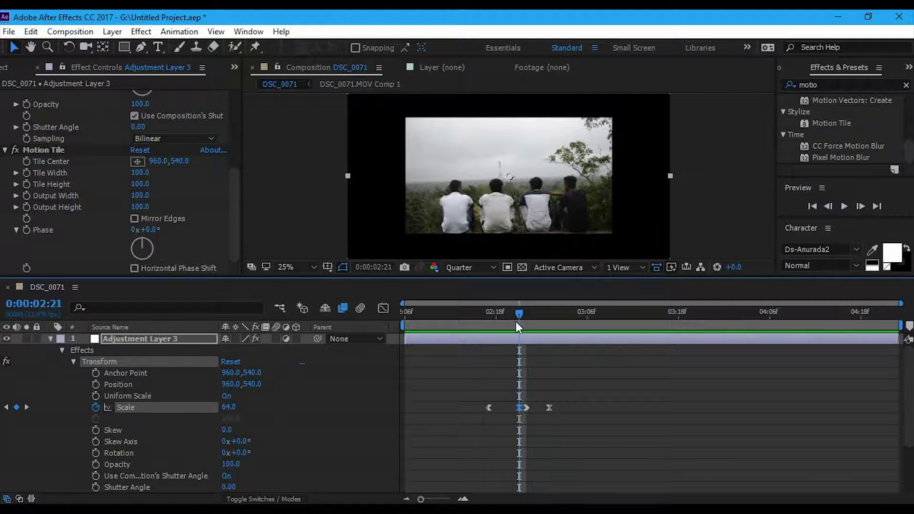
left_click_drag(517, 314, 464, 326)
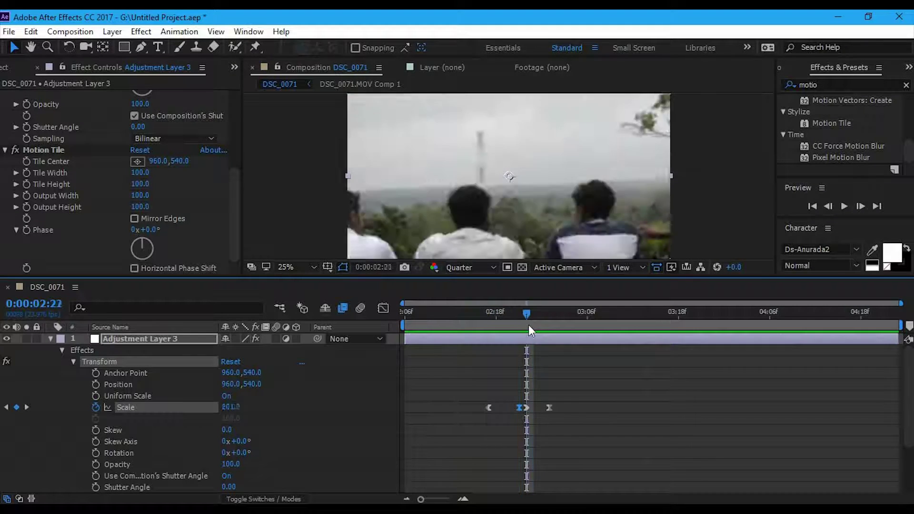
left_click_drag(465, 325, 489, 325)
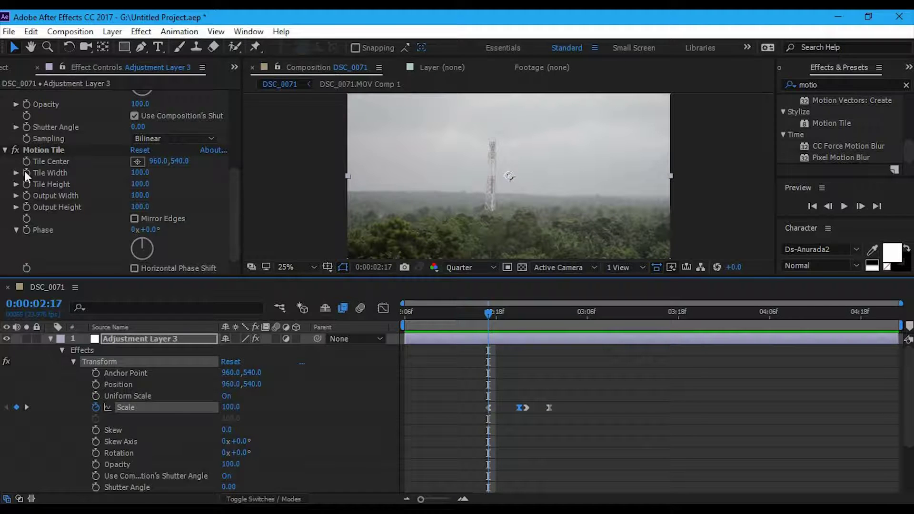
- Move Motion Tile above Transform in Effect Controls and scrub the transition to check it
left_click(139, 339)
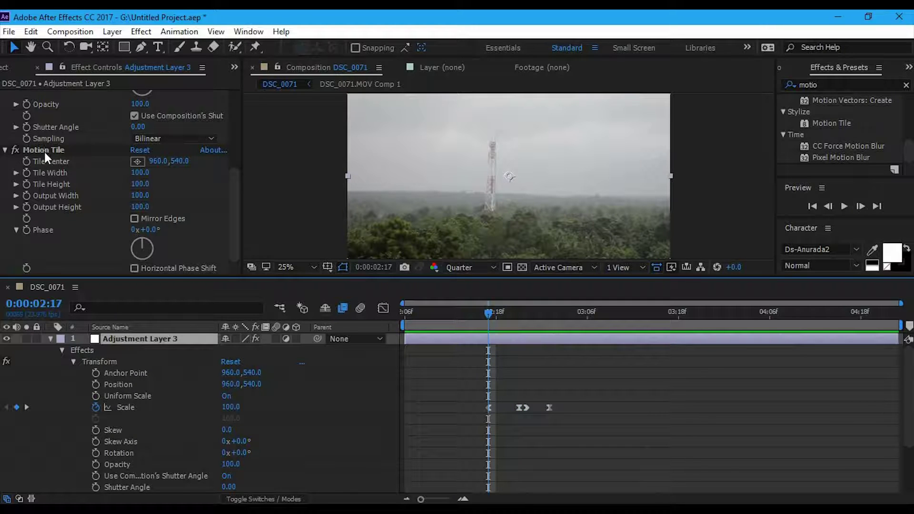
mouse_move(43, 151)
left_mouse_down()
mouse_move(55, 94)
mouse_move(33, 92)
left_mouse_up()
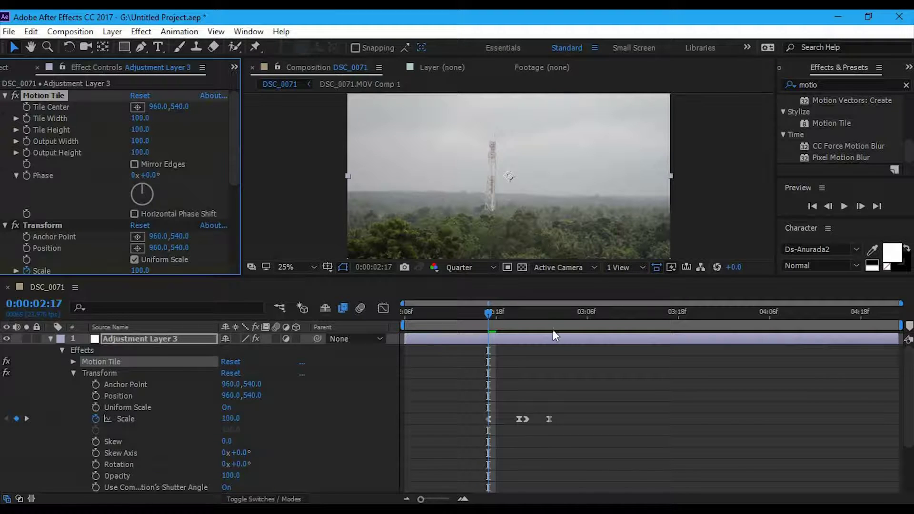
mouse_move(488, 334)
left_mouse_down()
mouse_move(499, 330)
mouse_move(484, 325)
left_mouse_up()
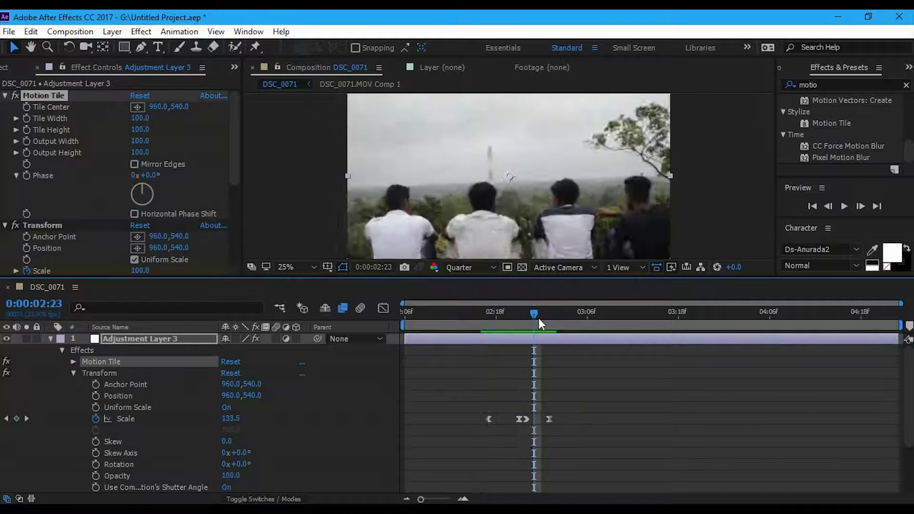
key("k")
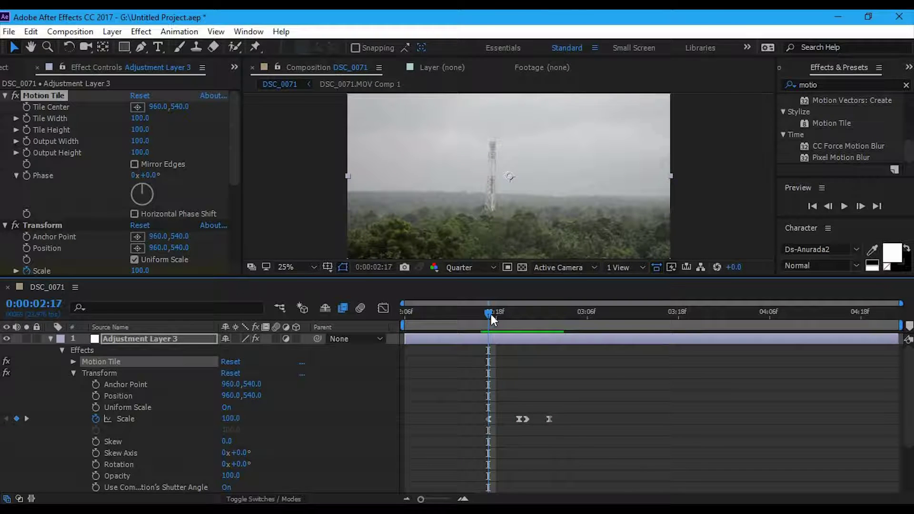
left_click_drag(490, 318, 498, 319)
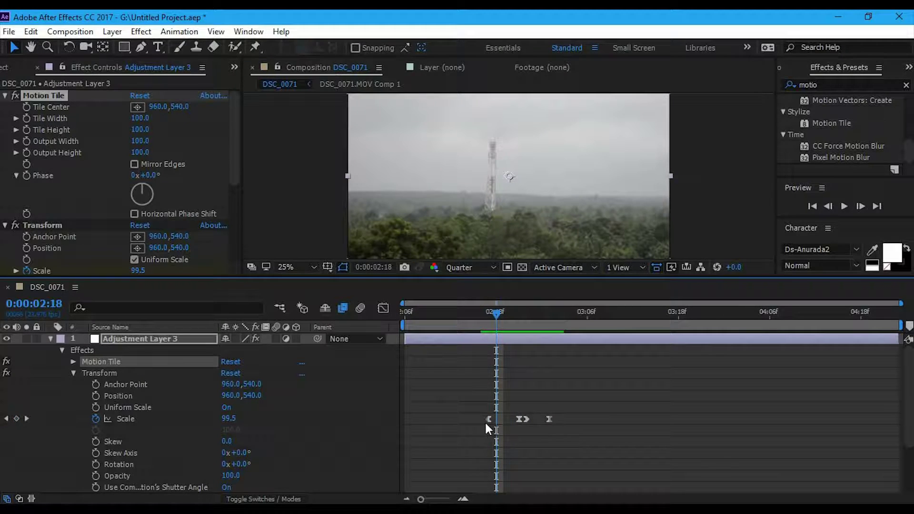
- Return to the 02:17 Scale keyframe, collapse Transform, and show Motion Tile properties in the timeline
left_click(6, 419)
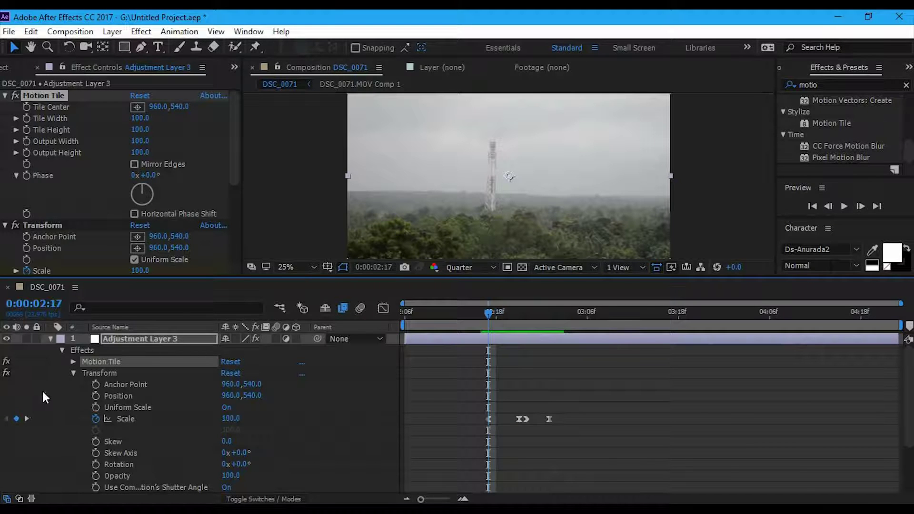
left_click(73, 373)
left_click(73, 362)
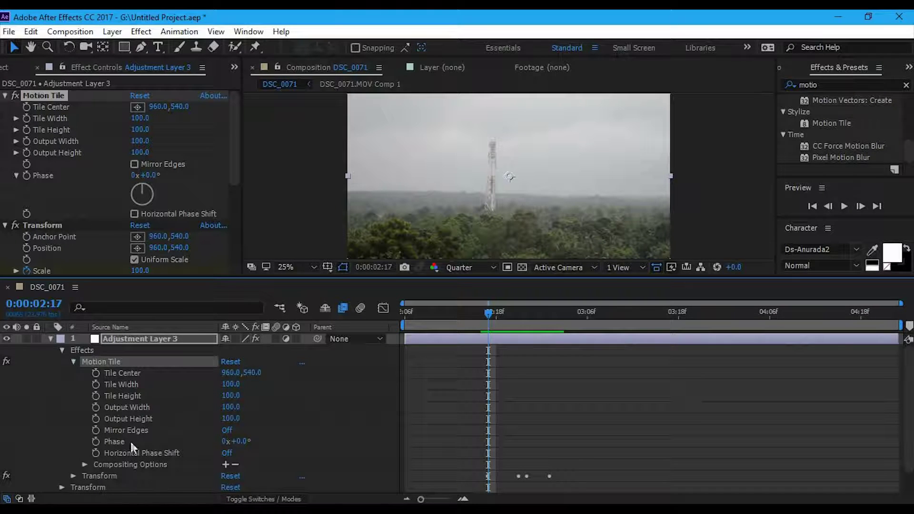
- Start Output Width and Height keyframes at 02:17, then add an Output Width keyframe at 02:21
left_click(95, 419)
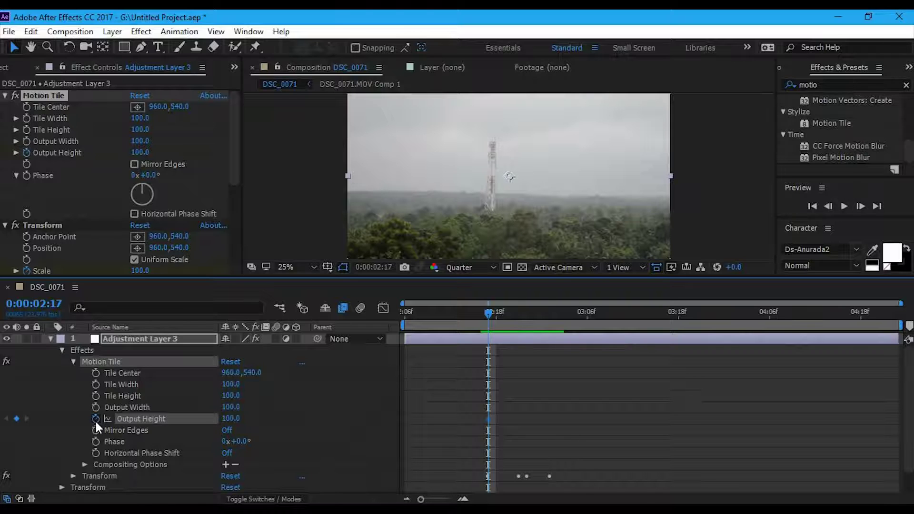
left_click(95, 408)
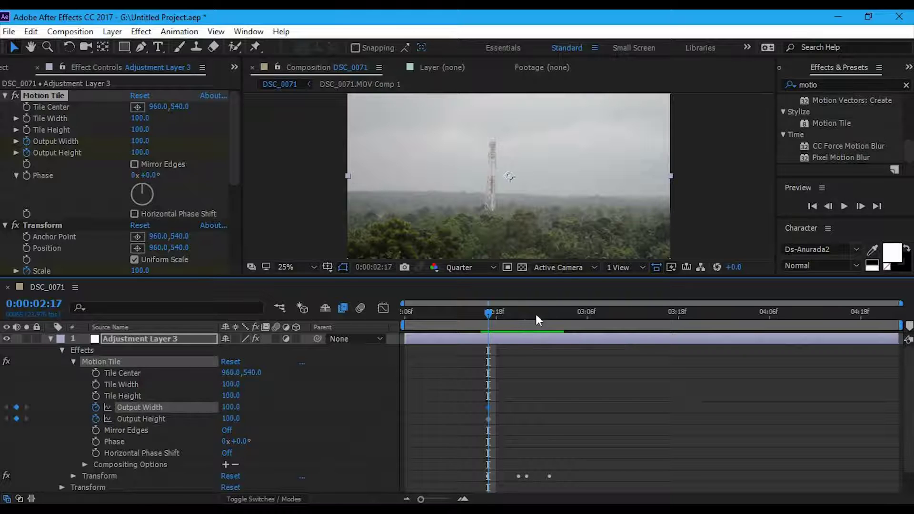
left_click_drag(486, 318, 512, 325)
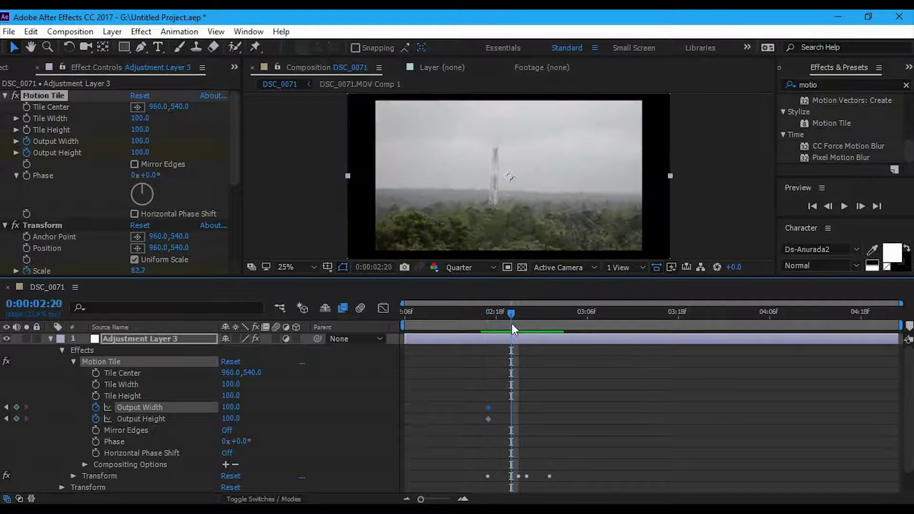
scroll(69, 457, "down", 2)
left_click(73, 453)
scroll(73, 453, "down", 5)
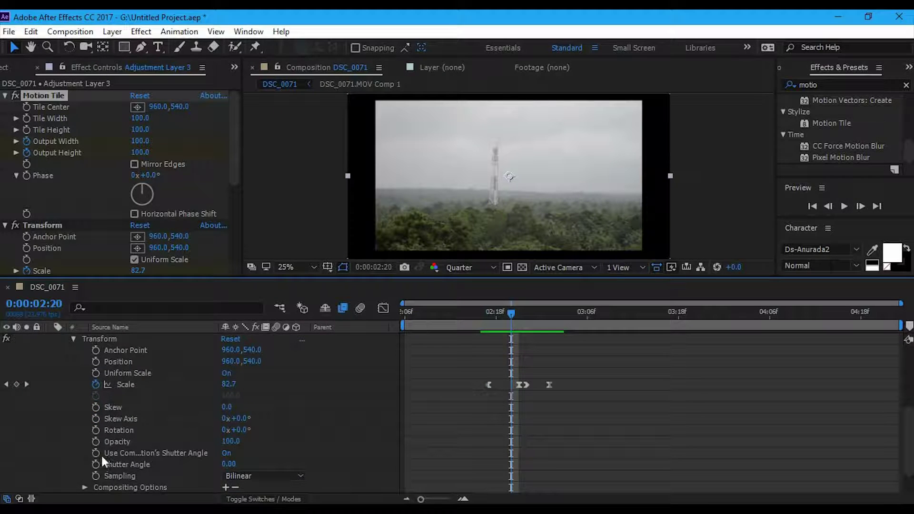
left_click(28, 384)
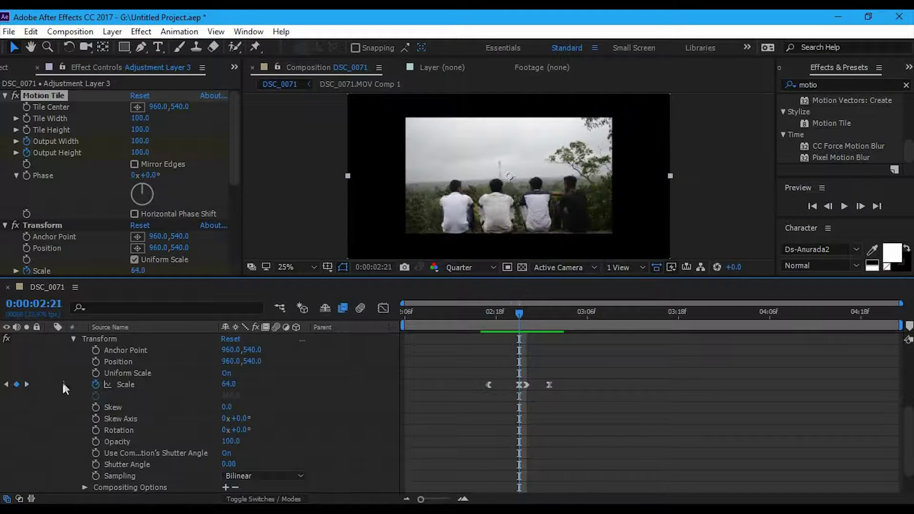
scroll(128, 384, "up", 5)
scroll(124, 386, "up", 1)
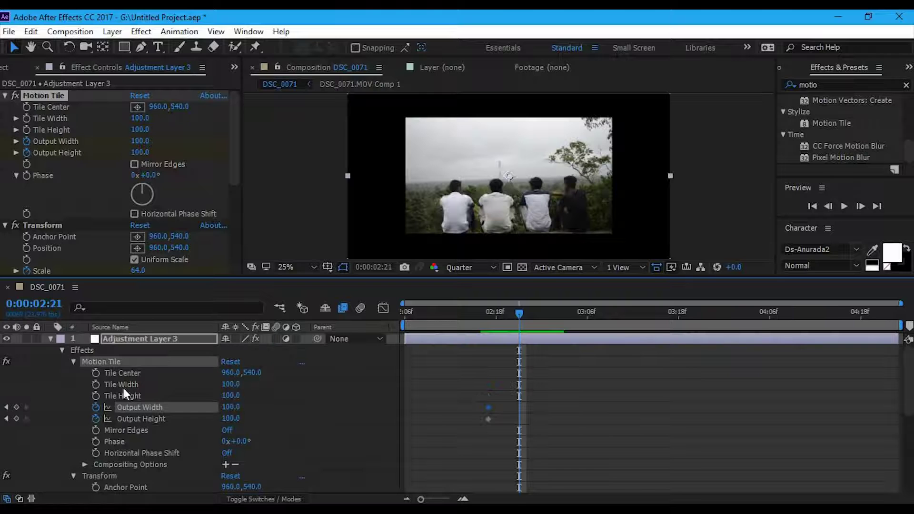
left_click(16, 411)
- Add Output Width and Output Height keyframes at 02:22, then go to the 03:01 Scale keyframe
scroll(53, 435, "down", 5)
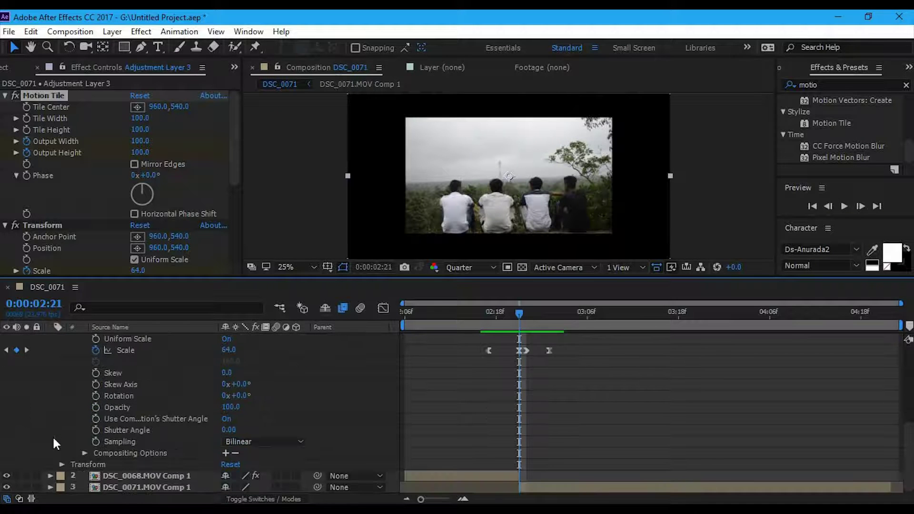
key("Page_Down")
scroll(19, 354, "up", 5)
left_click(17, 350)
left_click(16, 361)
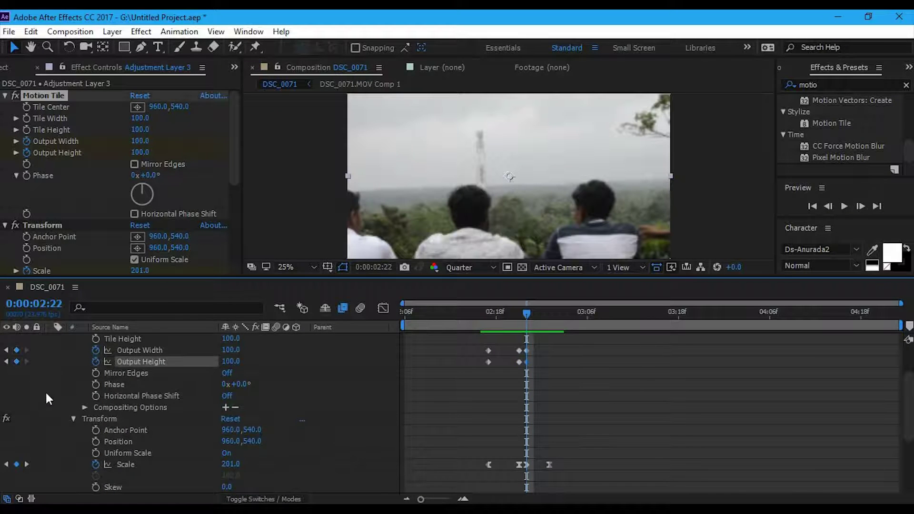
scroll(43, 389, "down", 5)
left_click(26, 350)
scroll(25, 349, "up", 3)
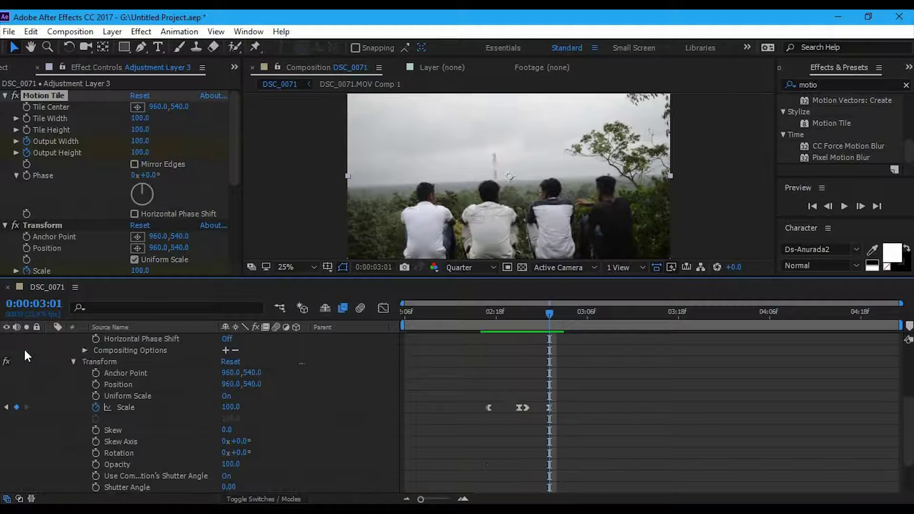
scroll(25, 349, "up", 3)
scroll(18, 367, "up", 3)
- Add Output Width and Height keyframes at 03:01, then return to 02:17
left_click(16, 407)
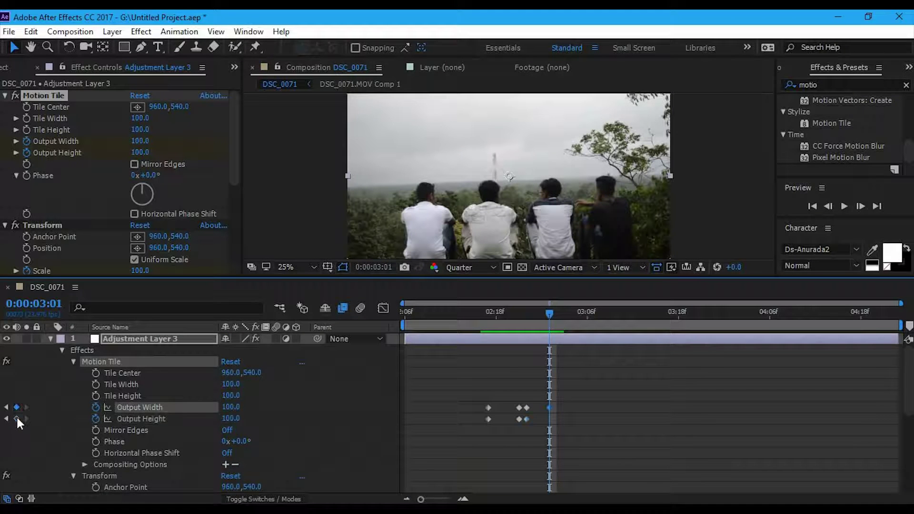
left_click(17, 419)
left_click_drag(549, 315, 496, 314)
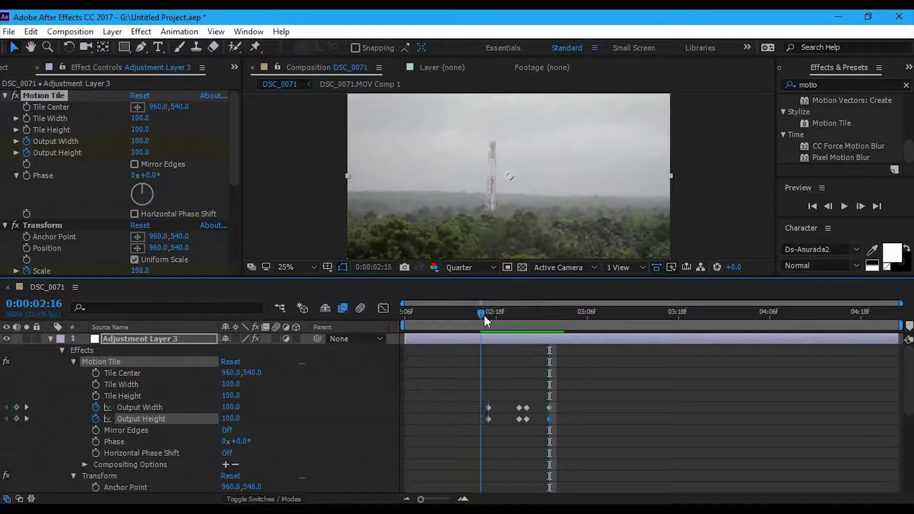
scroll(579, 367, "down", 5)
scroll(579, 374, "up", 5)
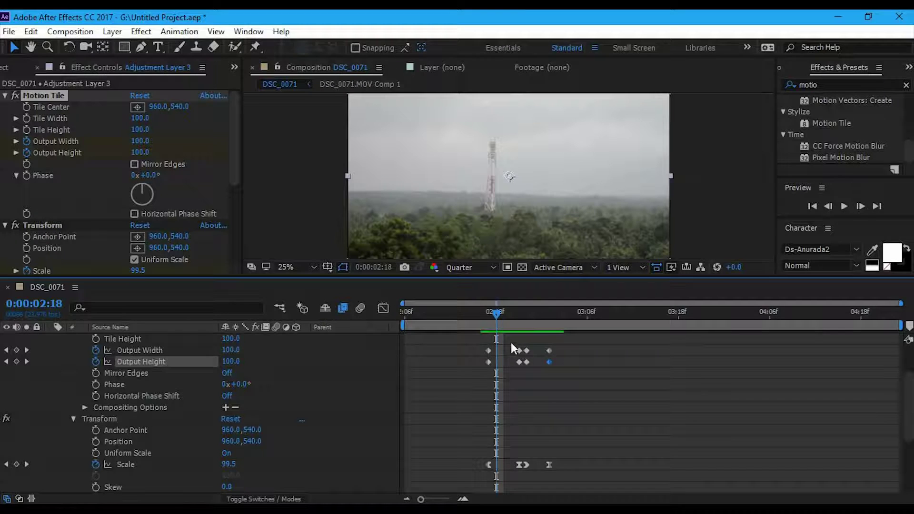
left_click(487, 310)
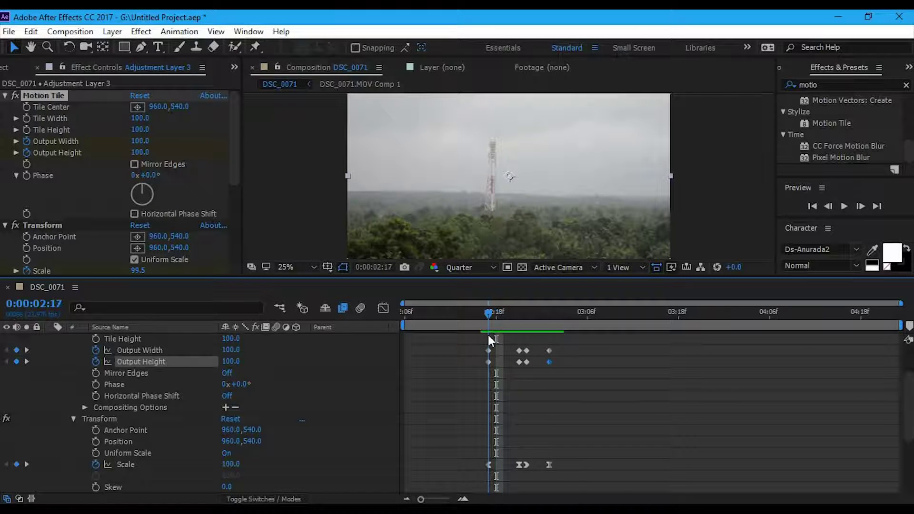
left_click(490, 338)
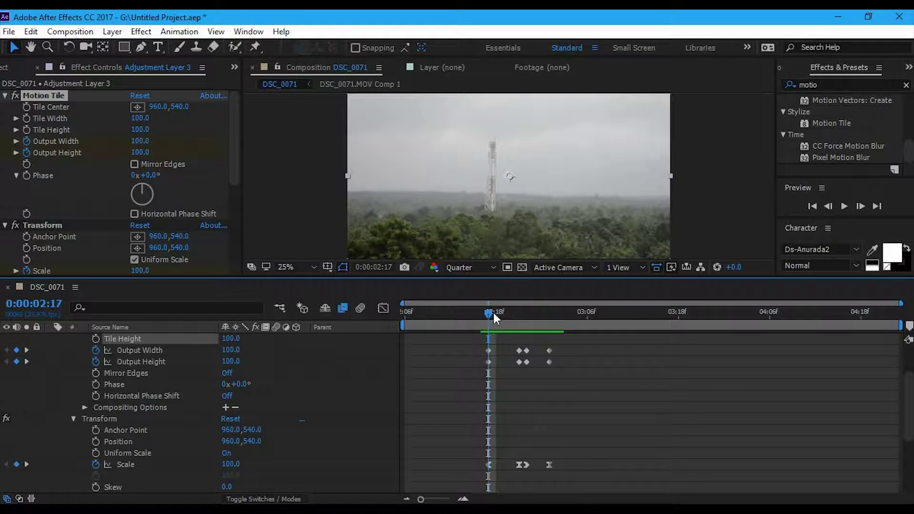
- At 02:21, raise Motion Tile Output Width and Output Height to 160
left_click_drag(493, 312, 511, 313)
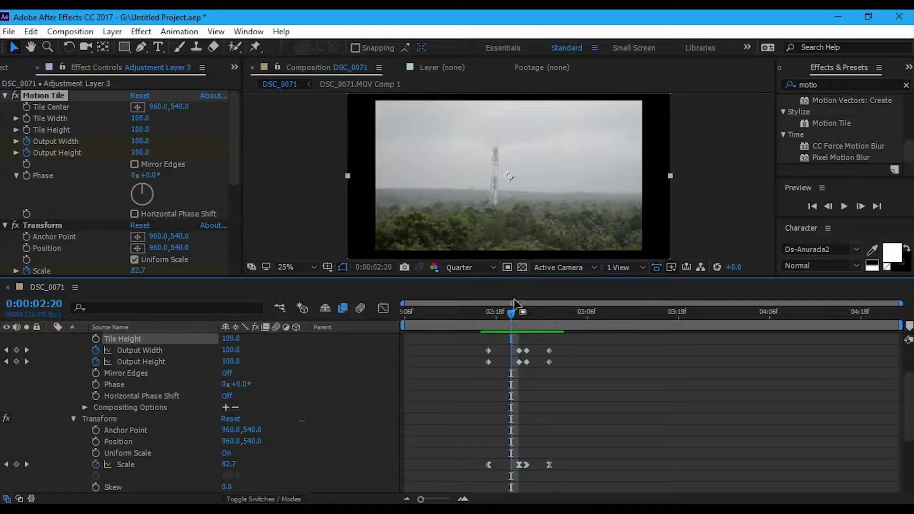
left_click(514, 314)
left_click_drag(517, 313, 522, 315)
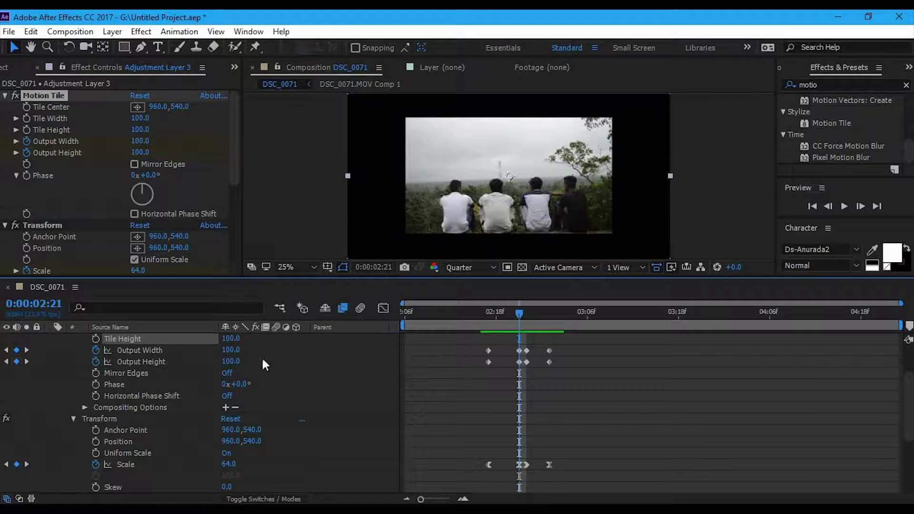
left_click_drag(228, 350, 231, 350)
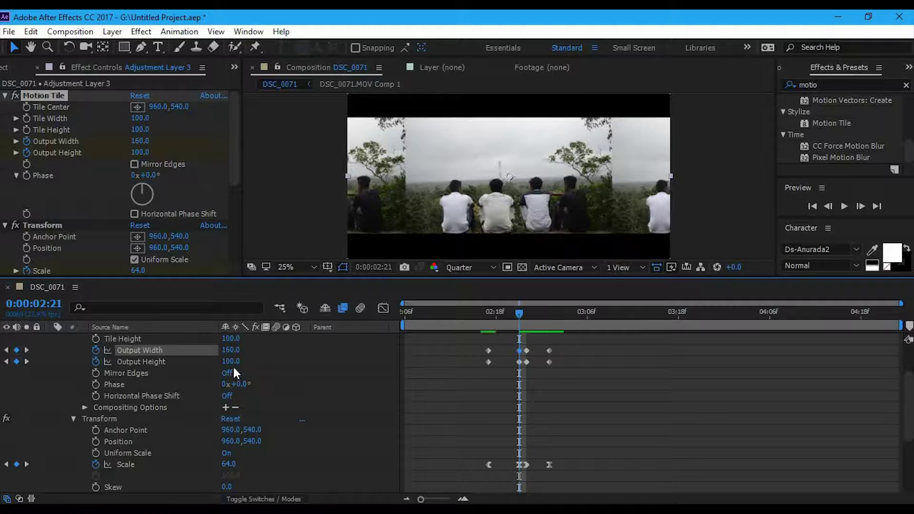
left_click_drag(232, 362, 237, 364)
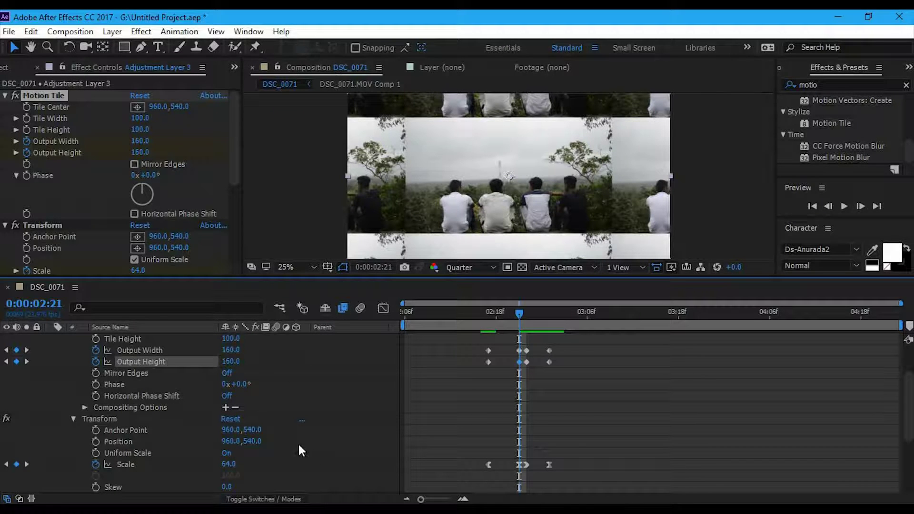
left_click(111, 418)
mouse_move(510, 319)
left_mouse_down()
mouse_move(495, 322)
mouse_move(519, 317)
mouse_move(511, 321)
left_mouse_up()
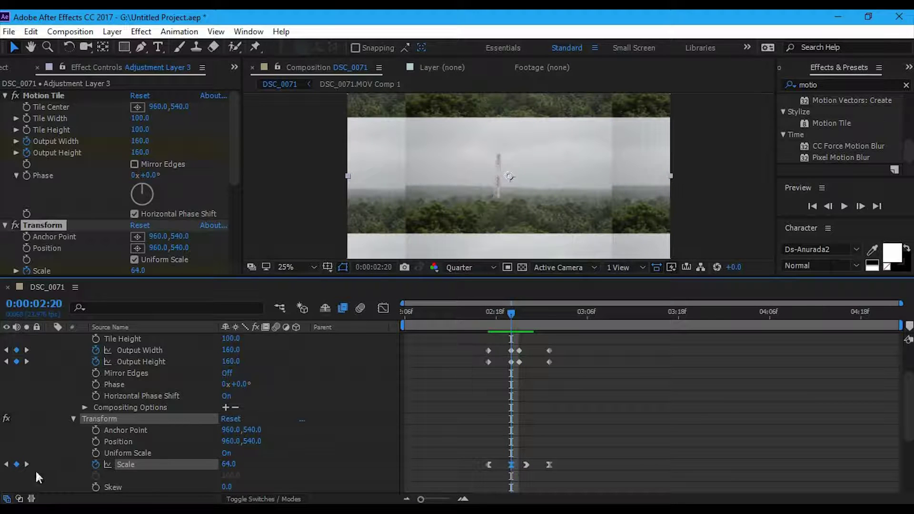
- Shift the 201 Scale keyframe onto 02:21 and scrub the transition, ending at 02:20
left_click_drag(511, 315, 518, 318)
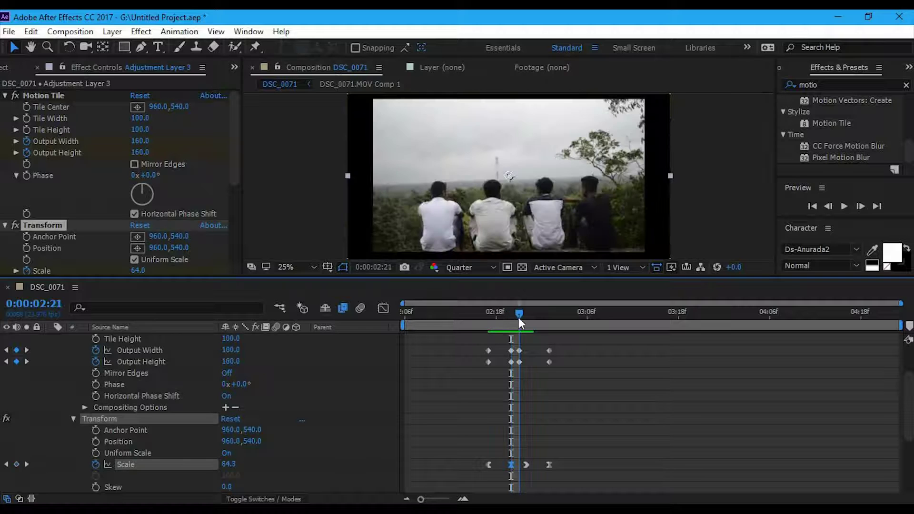
left_click_drag(526, 467, 522, 467)
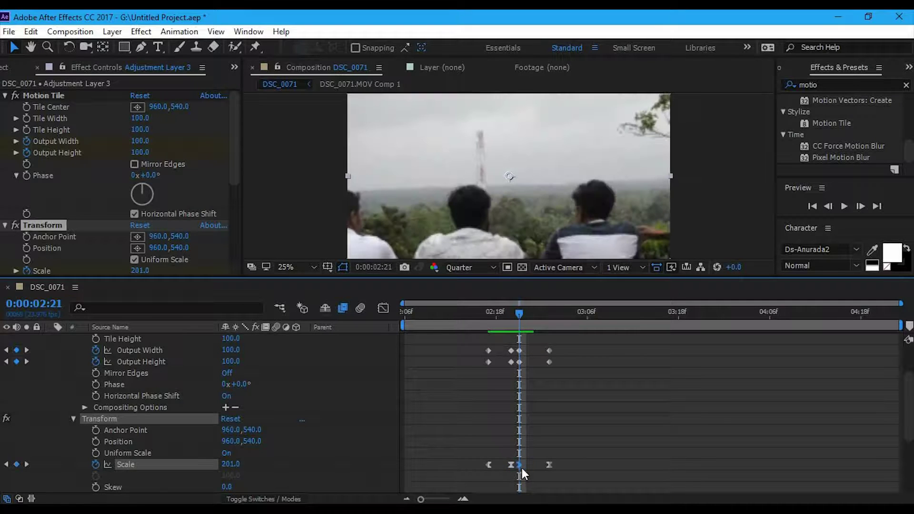
mouse_move(530, 317)
left_mouse_down()
mouse_move(504, 333)
mouse_move(521, 333)
left_mouse_up()
mouse_move(522, 335)
left_mouse_down()
mouse_move(541, 334)
mouse_move(474, 338)
left_mouse_up()
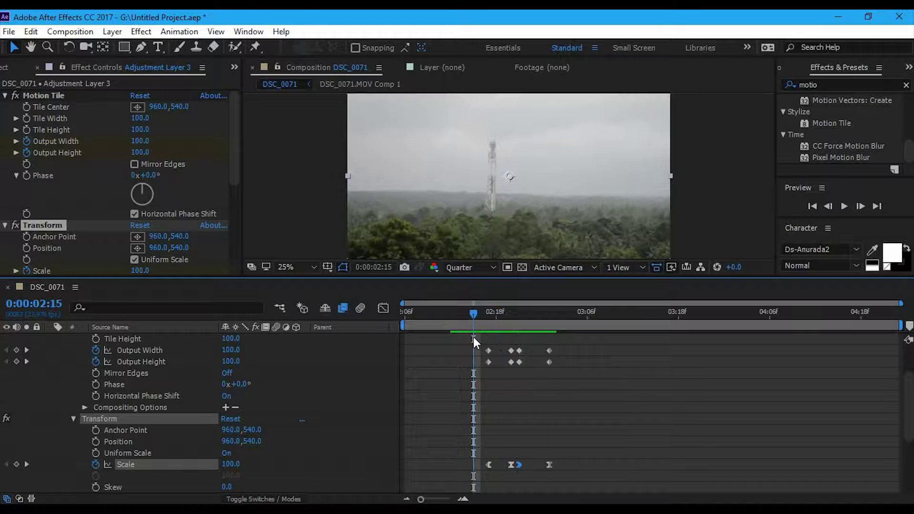
mouse_move(473, 339)
left_mouse_down()
mouse_move(510, 330)
mouse_move(524, 314)
mouse_move(512, 314)
left_mouse_up()
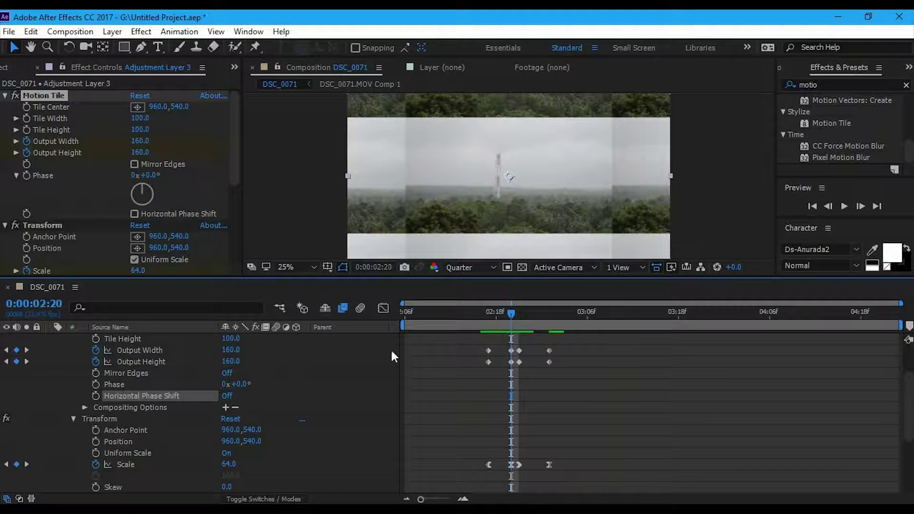
- Switch Motion Tile's Mirror Edges on and play back the transition from 02:17
left_click(113, 374)
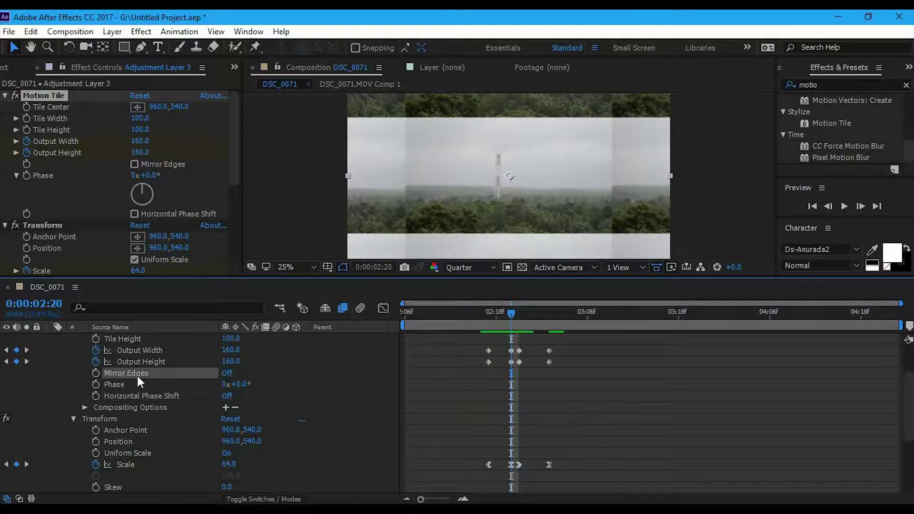
left_click(227, 373)
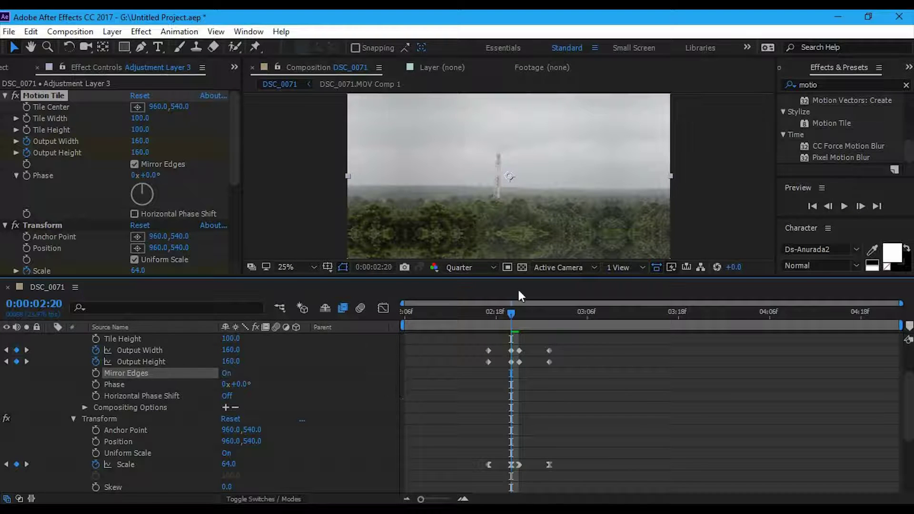
mouse_move(514, 313)
left_mouse_down()
mouse_move(494, 317)
mouse_move(524, 315)
mouse_move(465, 315)
left_mouse_up()
key("space")
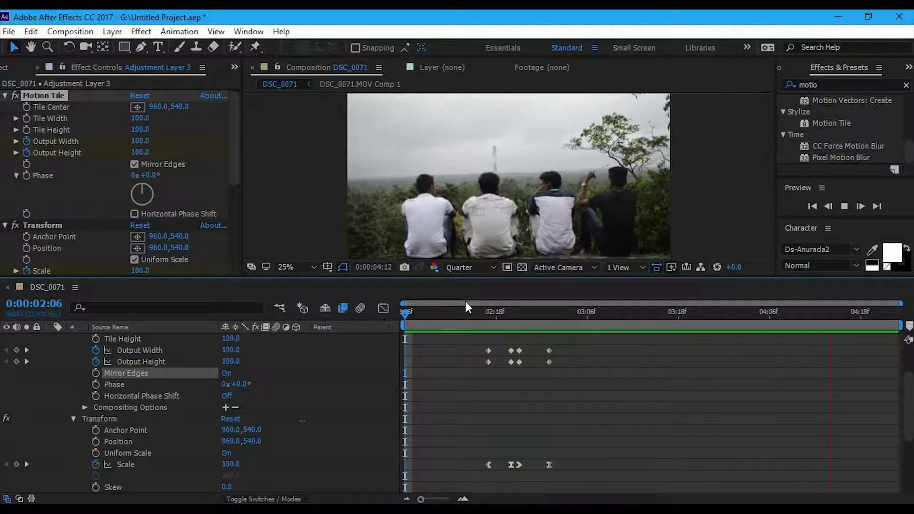
left_click_drag(472, 312, 518, 323)
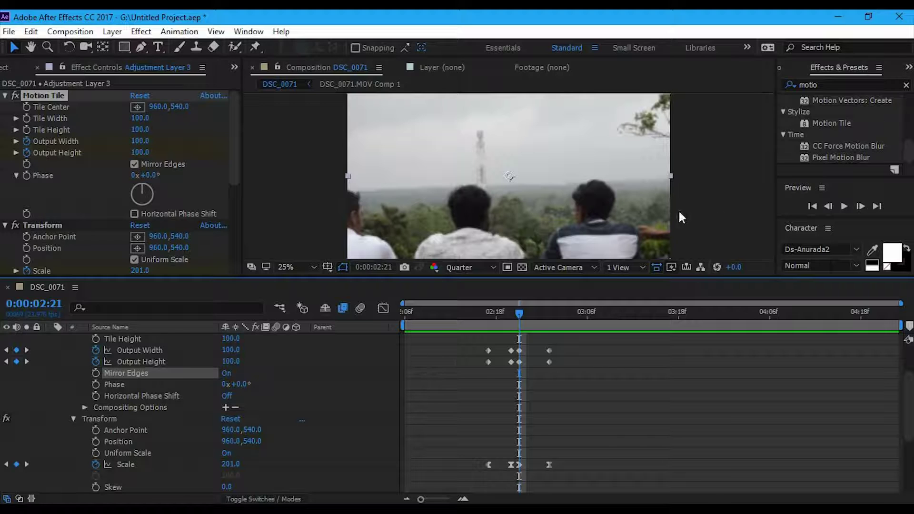
- Search 'off' in Effects & Presets, find Offset under Distort, and drag it onto Adjustment Layer 3
left_click(906, 85)
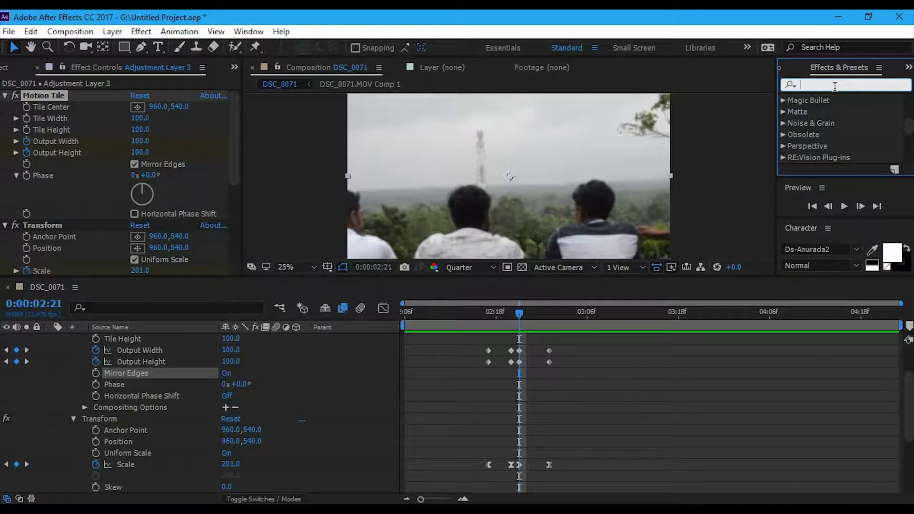
key("Page_Up")
type("off")
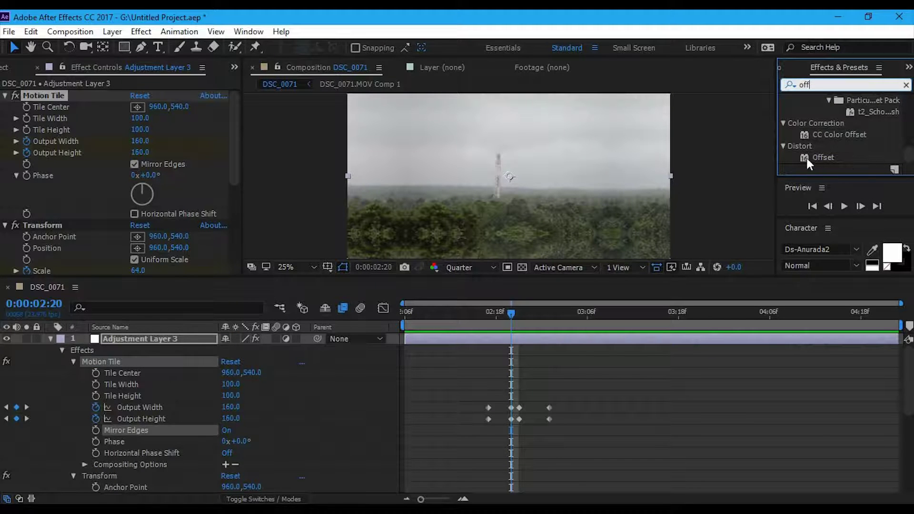
left_click(816, 159)
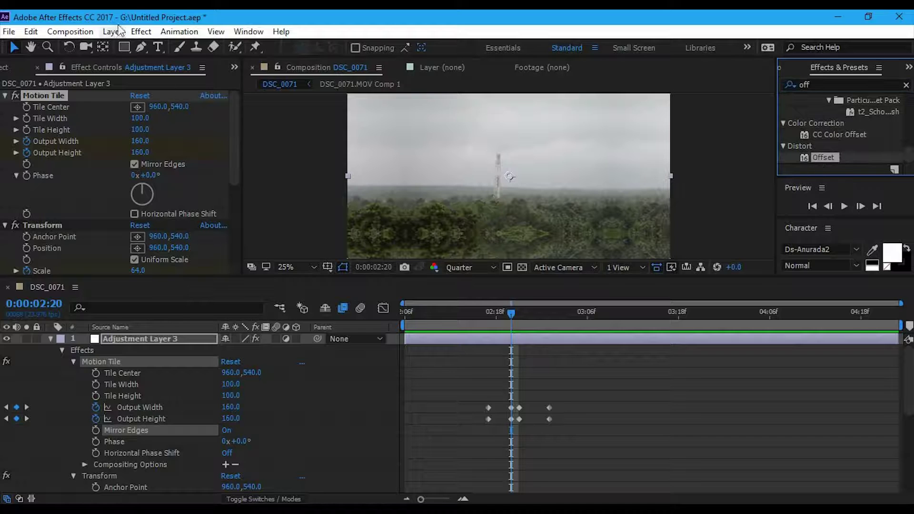
left_click(141, 32)
left_click(132, 341)
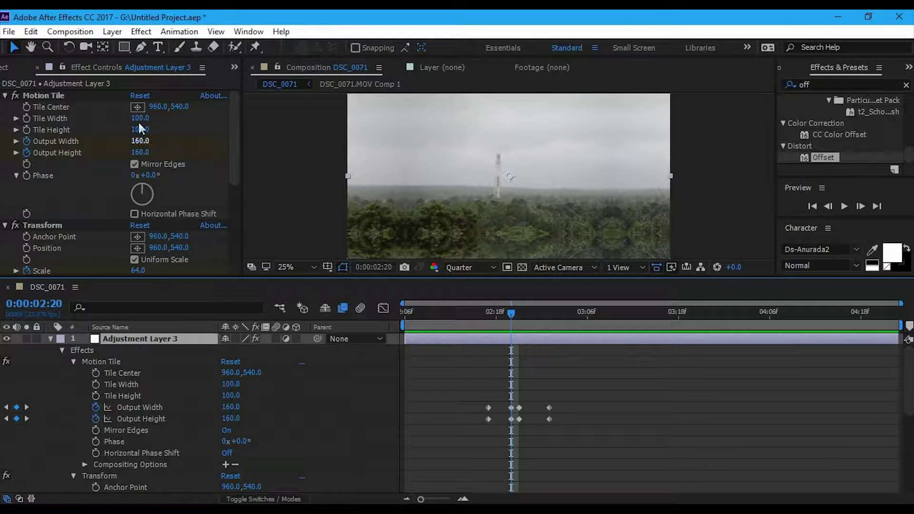
left_click(141, 31)
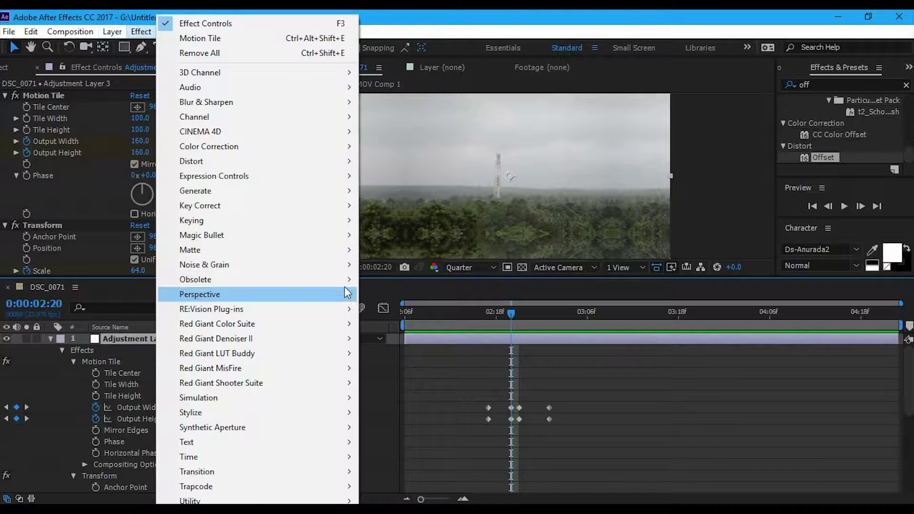
mouse_move(336, 281)
mouse_move(265, 161)
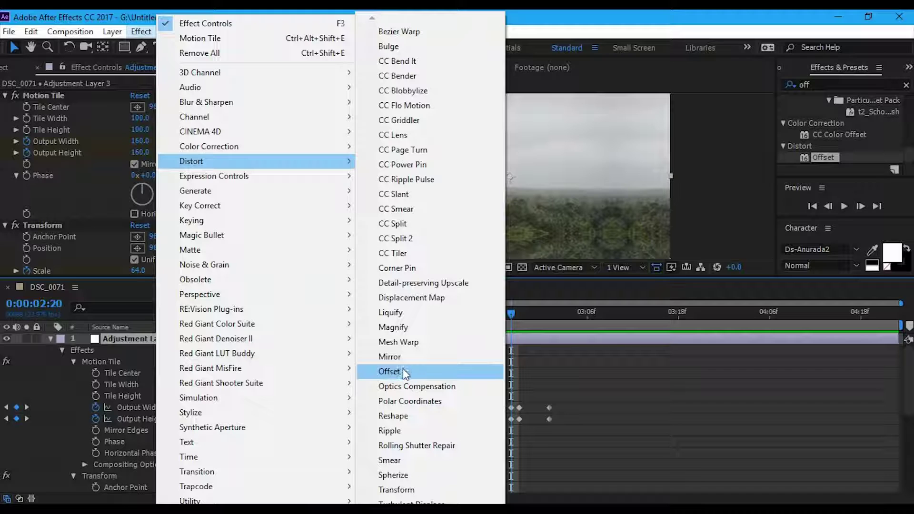
left_click(825, 159)
left_click_drag(822, 158, 133, 337)
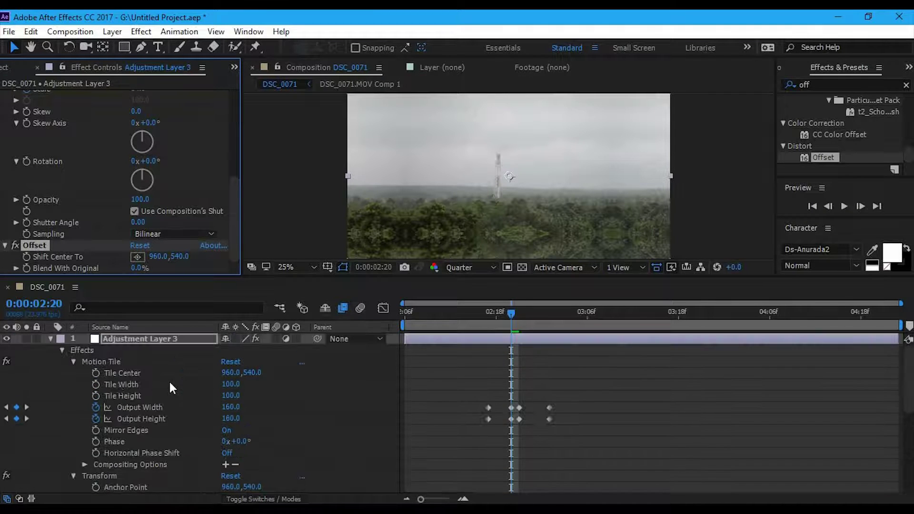
- Collapse Motion Tile, reveal Offset and Transform properties, and step through Scale keyframes to 02:21
left_click(73, 362)
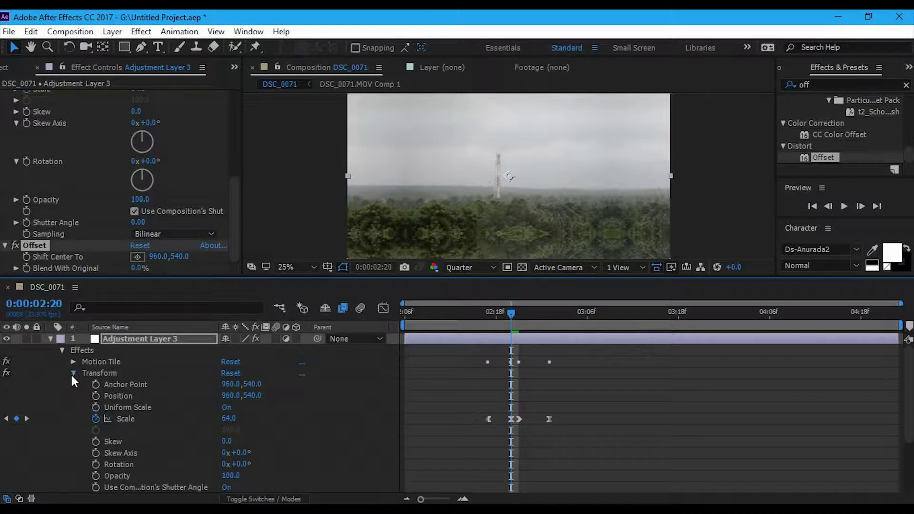
left_click(73, 373)
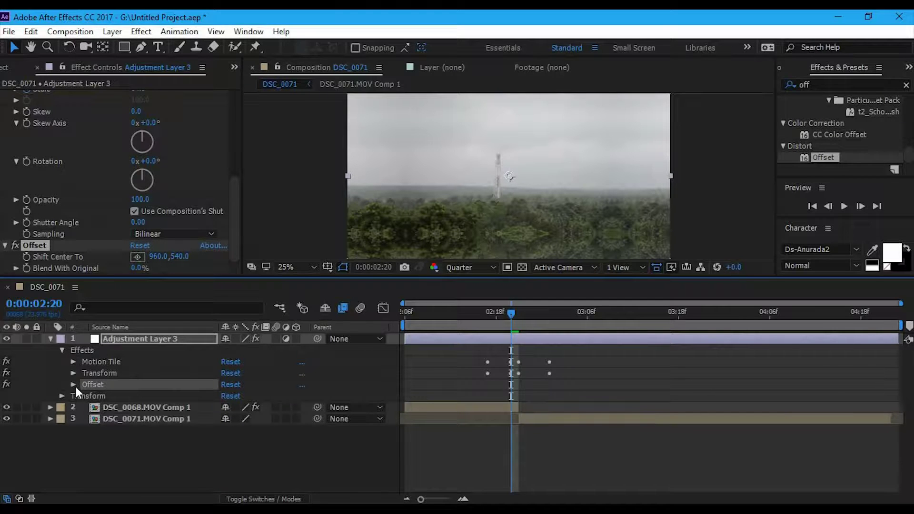
left_click(74, 385)
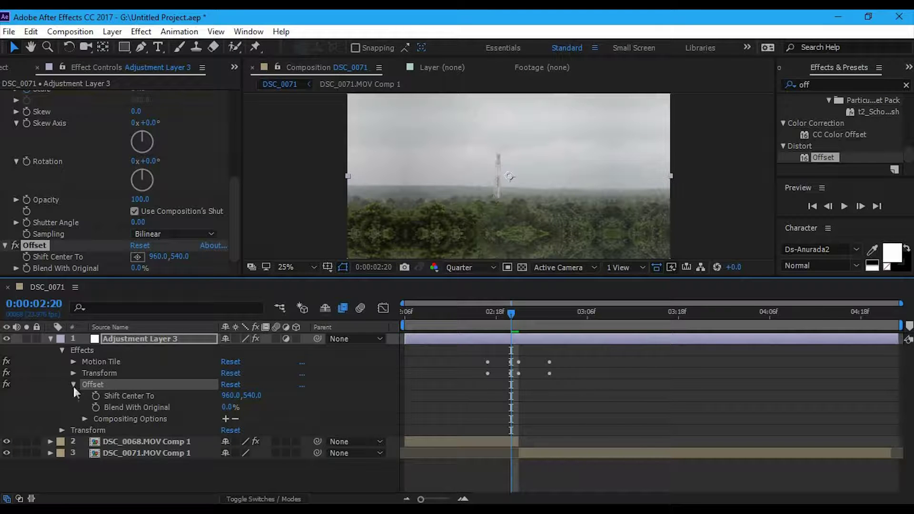
left_click(74, 373)
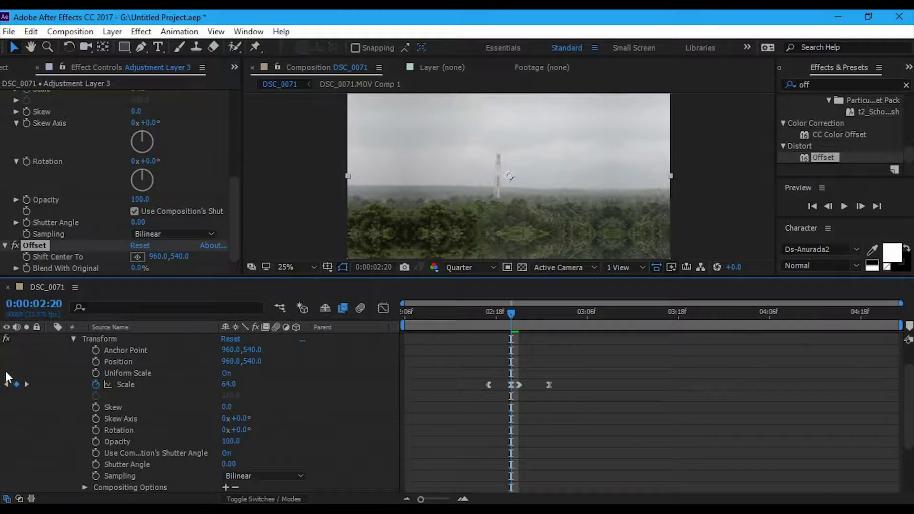
left_click(7, 388)
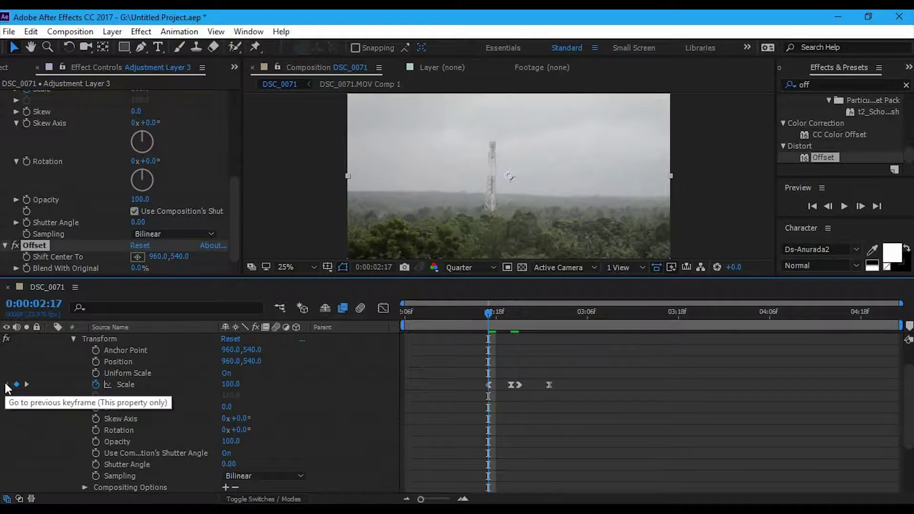
scroll(418, 431, "down", 3)
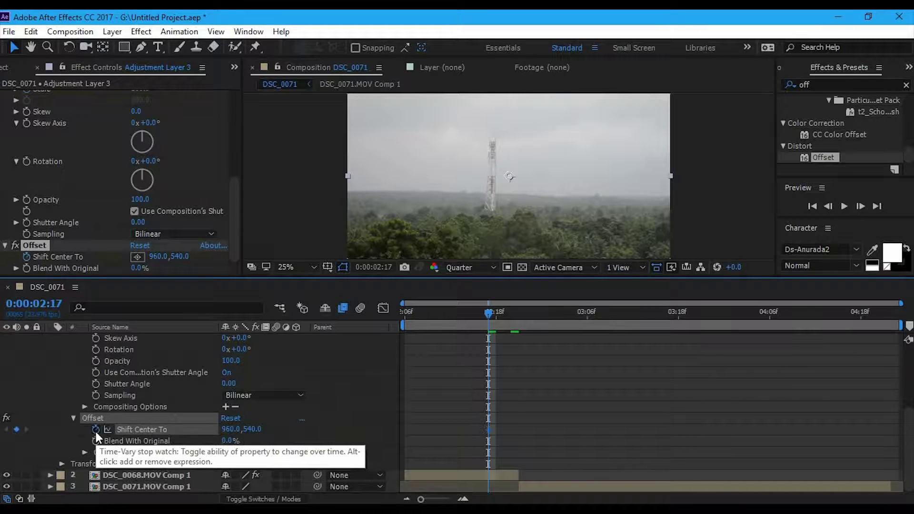
scroll(117, 366, "up", 5)
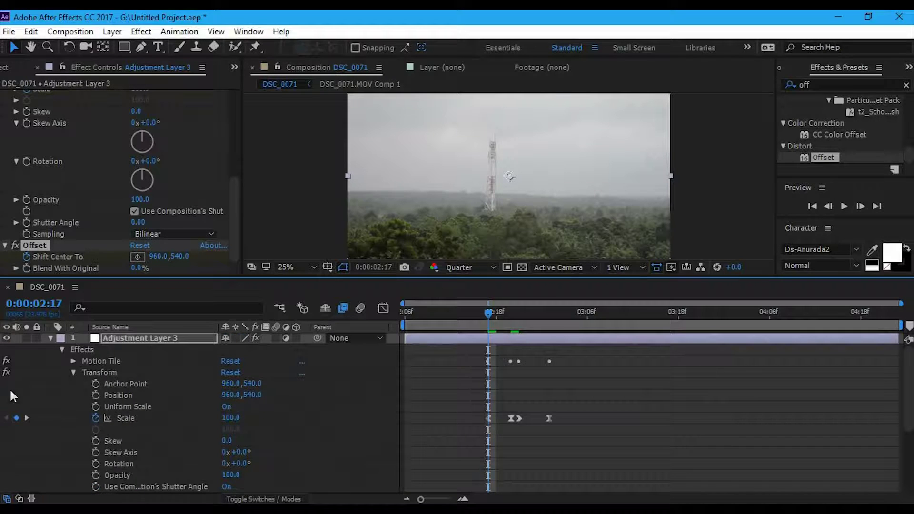
left_click(27, 418)
scroll(55, 423, "down", 5)
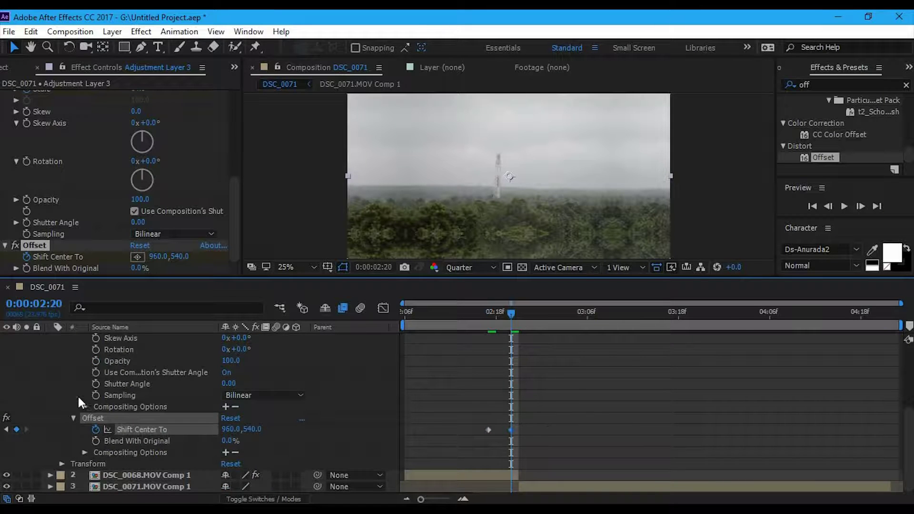
scroll(78, 396, "up", 5)
left_click(28, 419)
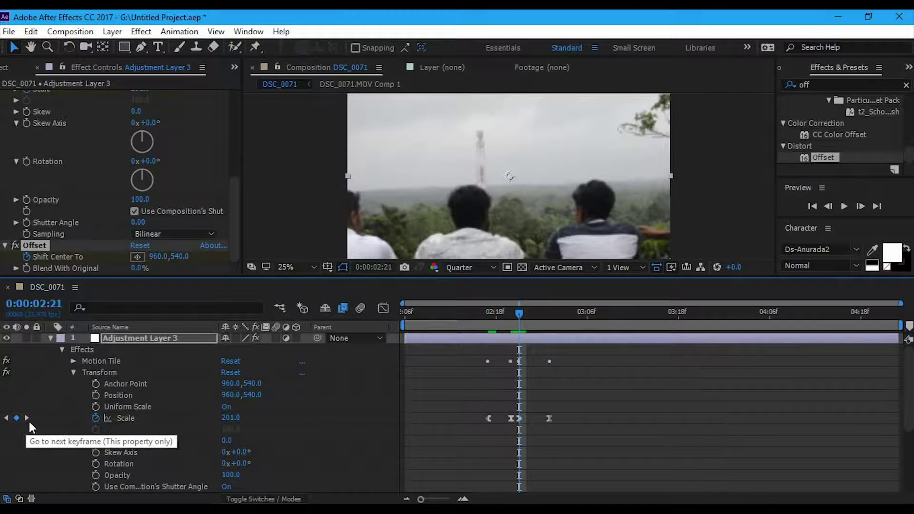
scroll(47, 422, "down", 5)
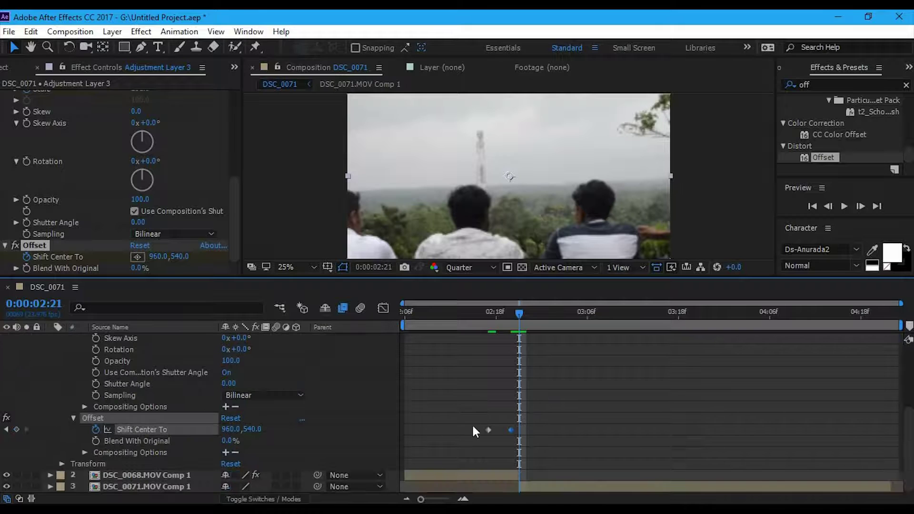
- Add Shift Center To keyframes at 960,540 at 0:00:02:21 and 0:00:03:01
left_click(17, 430)
key("Page_Down")
key("Page_Down")
key("Page_Down")
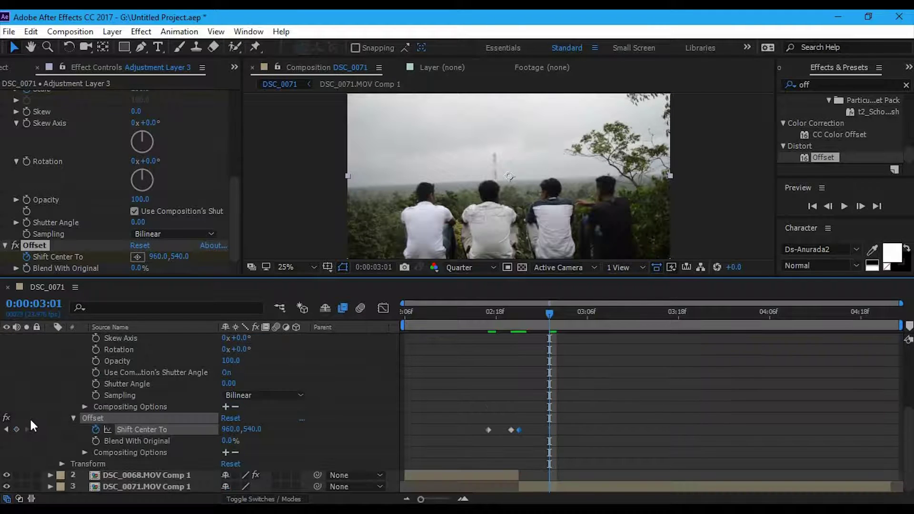
left_click(16, 430)
scroll(583, 432, "up", 5)
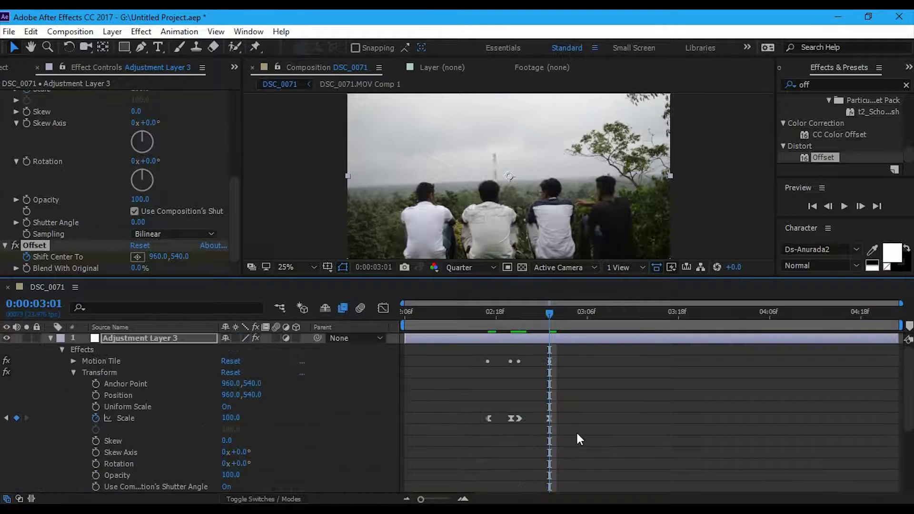
scroll(576, 431, "down", 3)
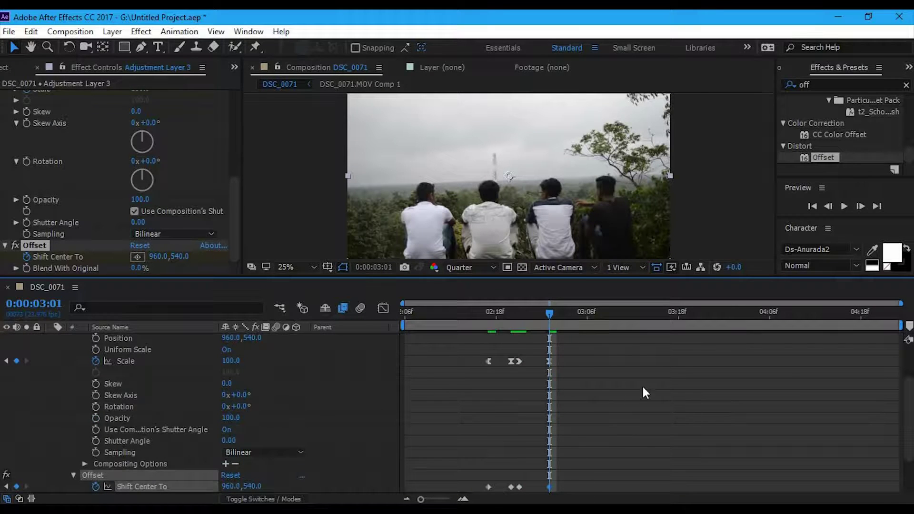
scroll(638, 395, "down", 3)
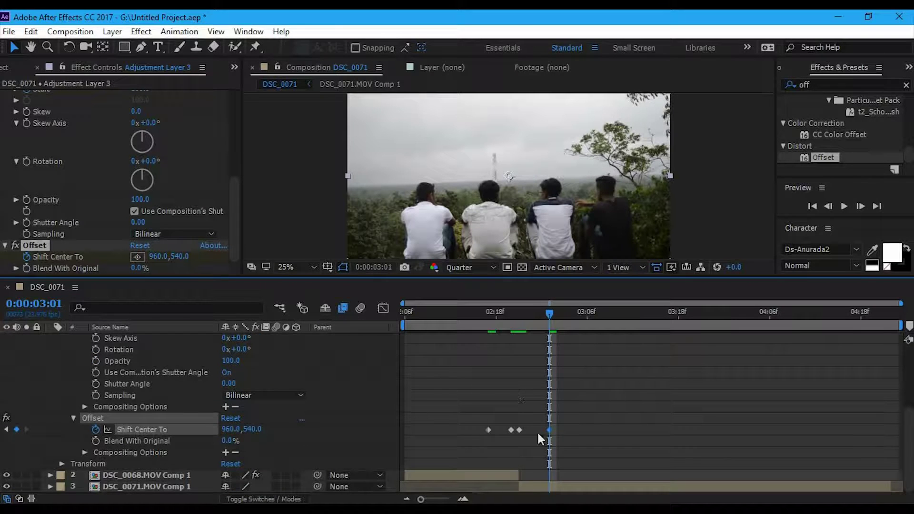
- At 0:00:02:20, scrub Offset Shift Center To X up to 1021, giving 1021,540
left_click(7, 431)
left_click(6, 430)
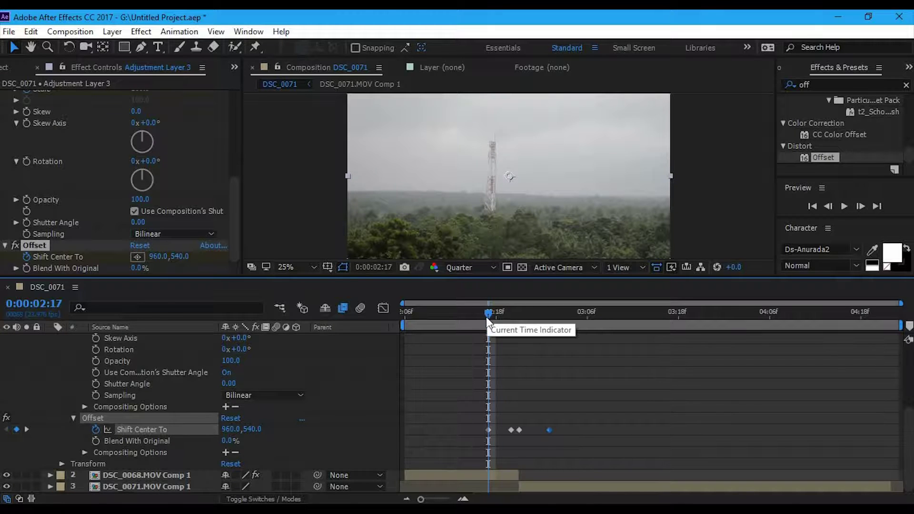
left_click_drag(488, 320, 466, 321)
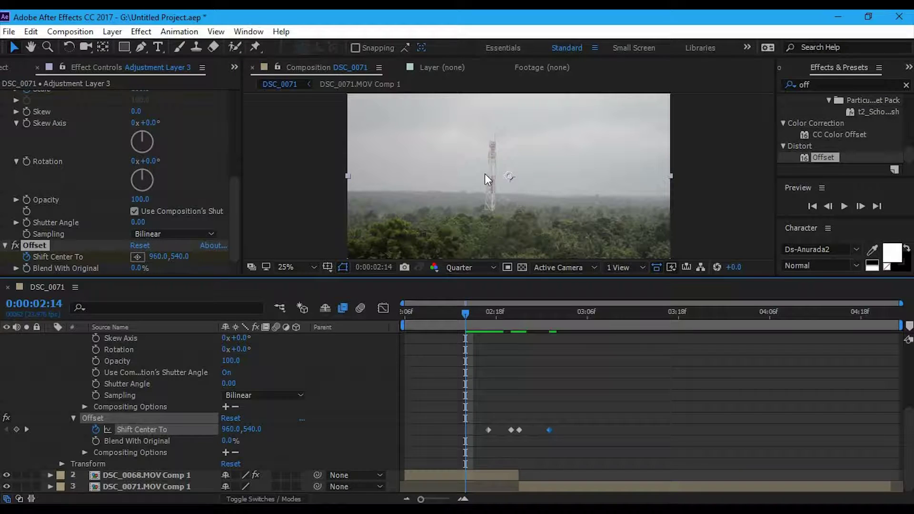
left_click_drag(467, 315, 487, 322)
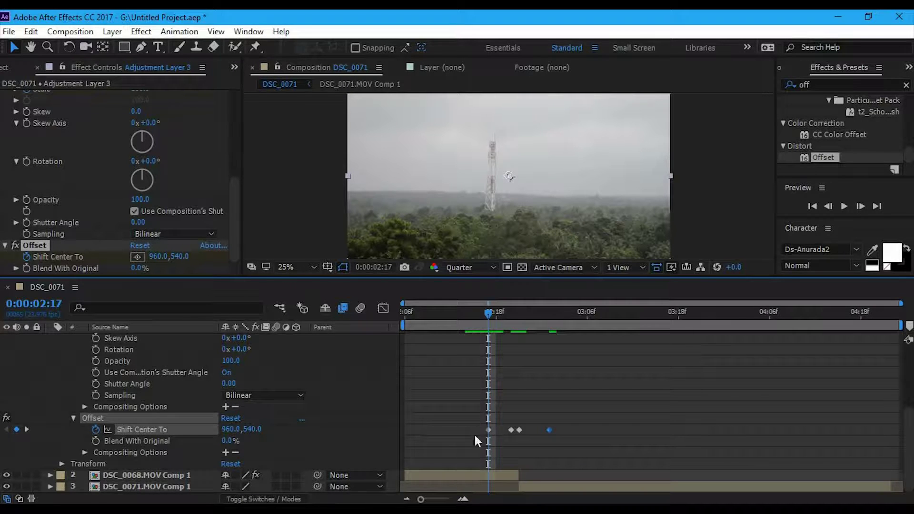
left_click(26, 429)
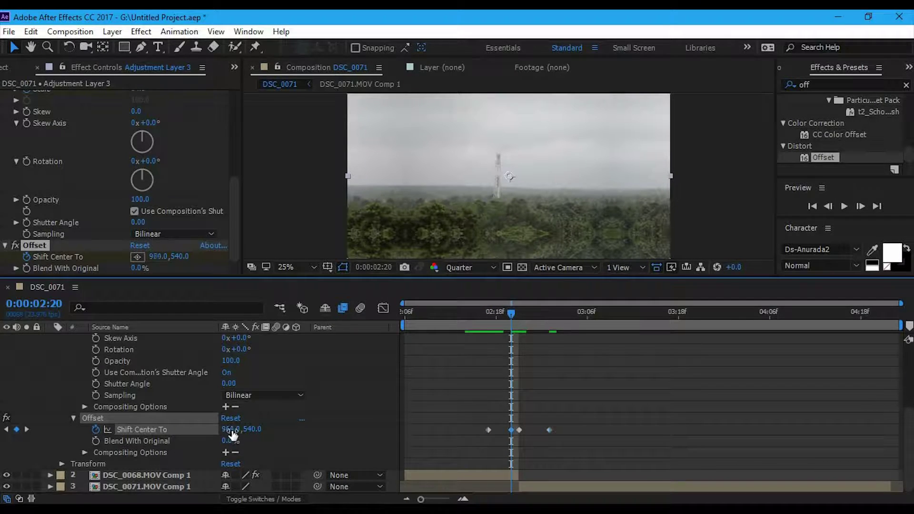
left_click_drag(228, 429, 263, 432)
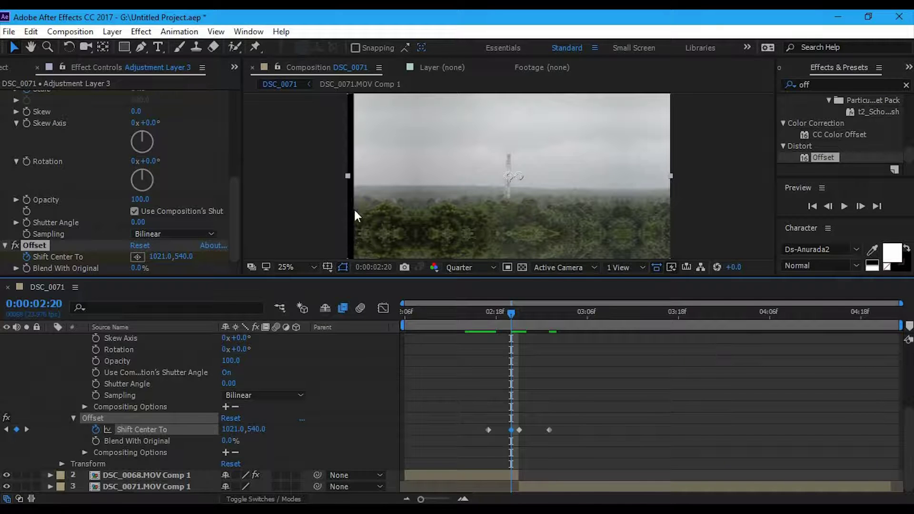
scroll(290, 384, "up", 3)
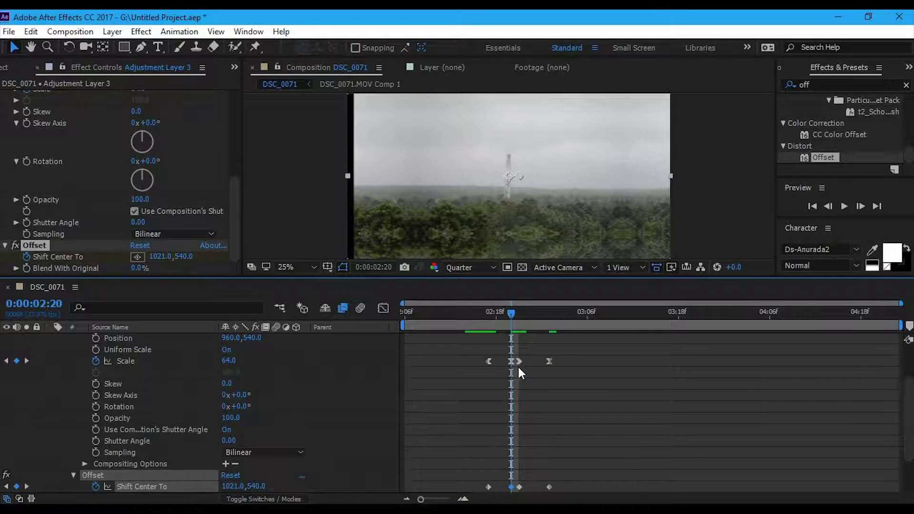
scroll(339, 394, "up", 1)
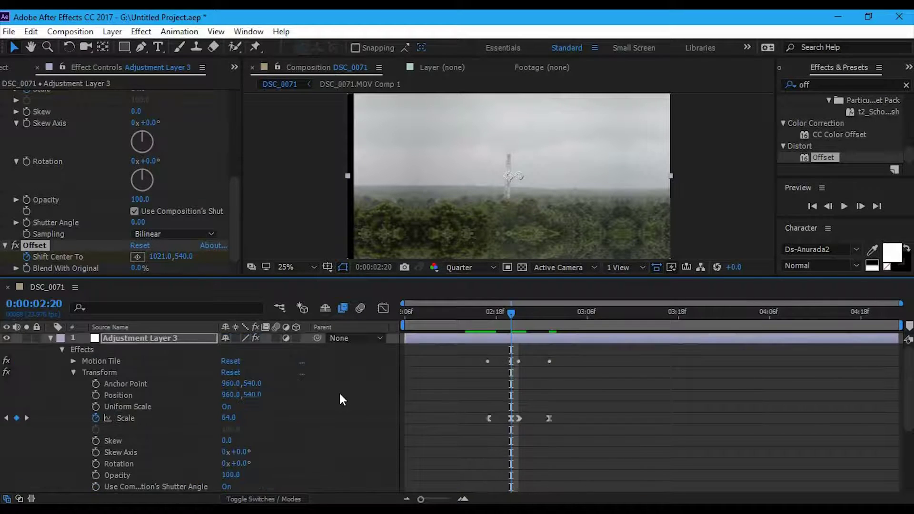
- Set Motion Tile Output Width to 200 at 02:20, keeping Height 160, and scrub to review
left_click(74, 361)
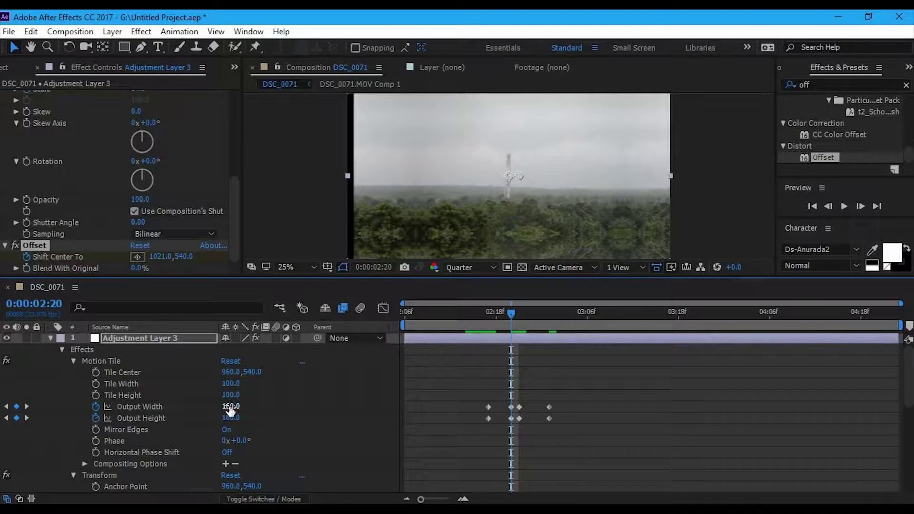
left_click_drag(230, 407, 249, 408)
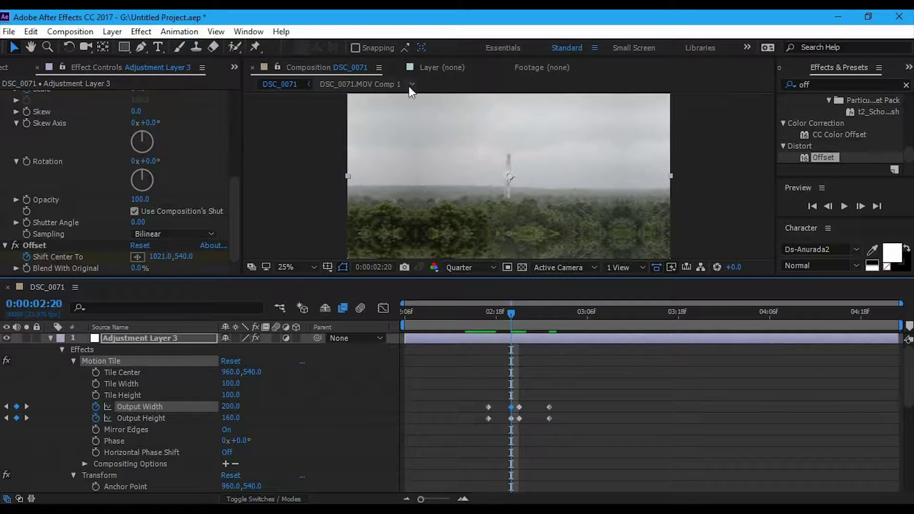
left_click(519, 315)
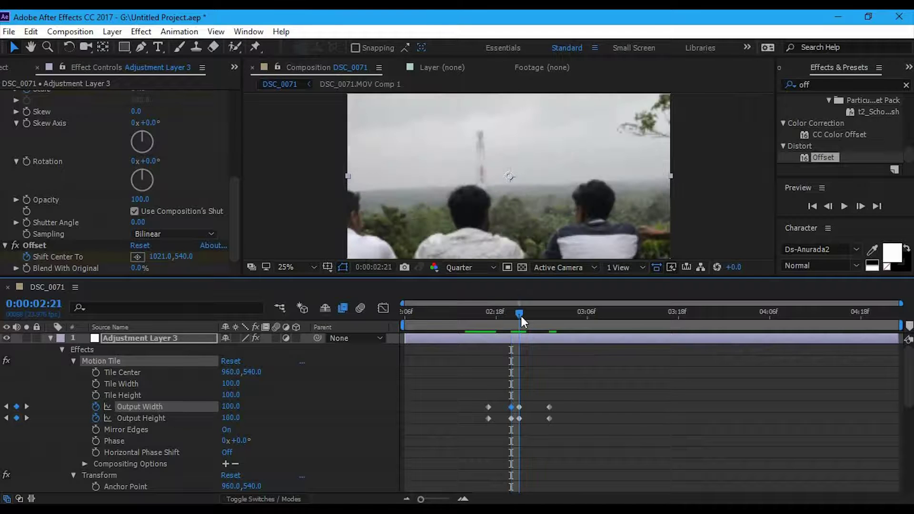
mouse_move(521, 316)
left_mouse_down()
mouse_move(563, 320)
mouse_move(509, 324)
left_mouse_up()
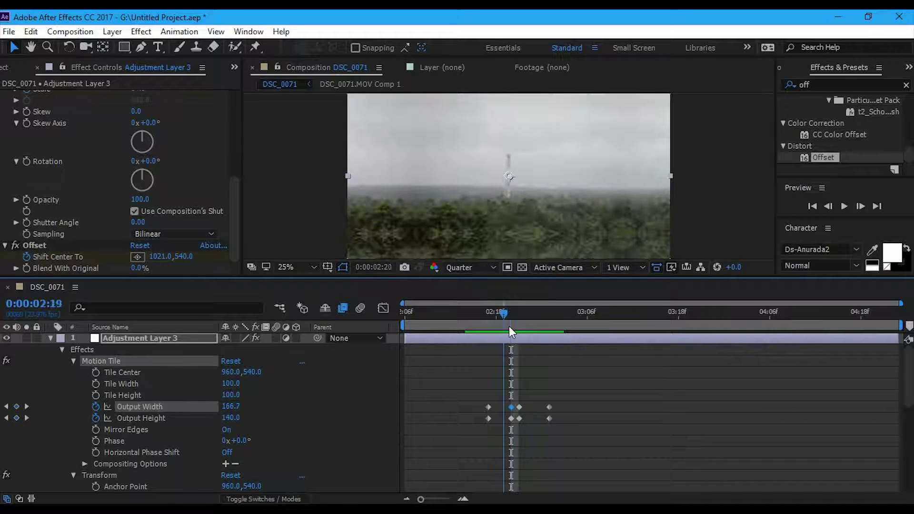
mouse_move(509, 324)
left_mouse_down()
mouse_move(490, 327)
mouse_move(517, 335)
left_mouse_up()
- Collapse Motion Tile and Transform, then raise Offset Shift Center To X to 1115 at 0:00:02:21
left_click(73, 361)
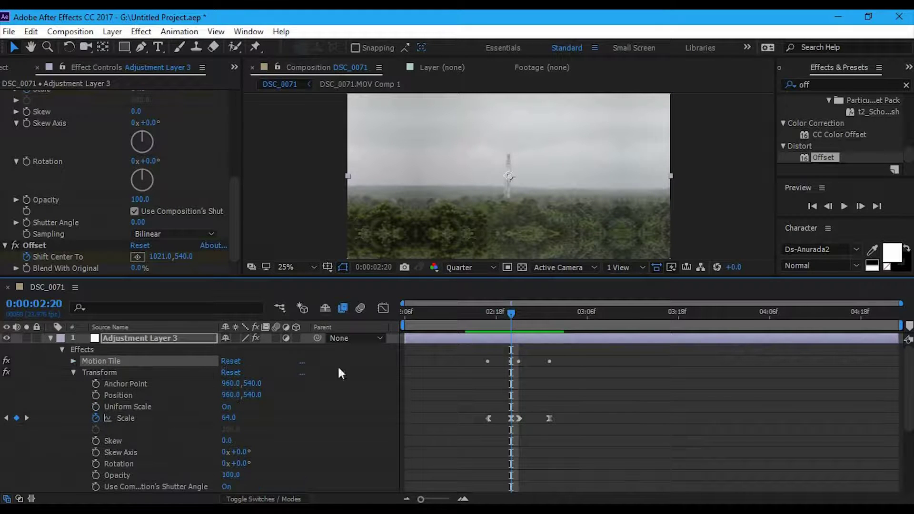
left_click(74, 373)
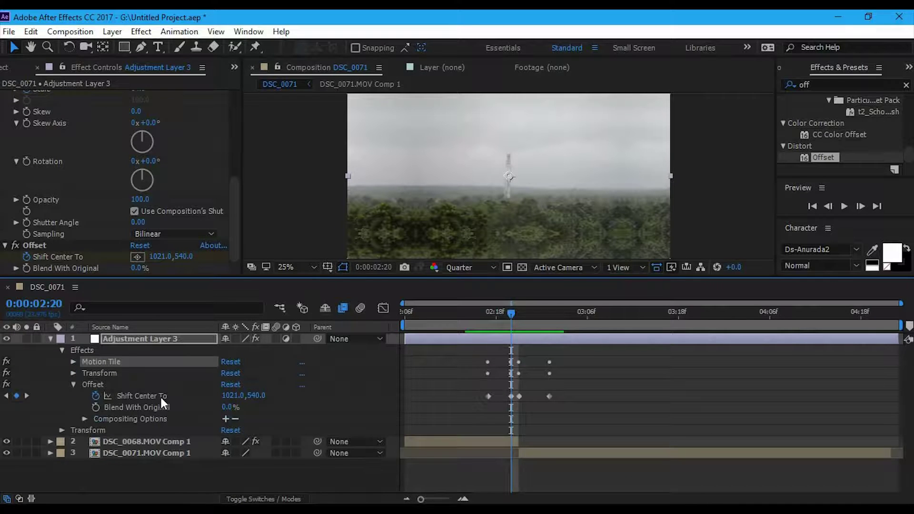
mouse_move(512, 314)
left_mouse_down()
mouse_move(494, 323)
mouse_move(518, 328)
left_mouse_up()
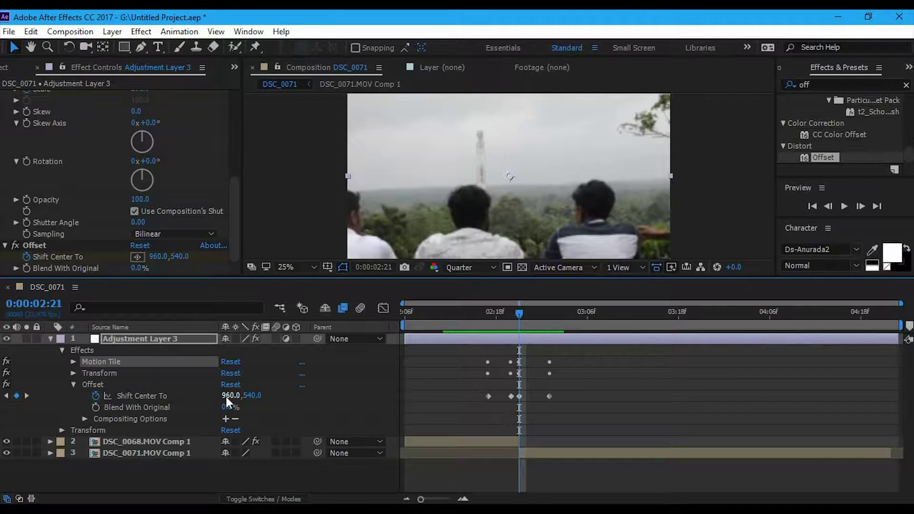
left_click_drag(227, 397, 372, 392)
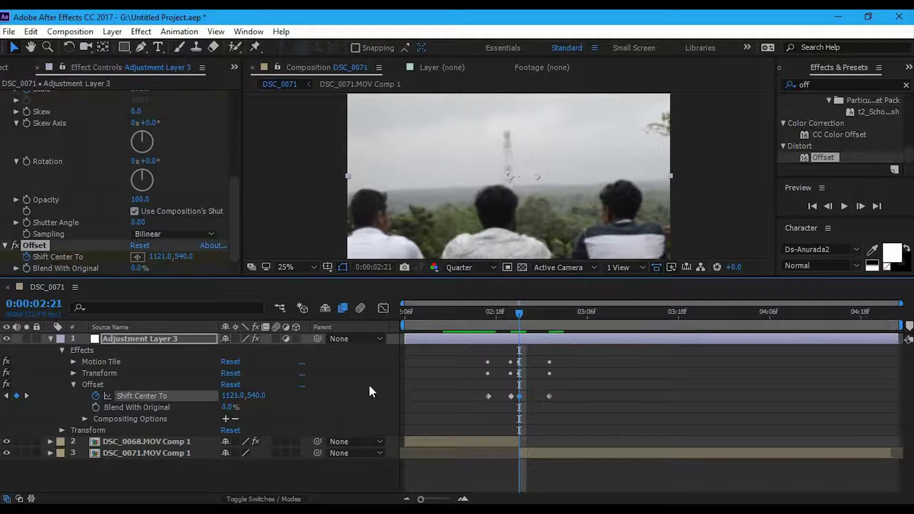
- Scrub between 02:21 and 02:23 to review the sideways slide, then preview the transition
left_click_drag(526, 313, 553, 317)
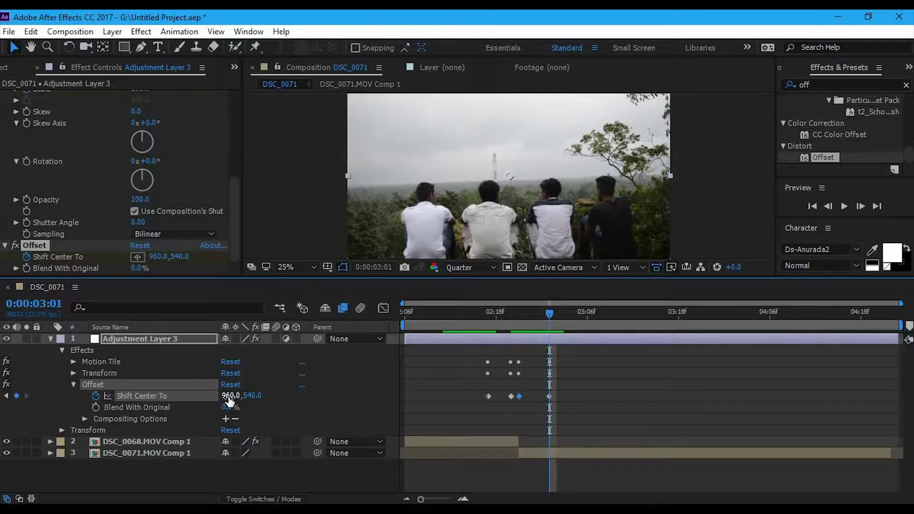
left_click(519, 314)
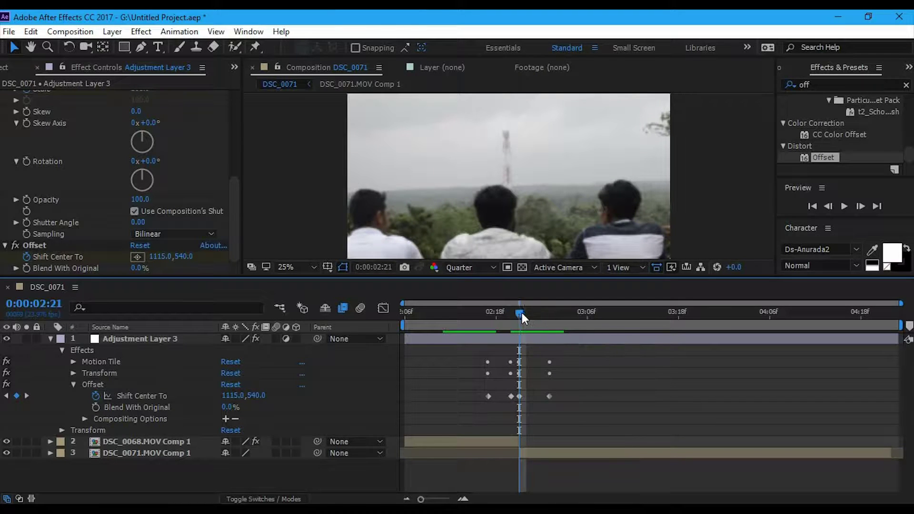
mouse_move(522, 313)
left_mouse_down()
mouse_move(546, 322)
mouse_move(532, 327)
left_mouse_up()
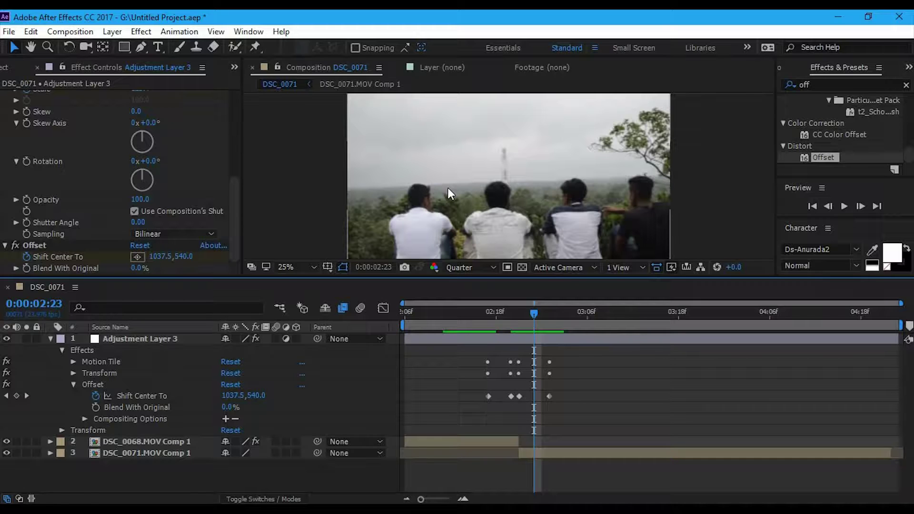
mouse_move(522, 314)
left_mouse_down()
mouse_move(542, 315)
mouse_move(383, 315)
left_mouse_up()
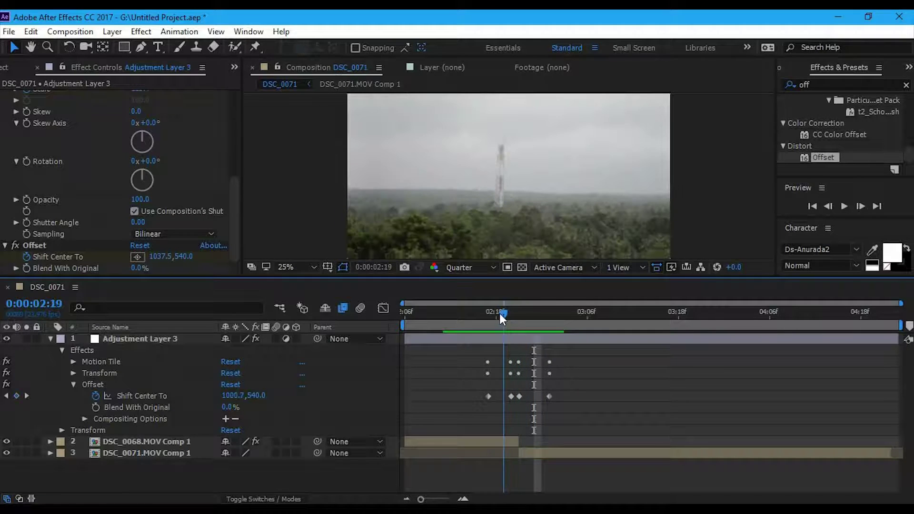
key("space")
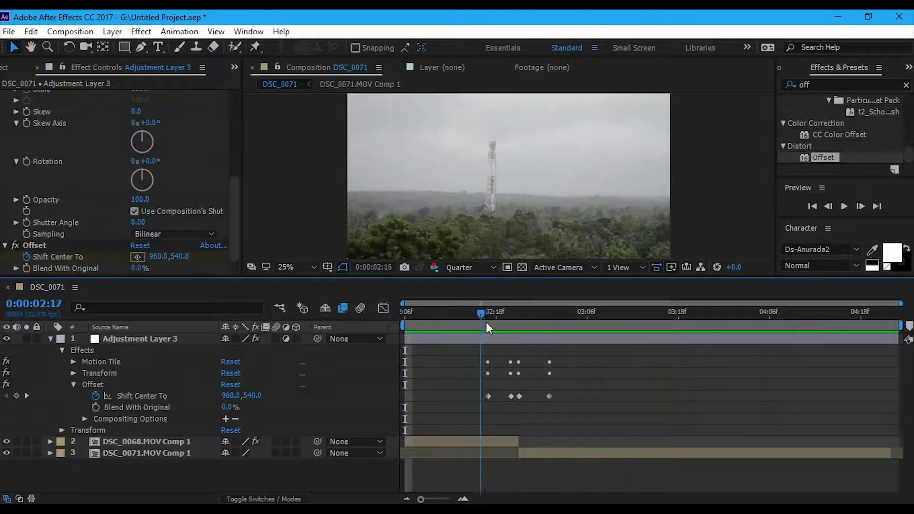
- Stop the preview, select all the Shift Center To keyframes and apply Easy Ease (F9)
key("space")
key("space")
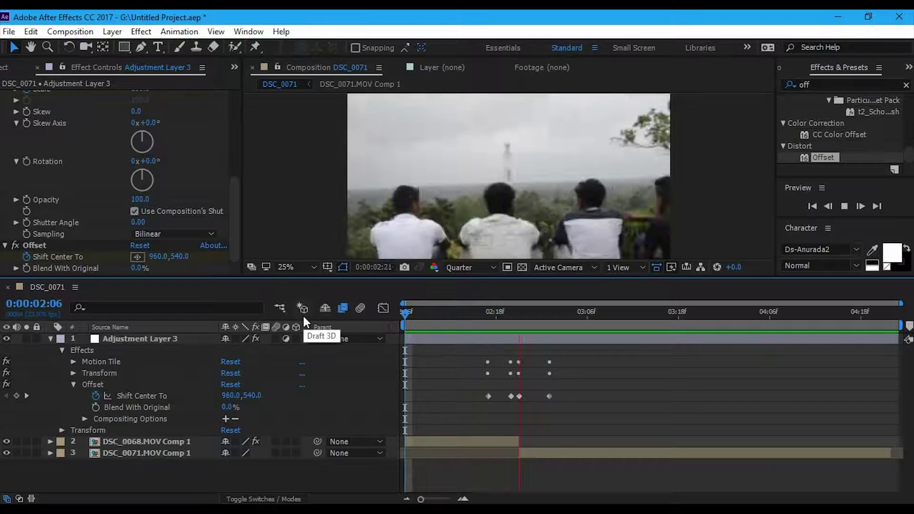
left_click_drag(460, 311, 485, 329)
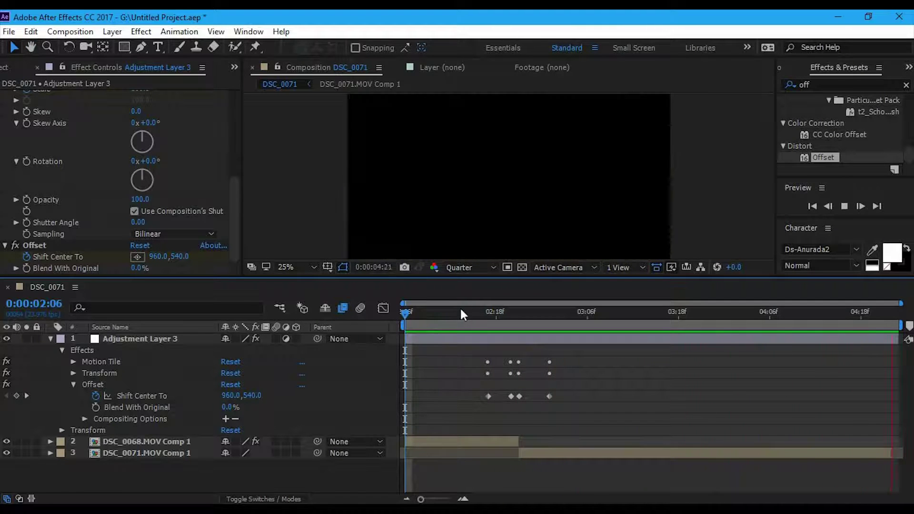
key("alt+bracketleft")
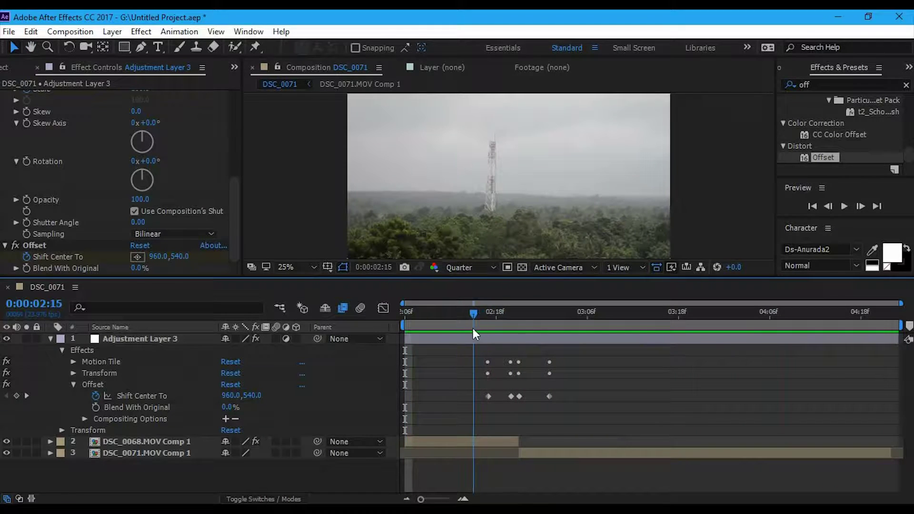
left_click_drag(491, 316, 489, 317)
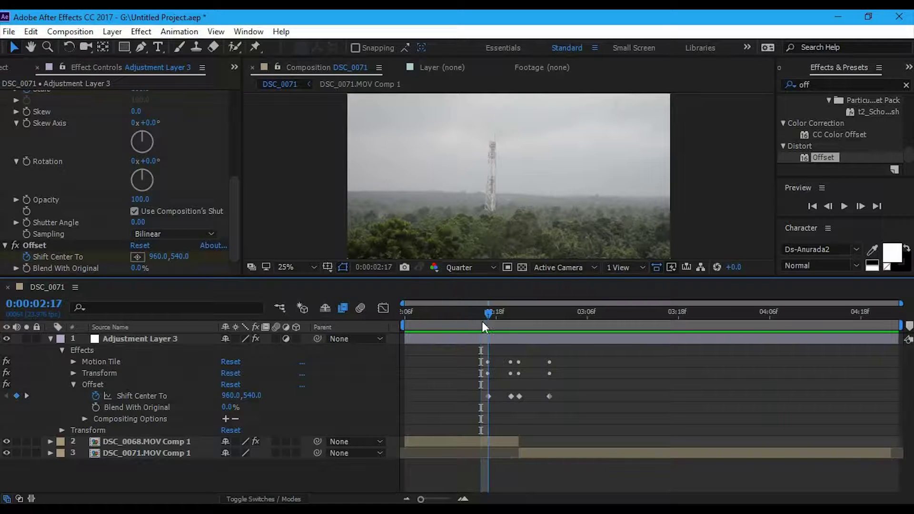
left_click(488, 397)
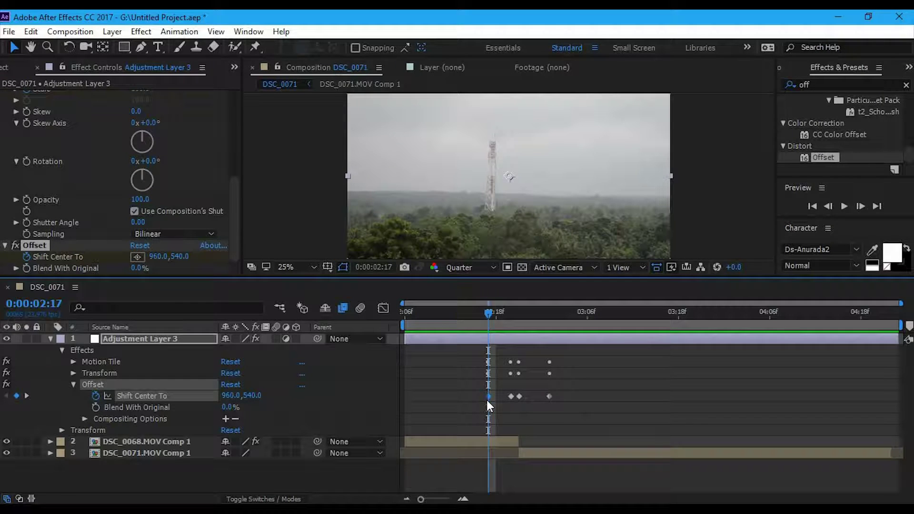
left_click_drag(468, 393, 634, 422)
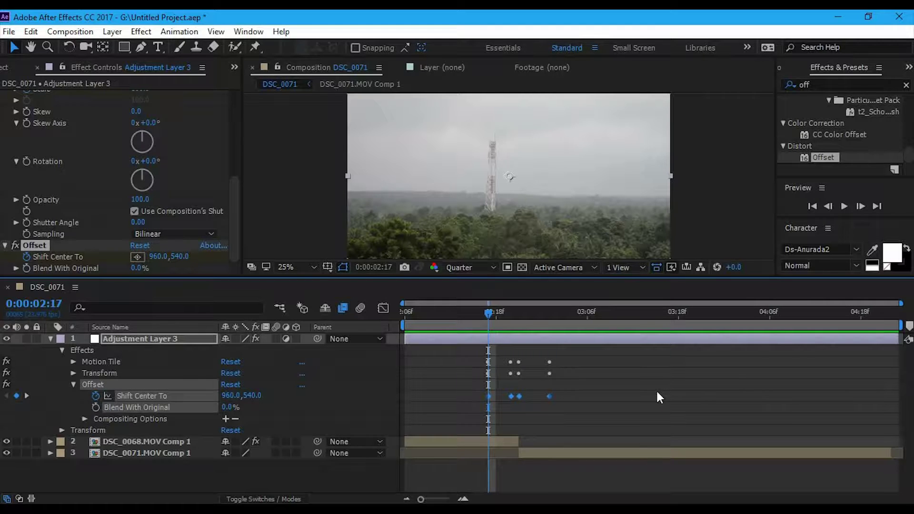
key("F9")
- Check the eased offset at 02:20 and 02:21, then expand the Transform effect's properties
left_click_drag(488, 313, 513, 330)
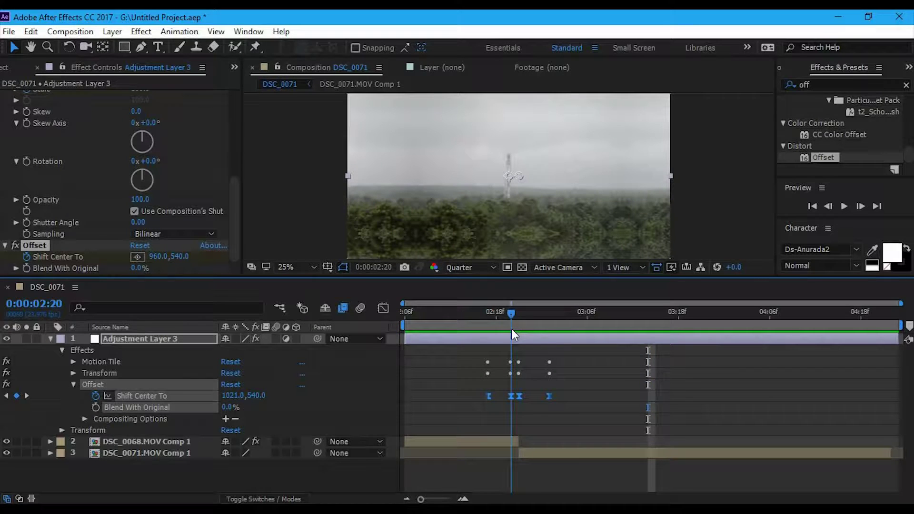
left_click_drag(514, 329, 518, 329)
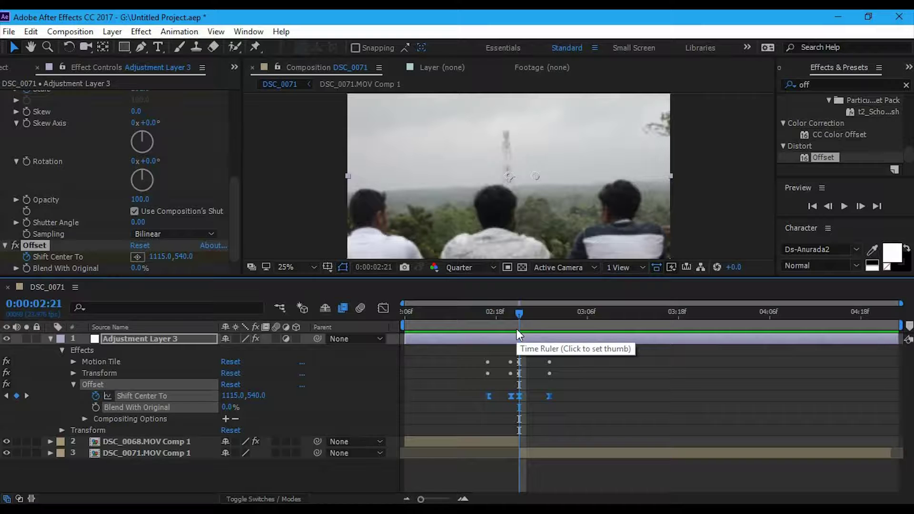
left_click_drag(516, 329, 508, 324)
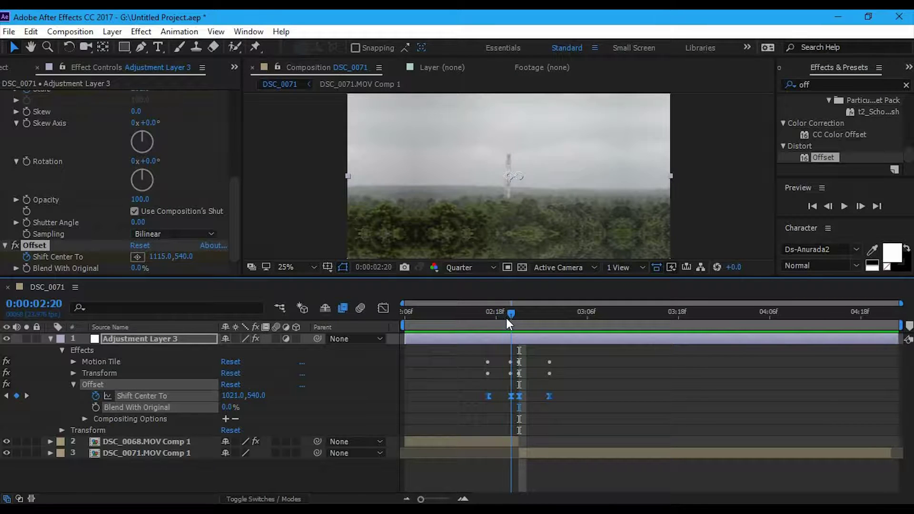
left_click(72, 373)
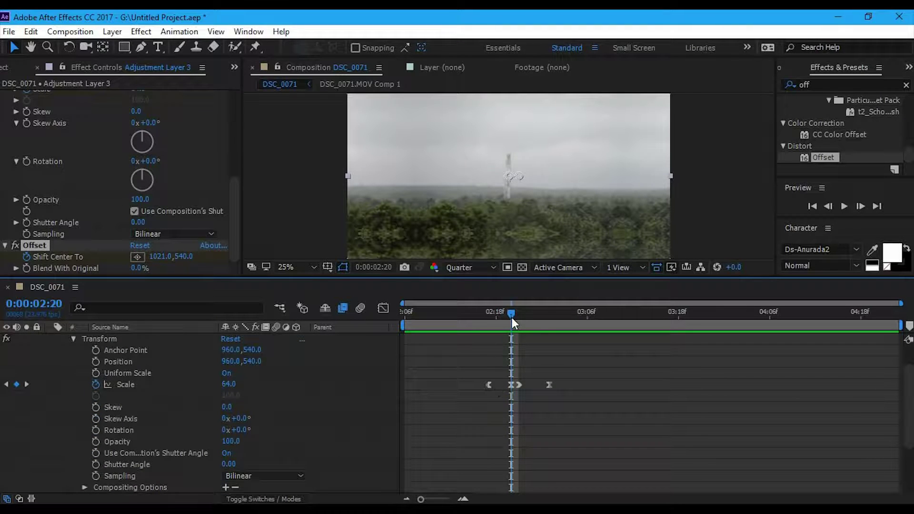
- Drop the Transform Scale keyframe at 02:21 to 185 and review the zoom from 02:14 to 03:00
mouse_move(508, 313)
left_mouse_down()
mouse_move(488, 329)
mouse_move(516, 329)
left_mouse_up()
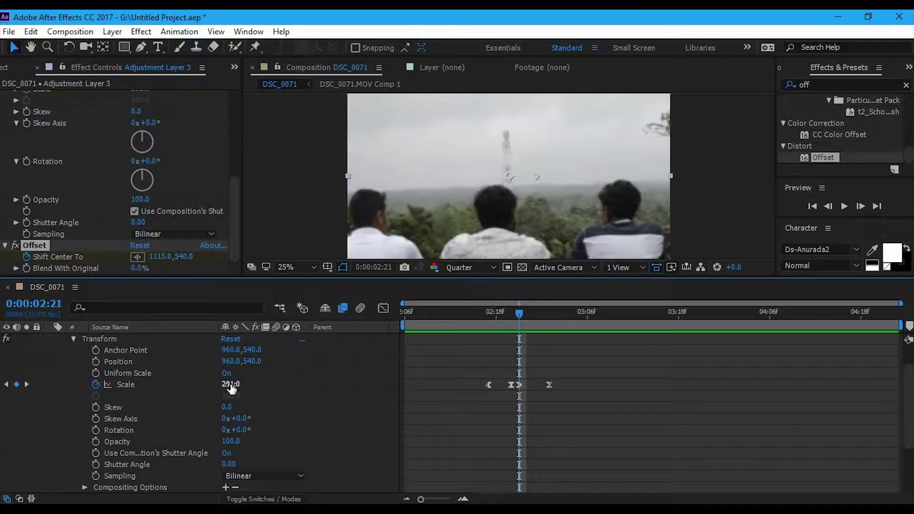
left_click_drag(231, 386, 527, 356)
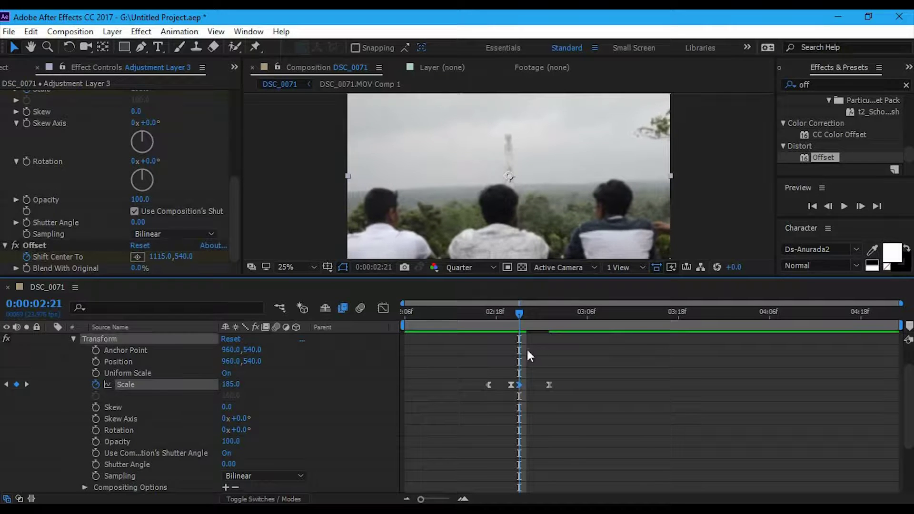
mouse_move(524, 320)
left_mouse_down()
mouse_move(516, 321)
mouse_move(542, 328)
mouse_move(527, 311)
left_mouse_up()
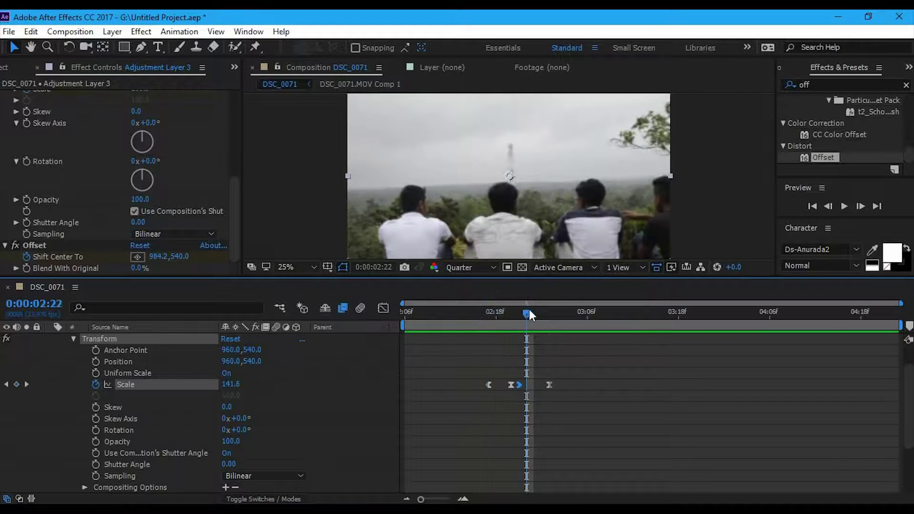
scroll(592, 341, "up", 2)
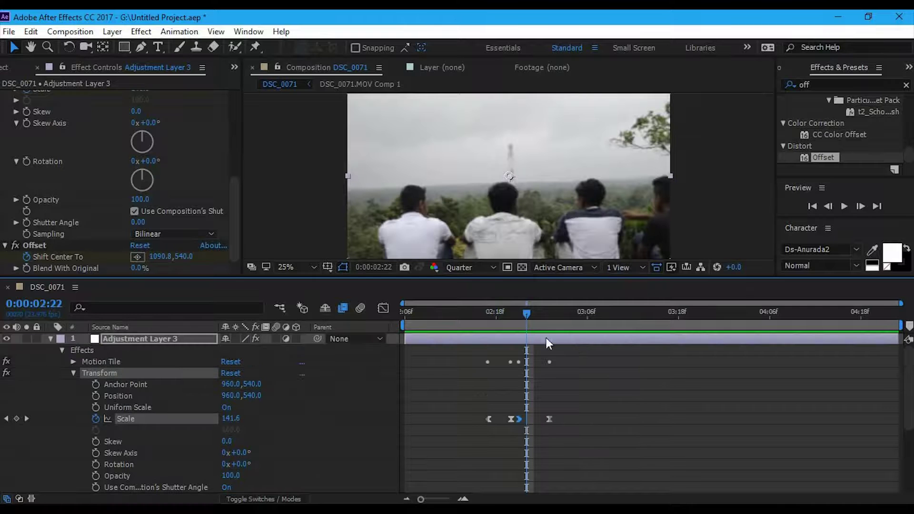
left_click_drag(527, 311, 541, 313)
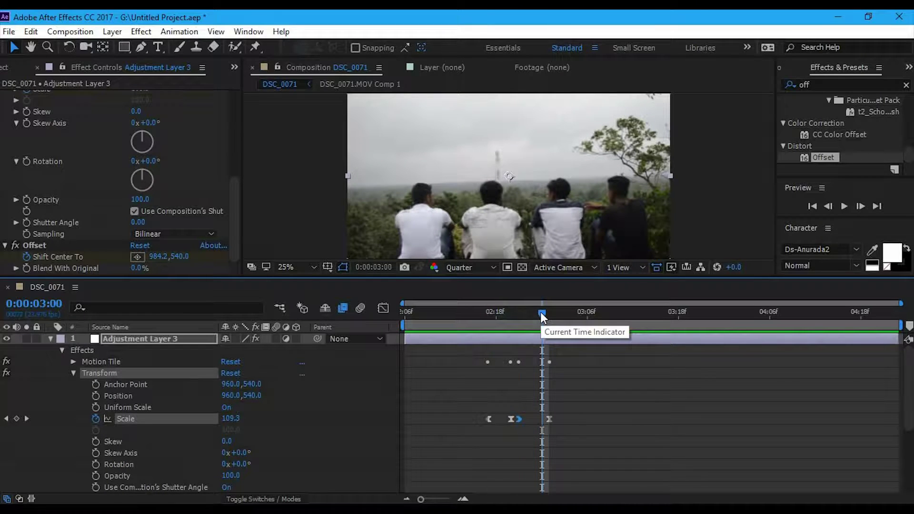
mouse_move(542, 315)
left_mouse_down()
mouse_move(467, 316)
mouse_move(510, 320)
left_mouse_up()
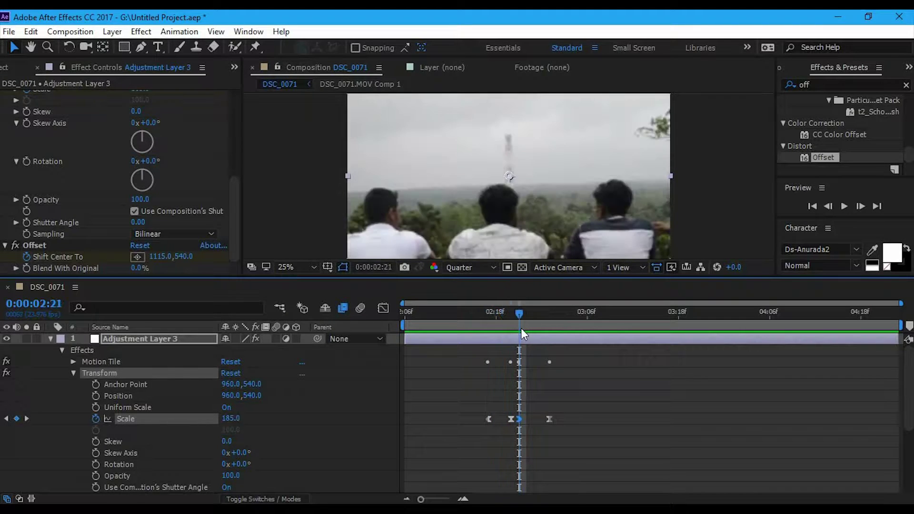
mouse_move(511, 321)
left_mouse_down()
mouse_move(472, 332)
mouse_move(543, 335)
mouse_move(491, 342)
left_mouse_up()
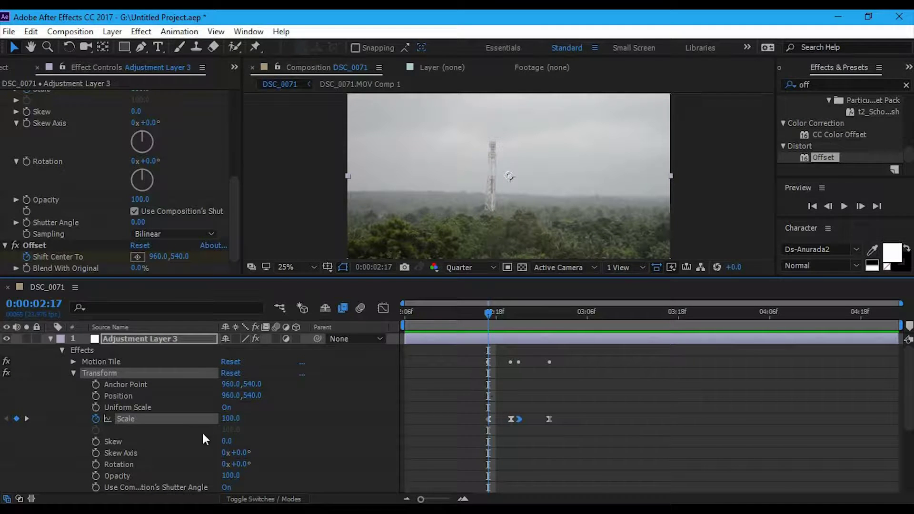
- At 02:17 set Scale to 90, Position X to 1063, and Motion Tile output width to 240
left_click_drag(230, 418, 231, 419)
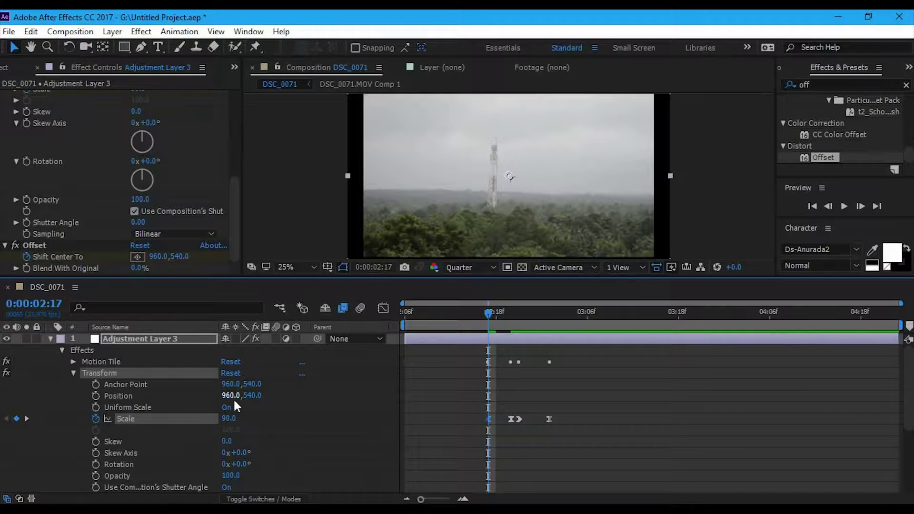
left_click_drag(230, 396, 302, 403)
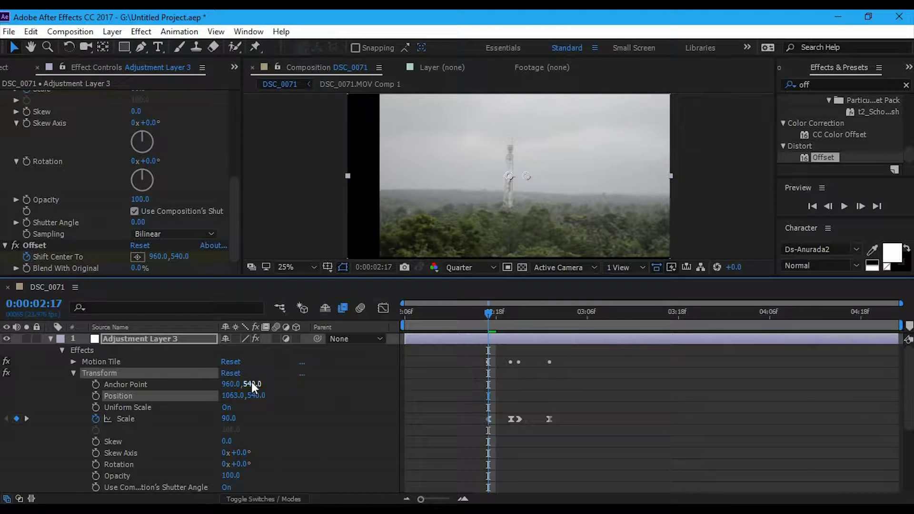
left_click(73, 362)
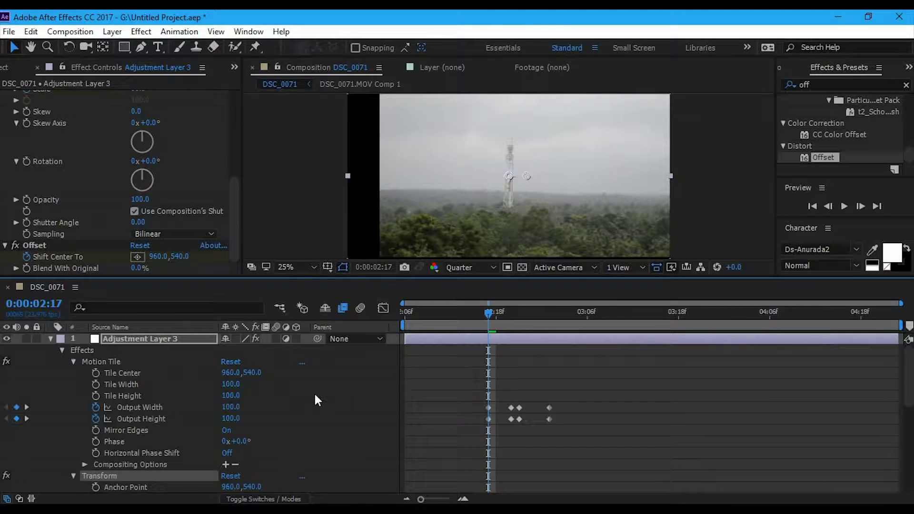
left_click_drag(231, 408, 298, 411)
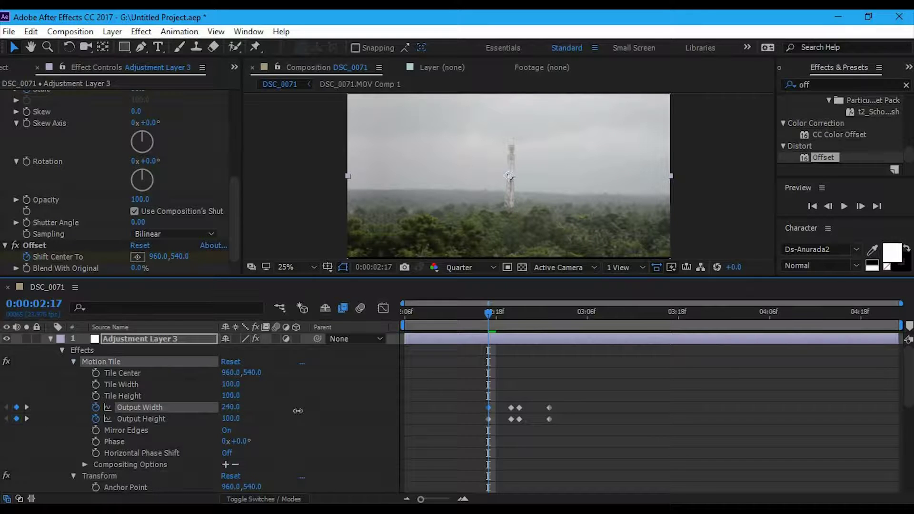
- Preview the transition with the new scale, position and tile width
key("space")
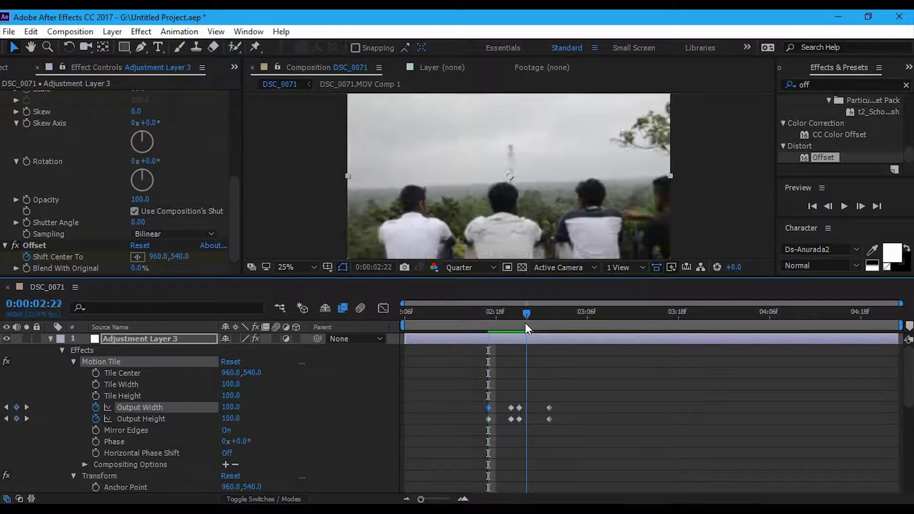
scroll(9, 412, "down", 5)
key("space")
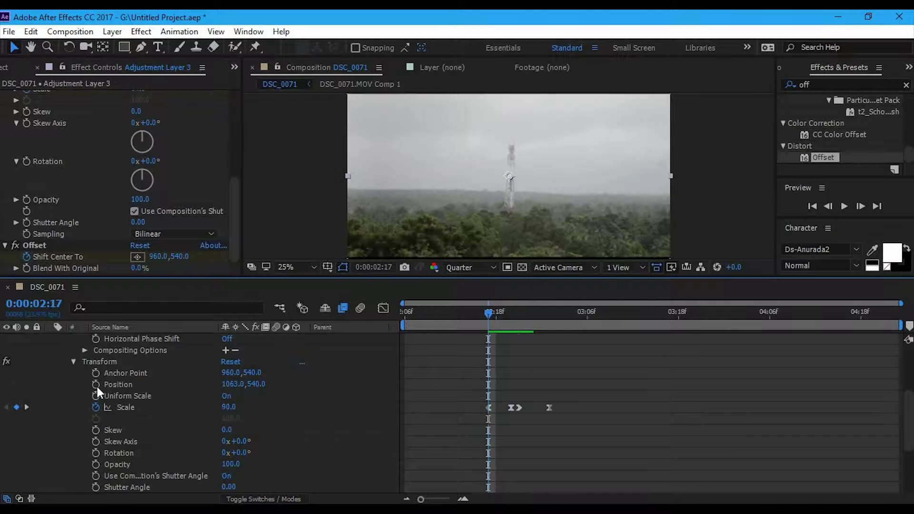
- Keyframe Position at 02:17, then set Position X to 963 at the 02:20 keyframe
left_click(96, 385)
left_click(28, 407)
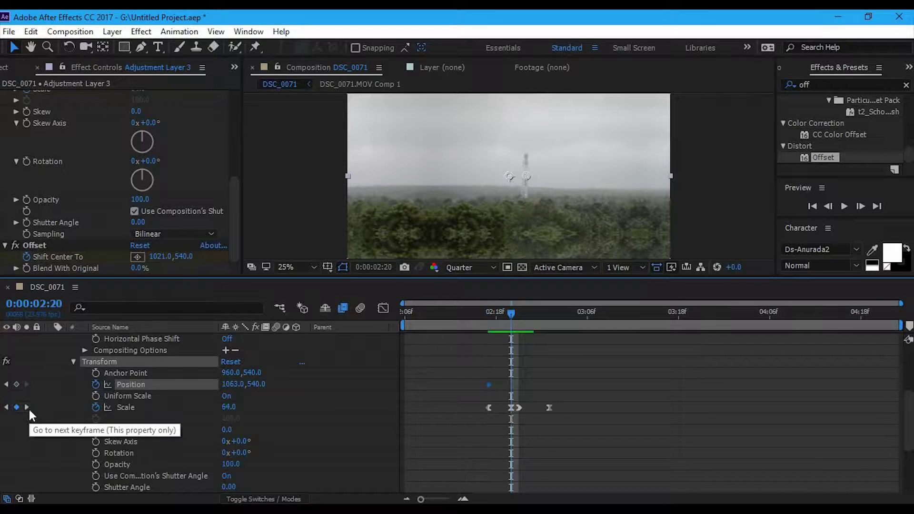
left_click(225, 384)
type("1003")
key("Return")
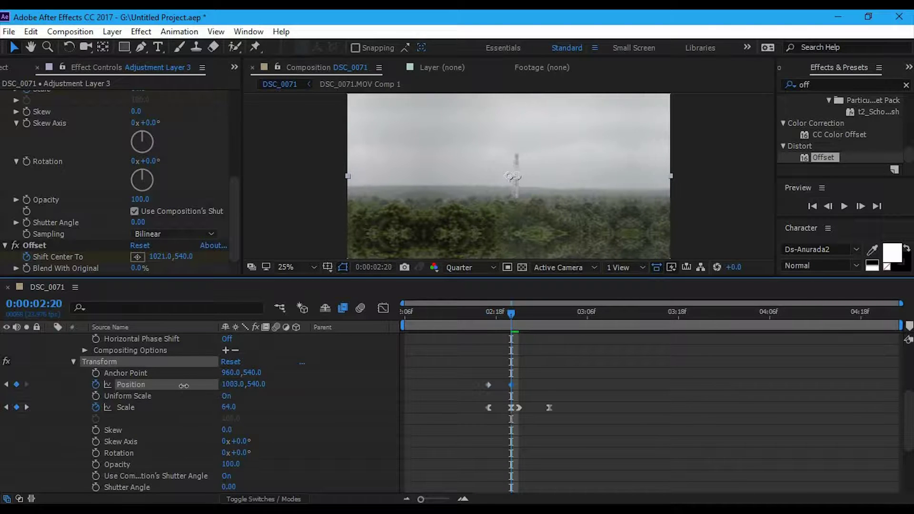
left_click_drag(183, 385, 164, 386)
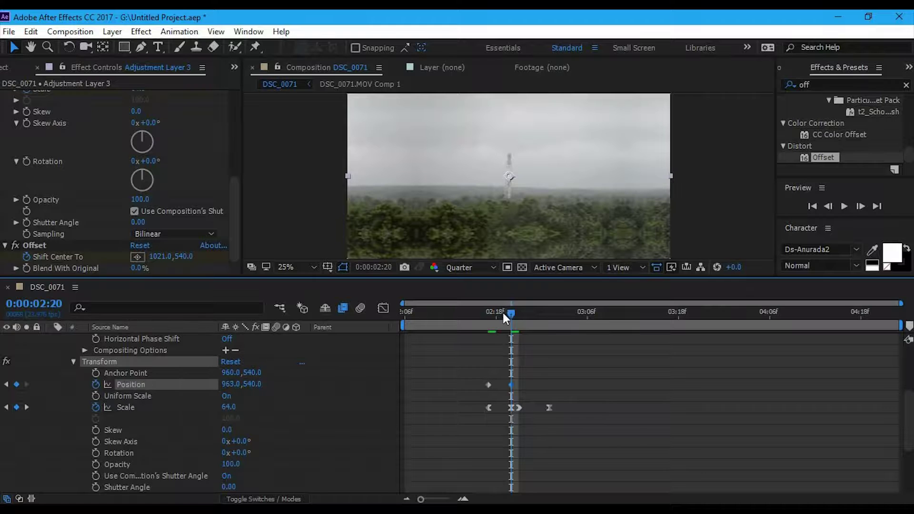
- Review the 02:18–02:20 motion and push Position X to 1116 at 0:00:03:01
mouse_move(503, 313)
left_mouse_down()
mouse_move(482, 318)
mouse_move(516, 319)
mouse_move(484, 328)
left_mouse_up()
mouse_move(497, 322)
left_mouse_down()
mouse_move(547, 326)
mouse_move(531, 333)
mouse_move(545, 326)
mouse_move(513, 331)
mouse_move(527, 313)
mouse_move(550, 313)
left_mouse_up()
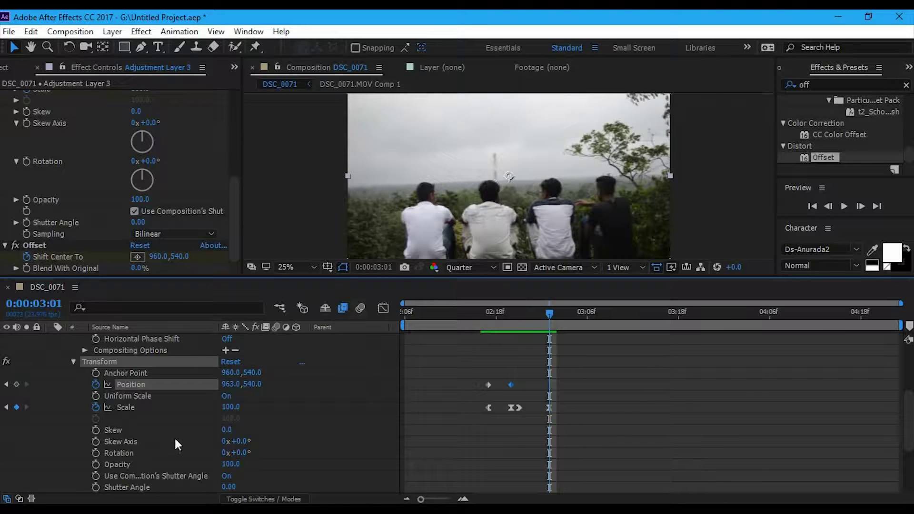
left_click_drag(229, 384, 342, 398)
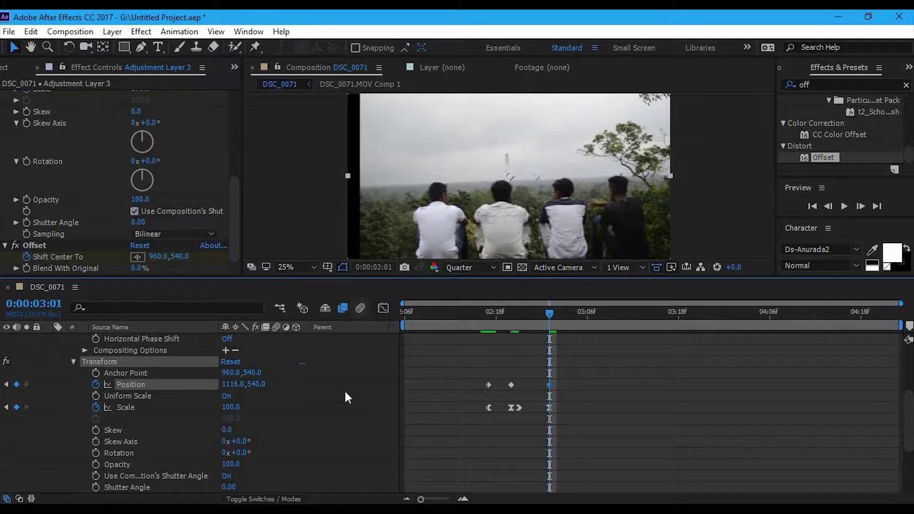
scroll(344, 390, "up", 3)
scroll(344, 389, "up", 3)
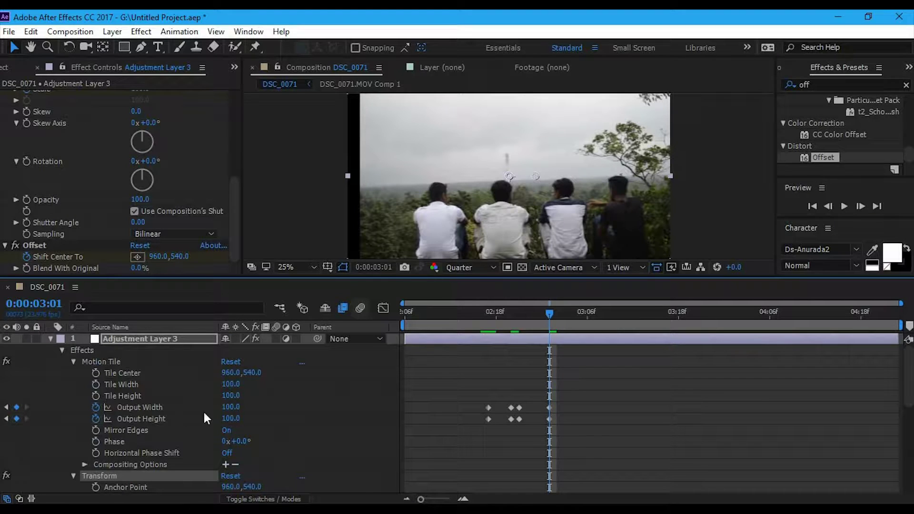
- Set Motion Tile output width to 178 at 03:01 and preview the transition
left_click(231, 407)
type("178")
key("Return")
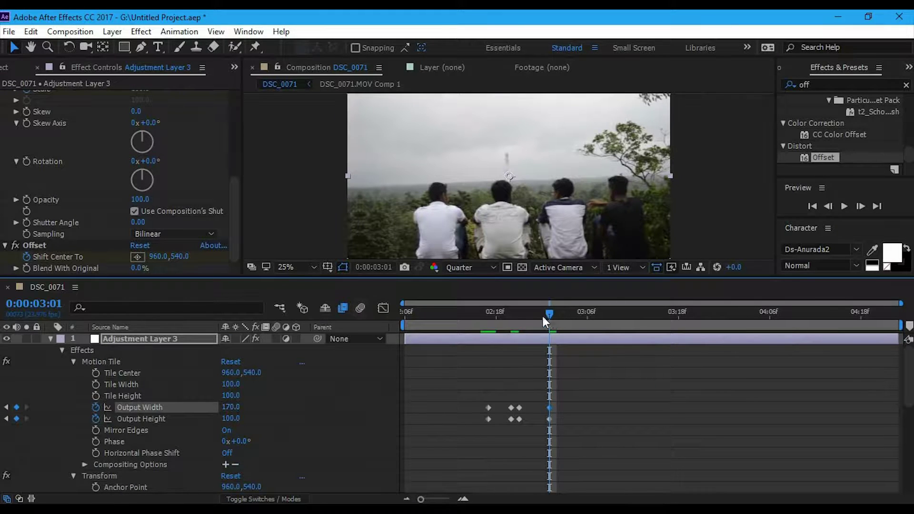
scroll(543, 322, "down", 5)
left_click_drag(543, 321, 414, 323)
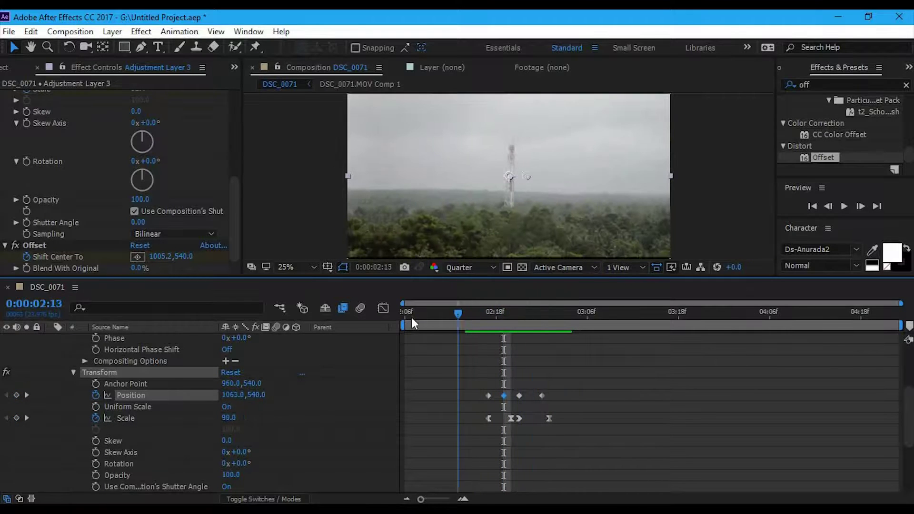
key("space")
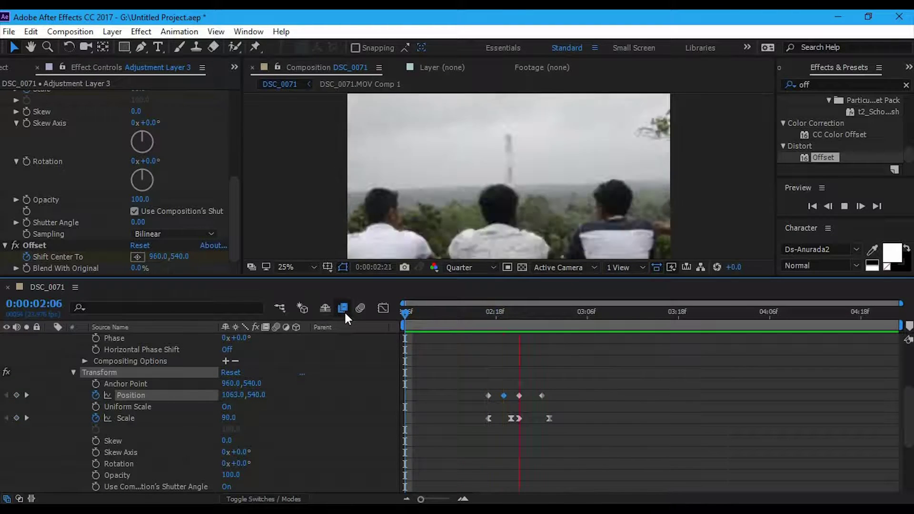
key("space")
- Delete an extra in-between Position keyframe and check the frames after it
left_click_drag(479, 313, 494, 320)
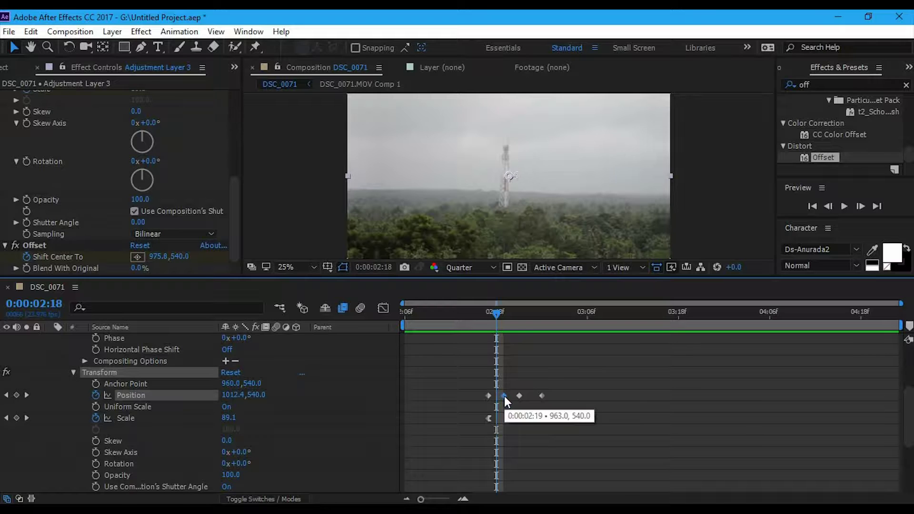
key("Delete")
left_click_drag(507, 314, 519, 316)
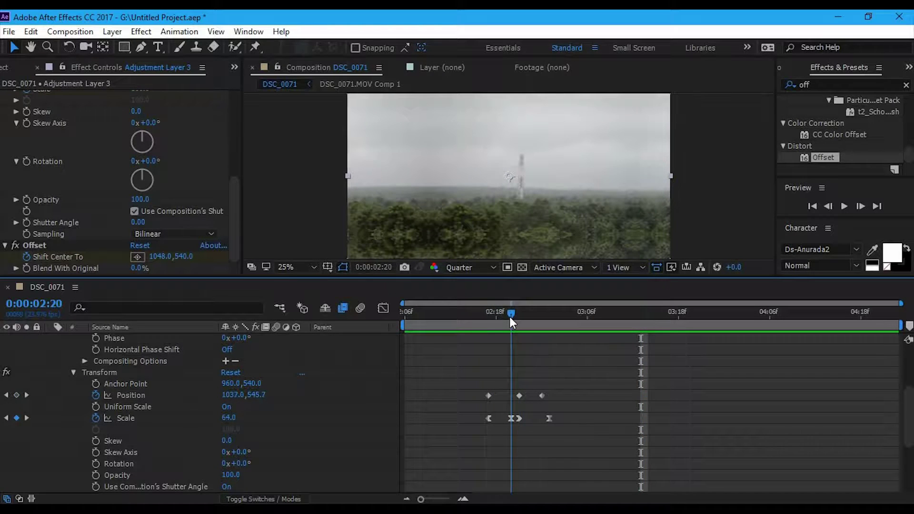
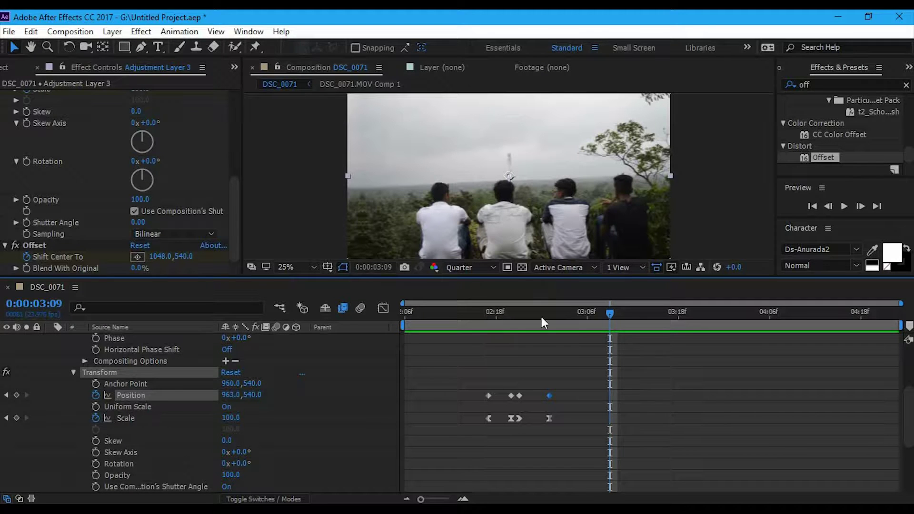
- Apply Easy Ease (F9) to all four Position keyframes of Adjustment Layer 3's Transform effect
left_click_drag(541, 317, 504, 315)
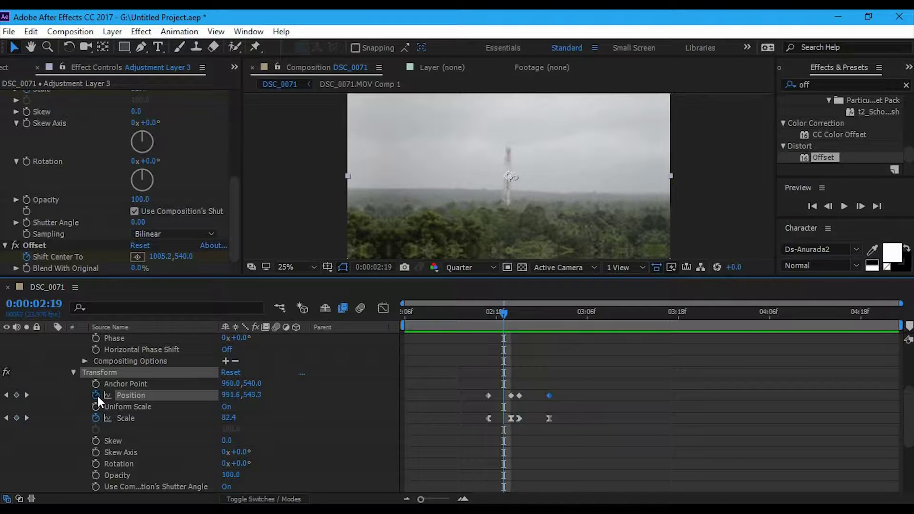
mouse_move(507, 320)
left_mouse_down()
mouse_move(520, 319)
mouse_move(497, 318)
left_mouse_up()
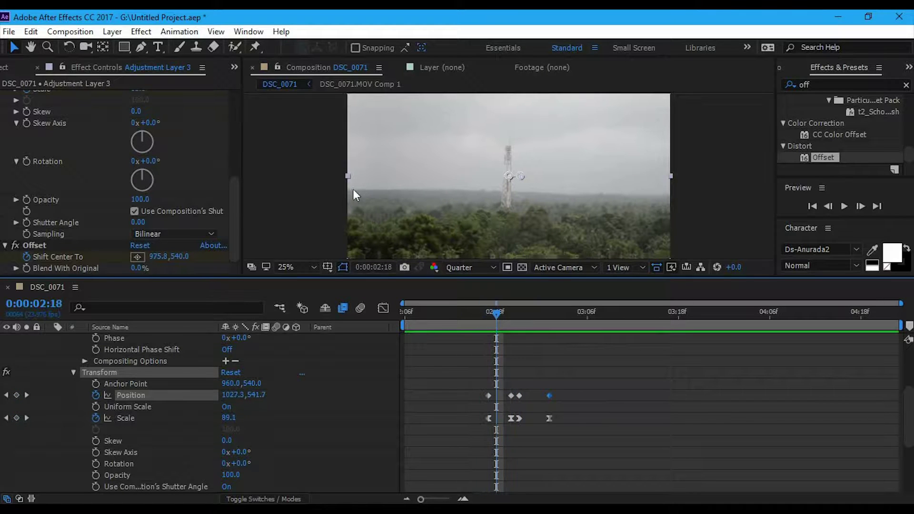
scroll(290, 367, "up", 5)
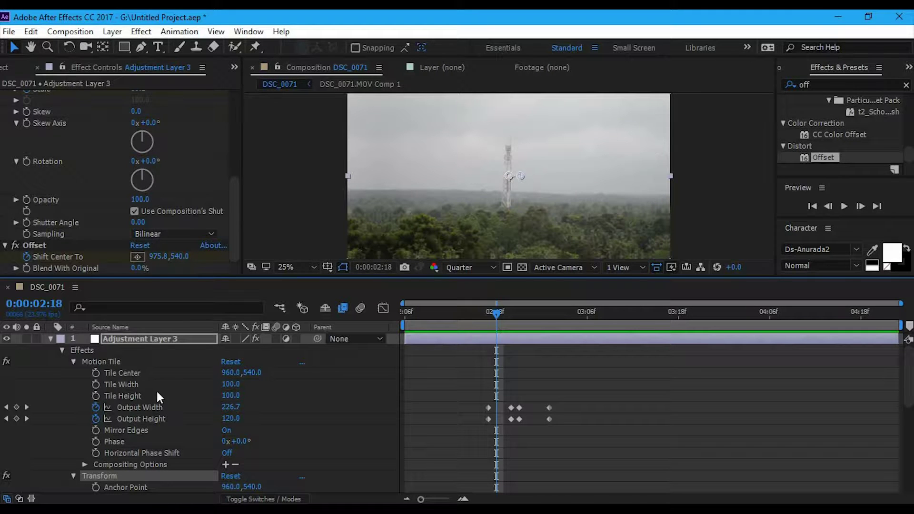
scroll(158, 394, "down", 3)
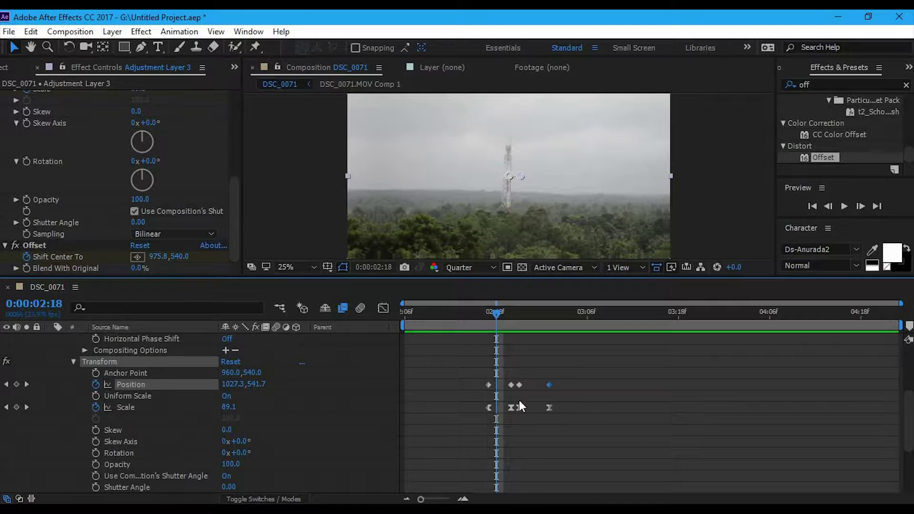
left_click_drag(650, 375, 452, 391)
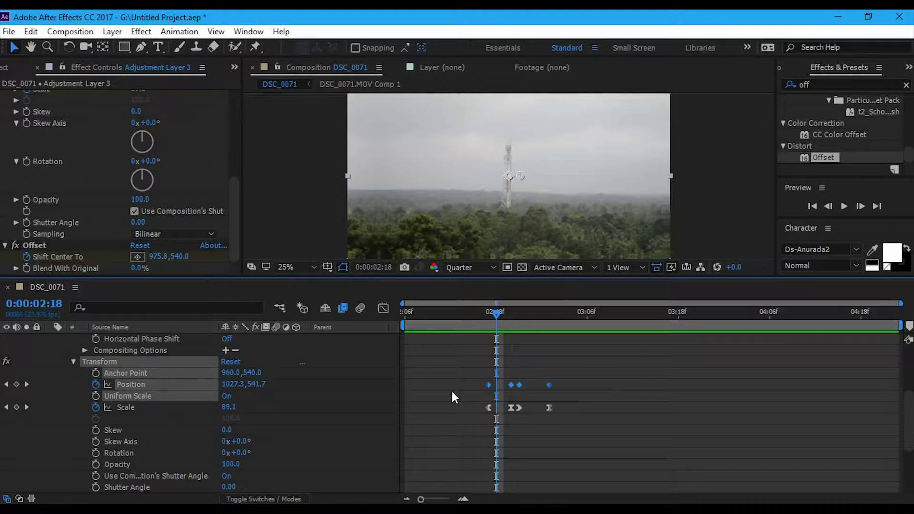
key("F9")
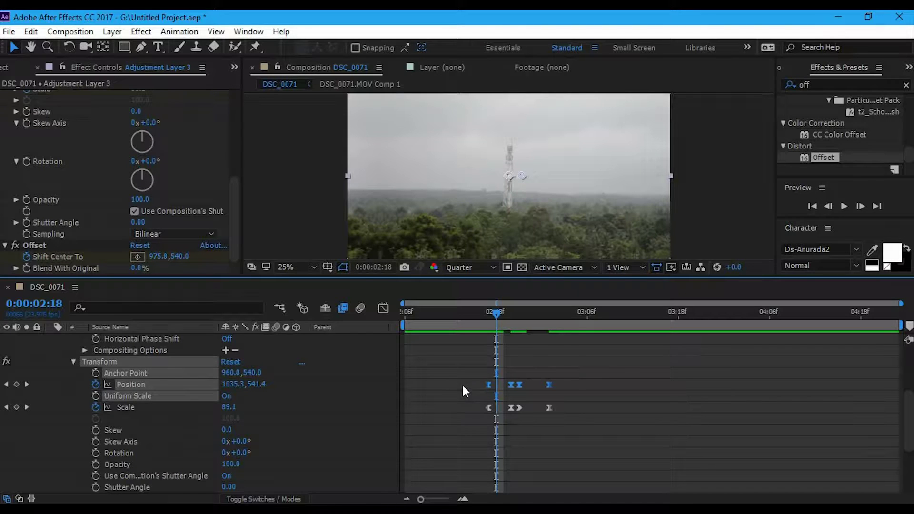
left_click_drag(474, 319, 362, 316)
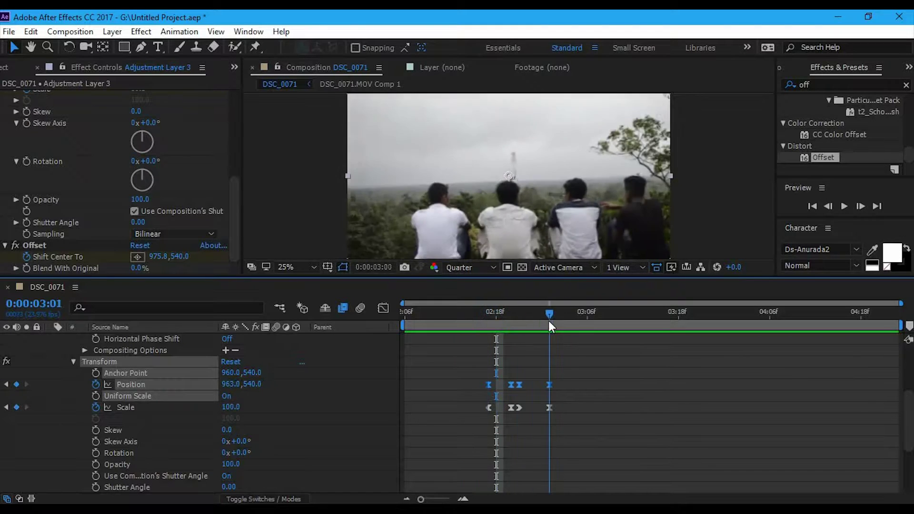
- Preview the eased zoom transition twice, then collapse the Motion Tile effect properties
key("space")
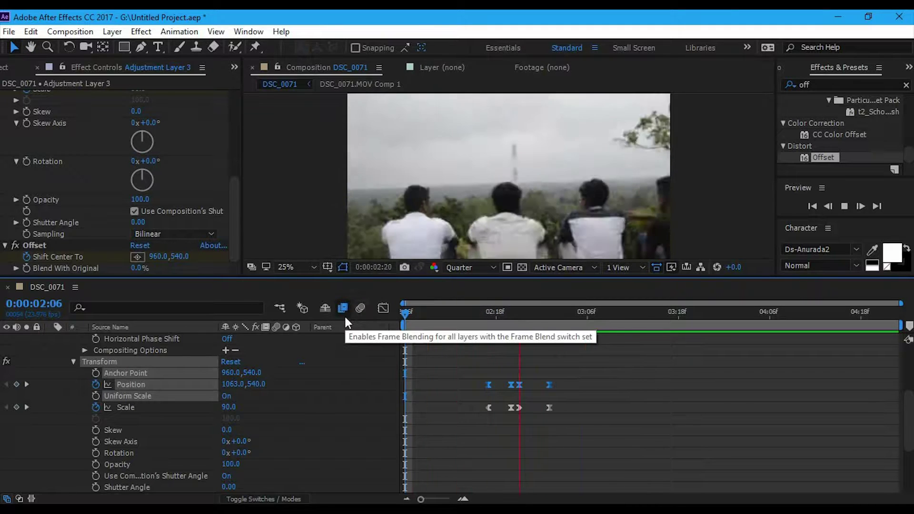
key("space")
scroll(433, 358, "up", 5)
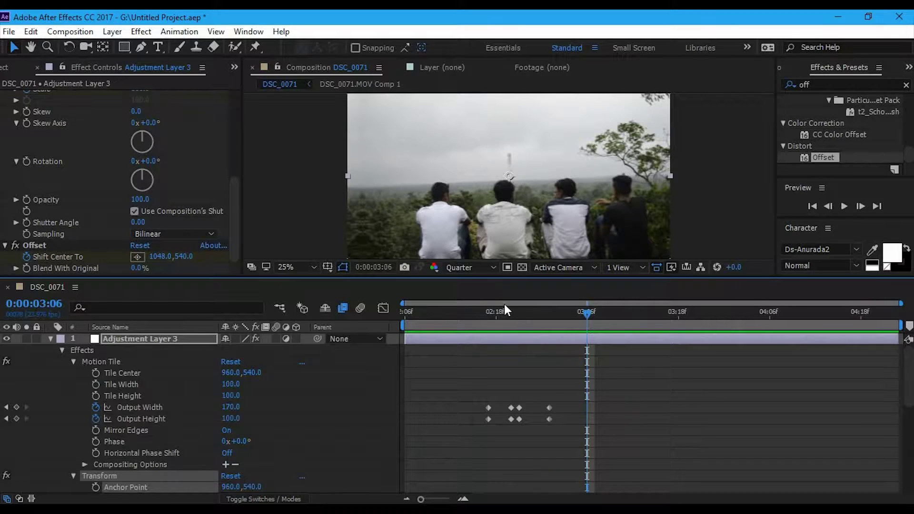
key("space")
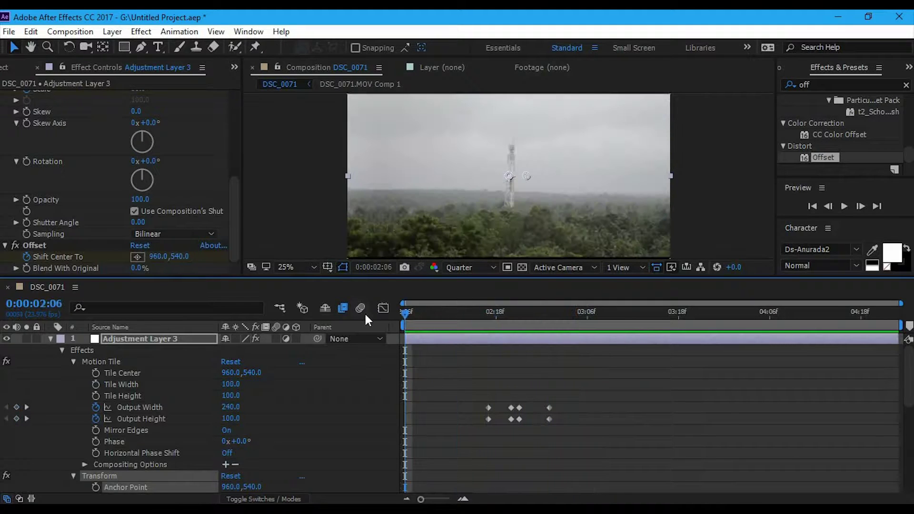
key("space")
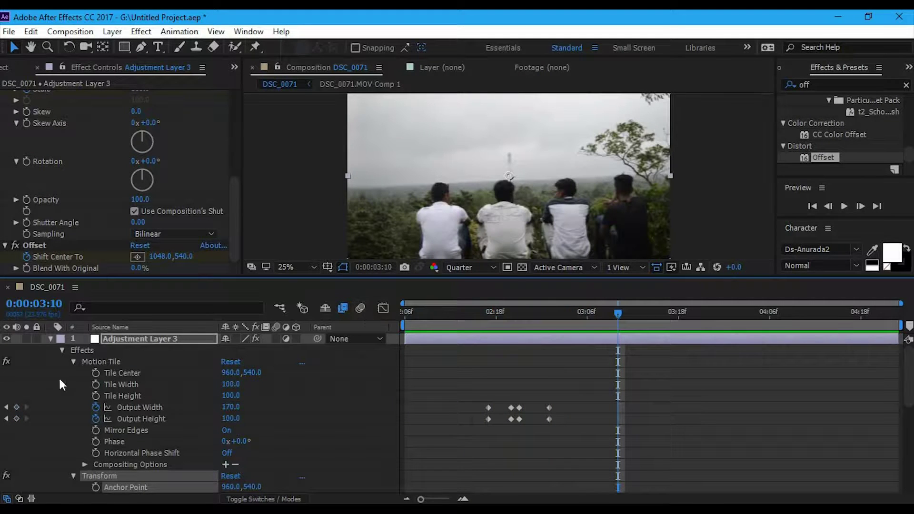
left_click(73, 362)
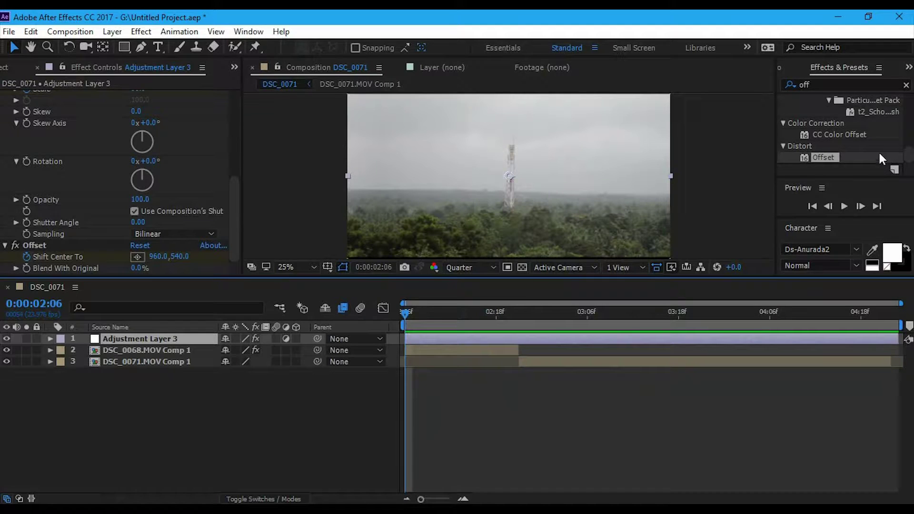
- Search Effects & Presets for 'moti' and apply CC Force Motion Blur to Adjustment Layer 3
left_click(861, 83)
key("BackSpace")
type("moti")
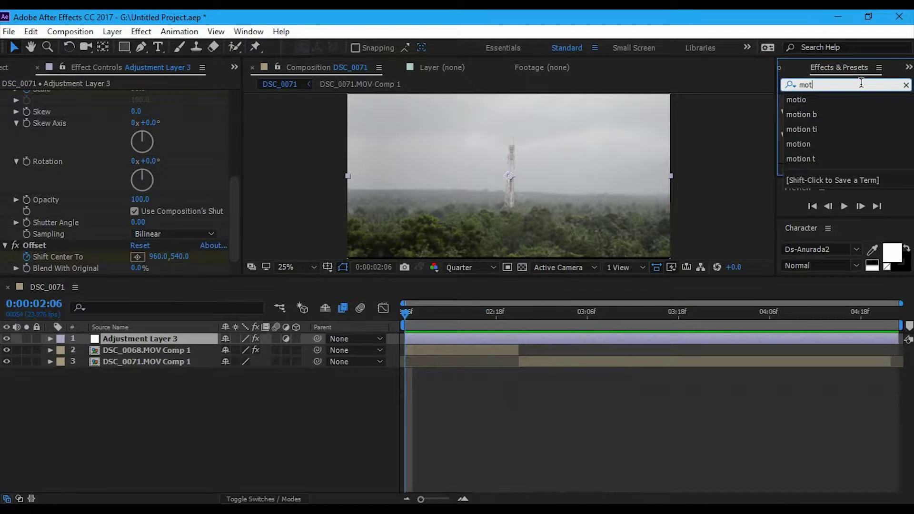
left_click(746, 99)
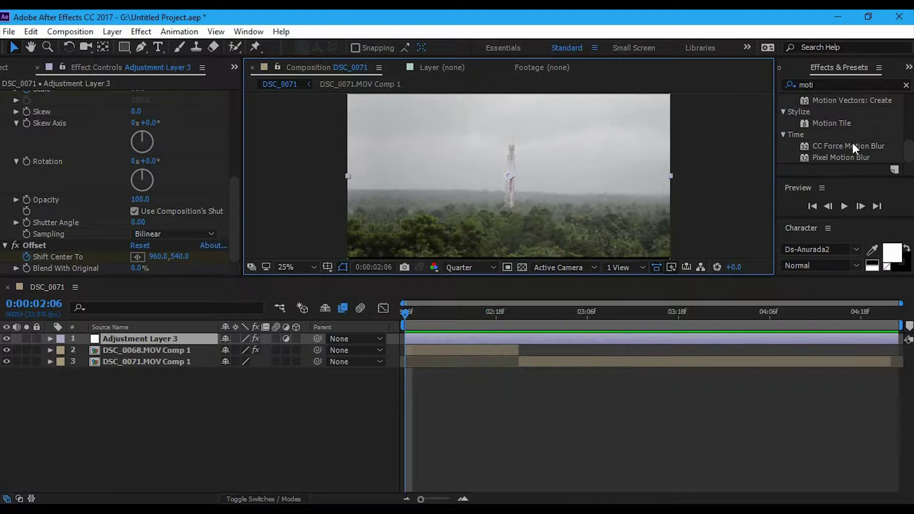
left_click(823, 148)
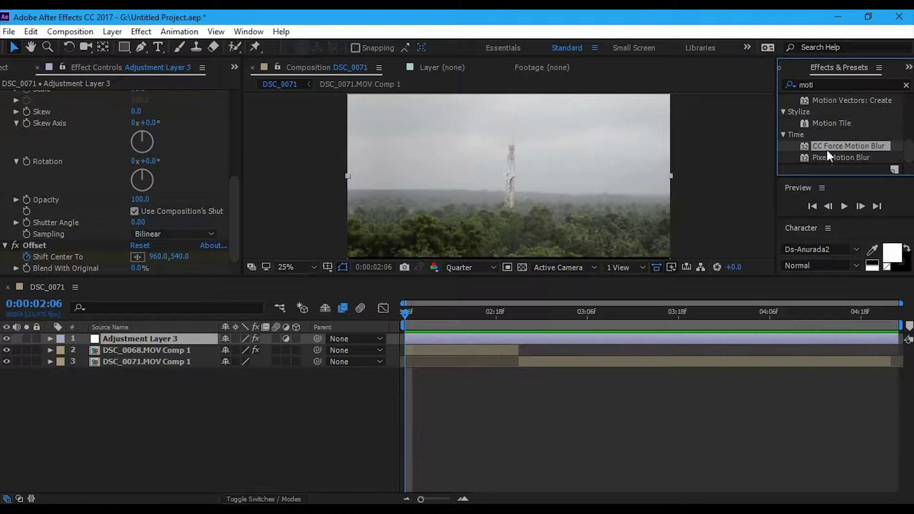
left_click_drag(830, 147, 142, 337)
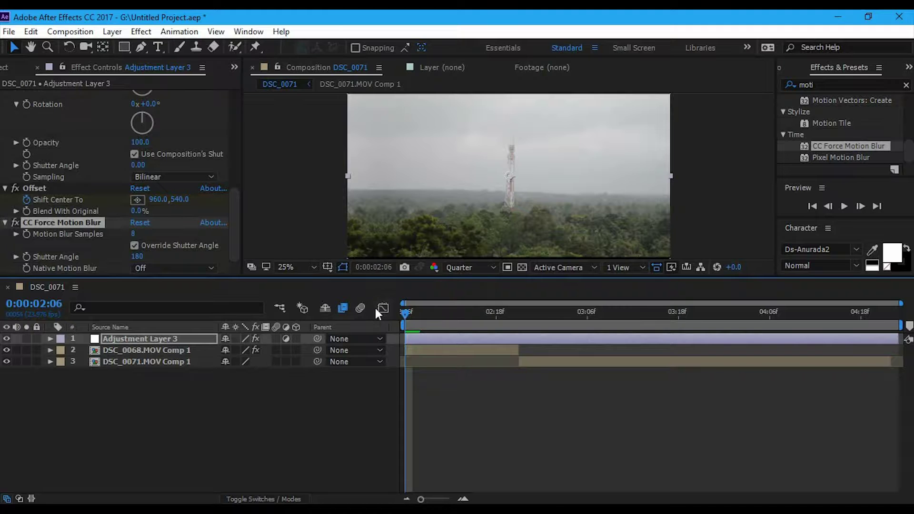
- Preview the motion-blurred transition and bring the playhead back toward its start
key("space")
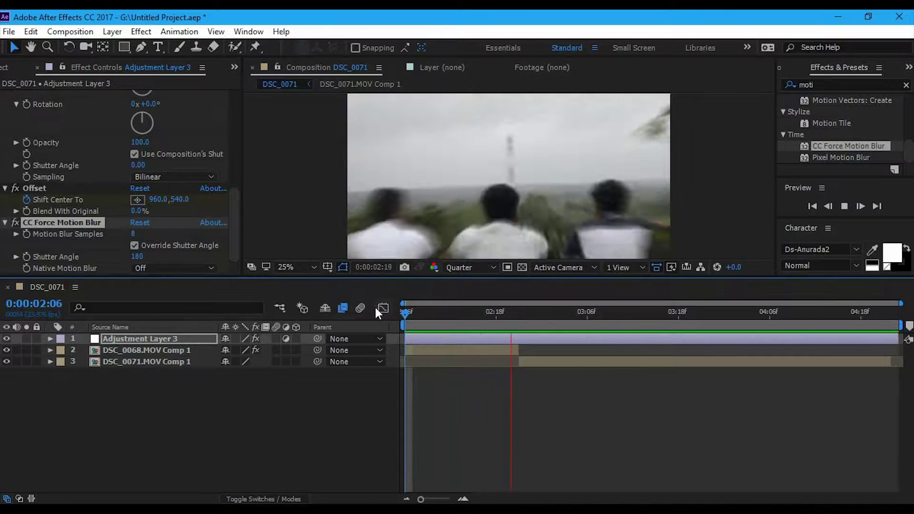
key("space")
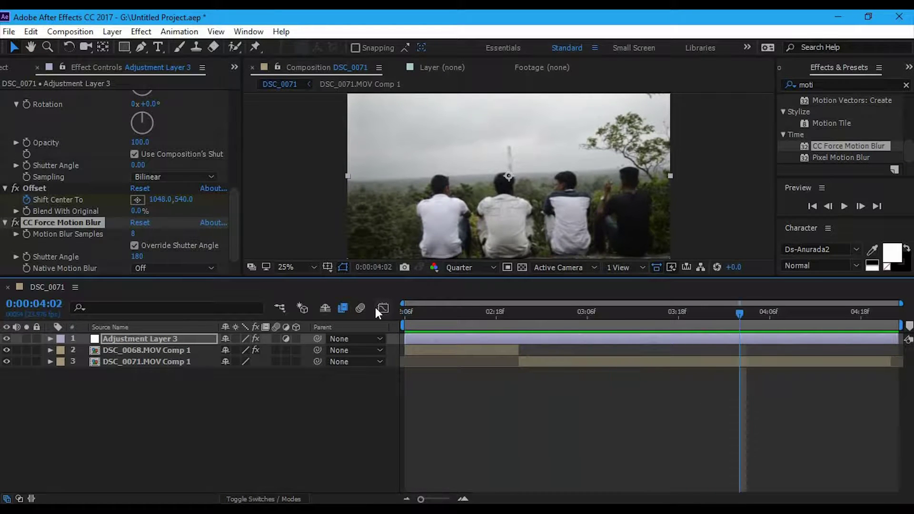
left_click_drag(466, 312, 336, 321)
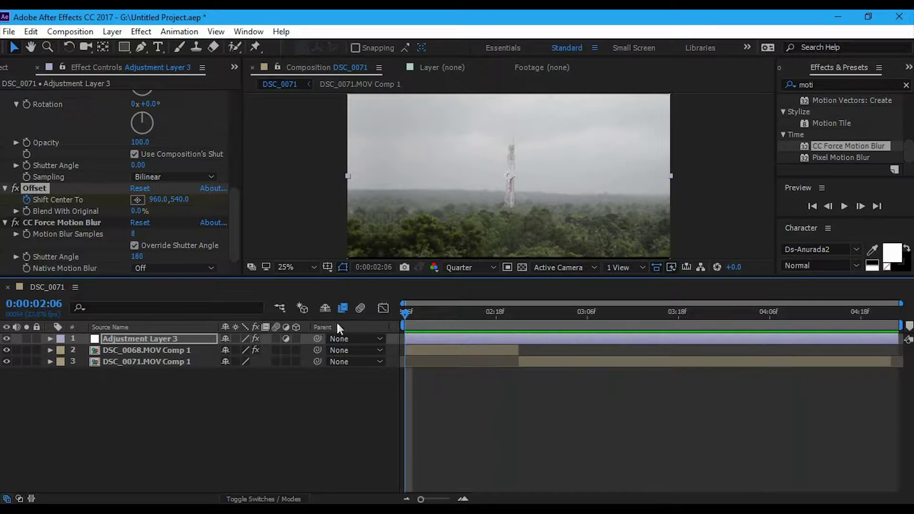
scroll(7, 119, "up", 3)
scroll(6, 113, "up", 5)
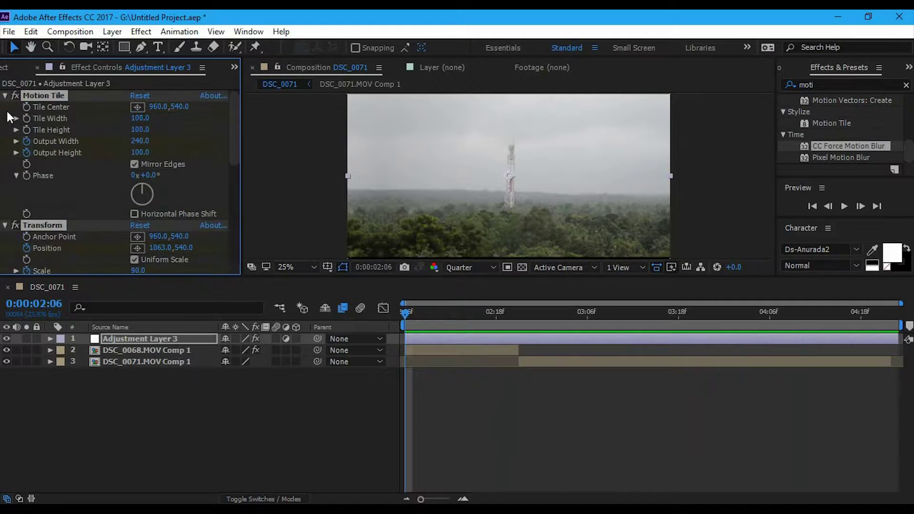
scroll(6, 116, "down", 5)
scroll(5, 115, "up", 5)
- Collapse the Motion Tile, Transform and CC Force Motion Blur controls and deselect the layer
left_click(5, 96)
left_click(5, 107)
left_click(5, 129)
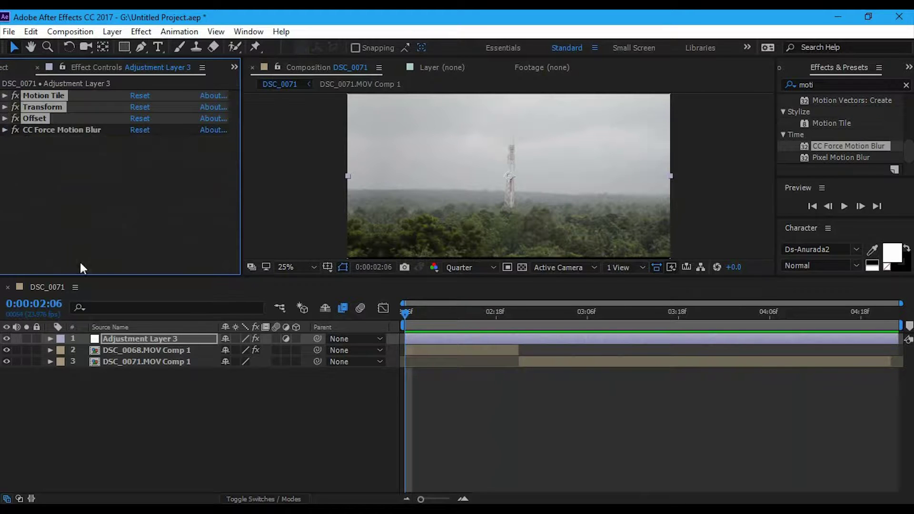
left_click(82, 378)
left_click(136, 338)
key("Delete")
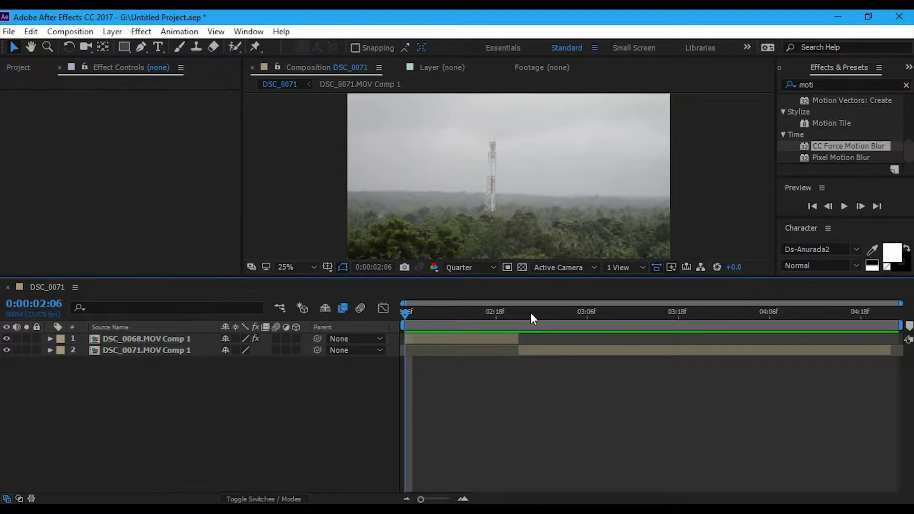
left_click_drag(519, 314, 498, 318)
right_click(180, 277)
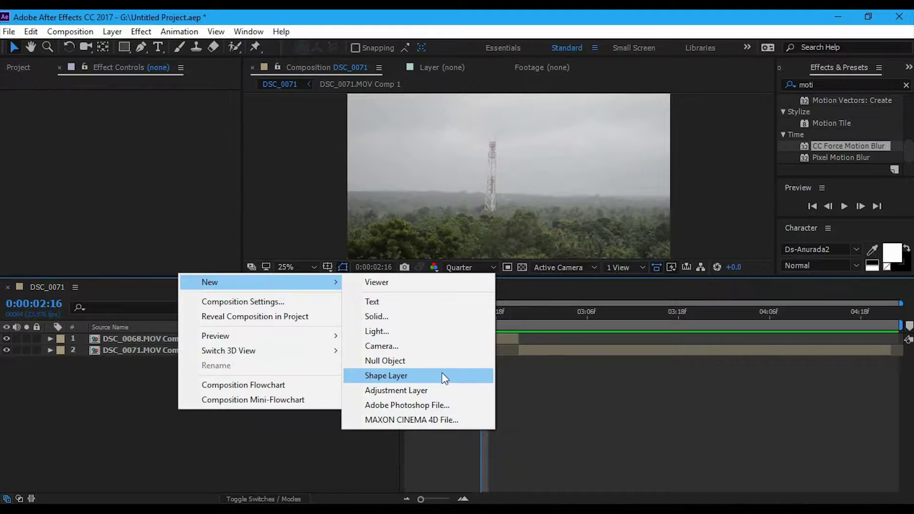
left_click(425, 386)
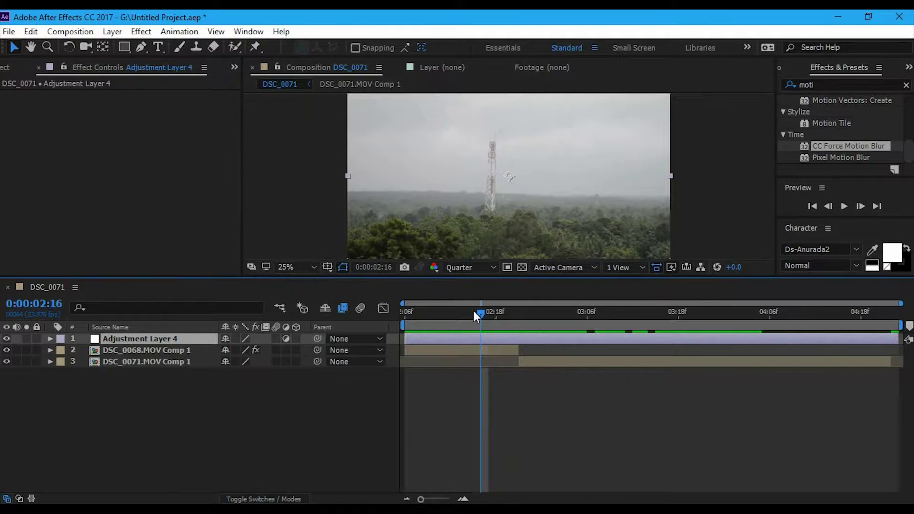
mouse_move(473, 310)
left_mouse_down()
mouse_move(464, 322)
mouse_move(496, 315)
left_mouse_up()
left_click(503, 356)
left_click(907, 85)
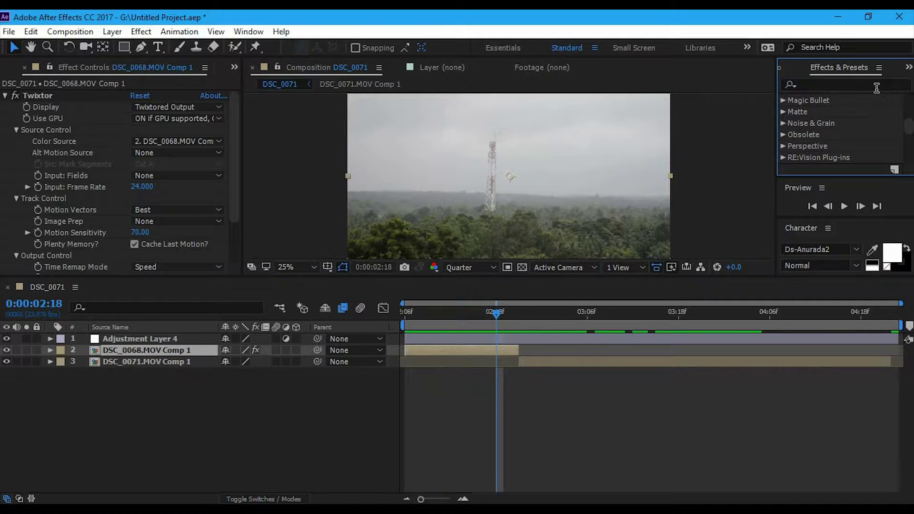
mouse_move(143, 510)
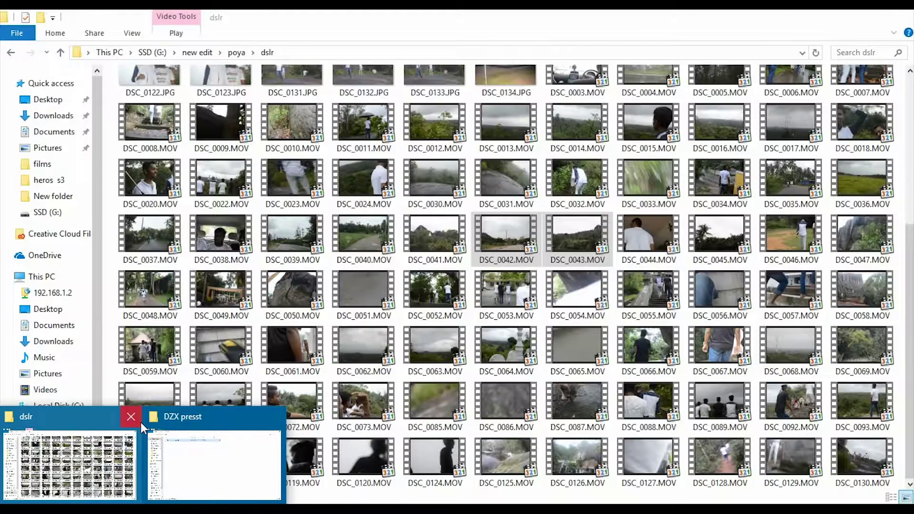
- Copy Dzx zoom out preset.ffx from the DZX presst folder
left_click(140, 422)
left_click(143, 457)
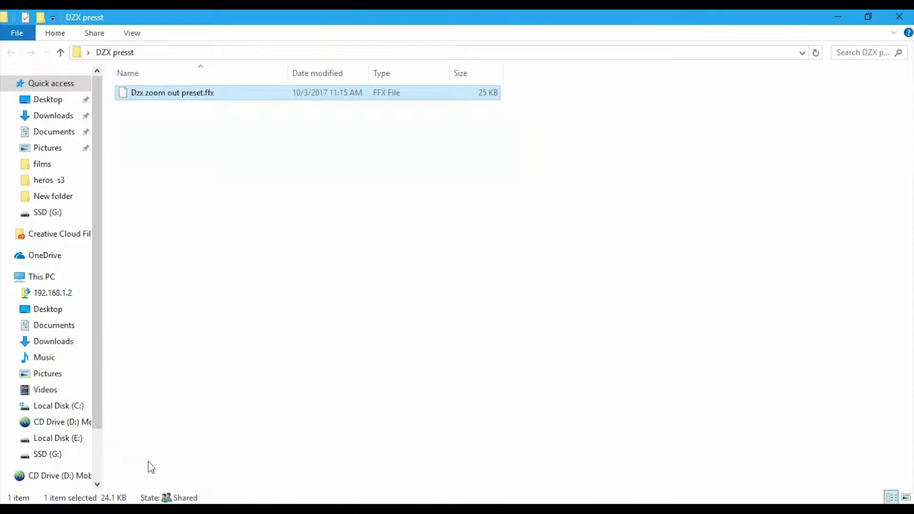
left_click(176, 122)
left_click(181, 98)
right_click(181, 98)
left_click(215, 344)
- Paste it into Adobe After Effects CC 2017\Support Files\Presets, dismissing the replace prompt
left_click(84, 406)
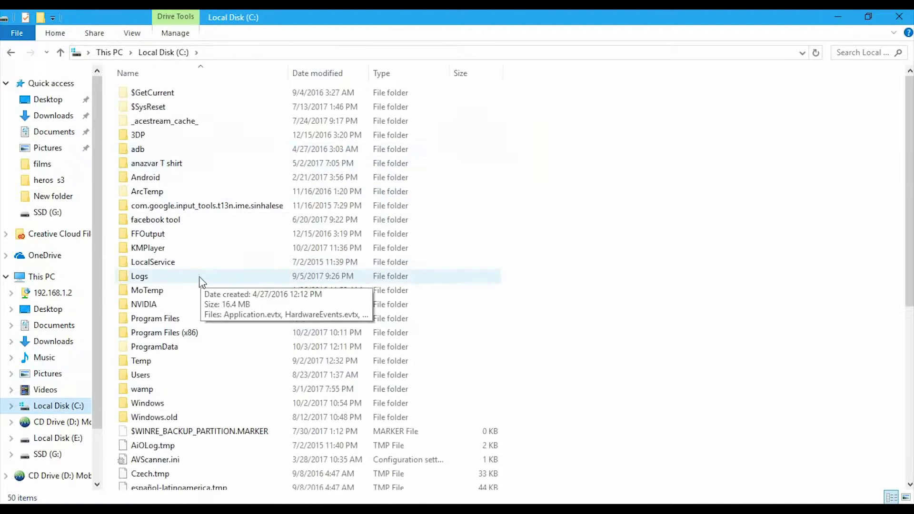
double_click(173, 322)
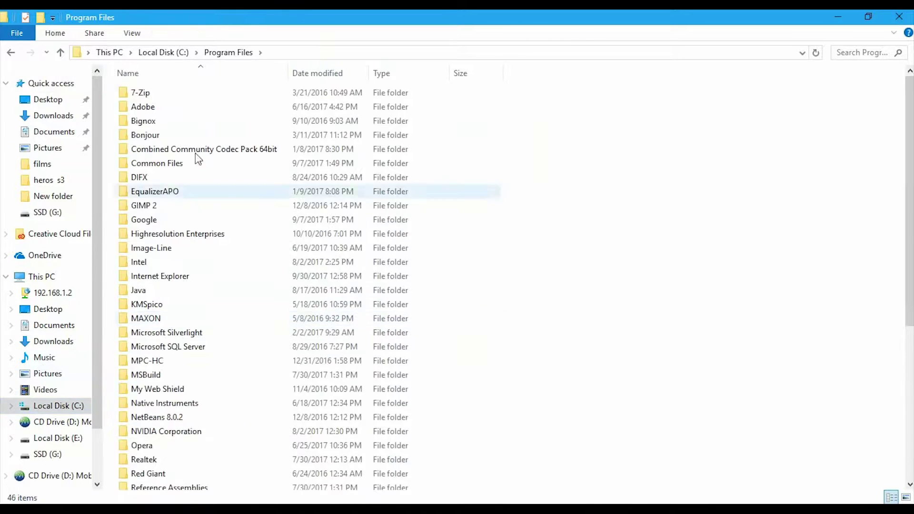
double_click(185, 106)
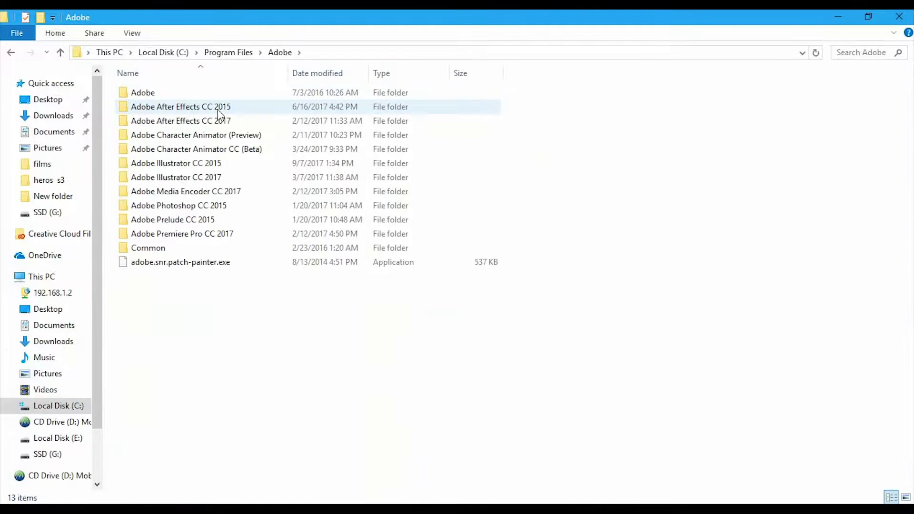
left_click(150, 123)
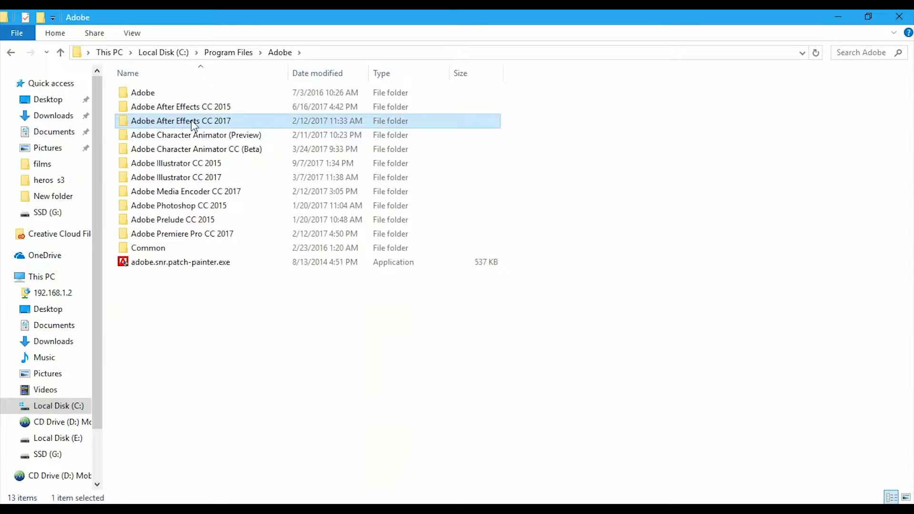
double_click(180, 122)
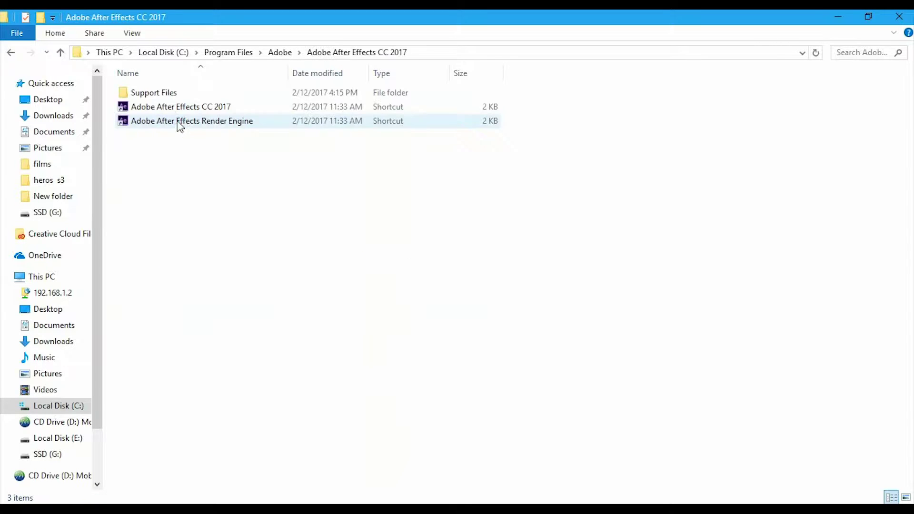
double_click(181, 98)
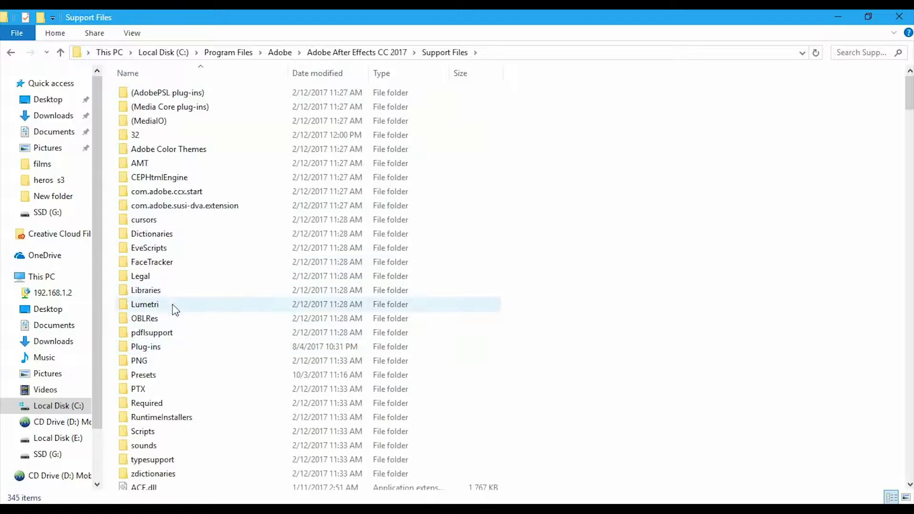
scroll(173, 384, "down", 1)
double_click(179, 315)
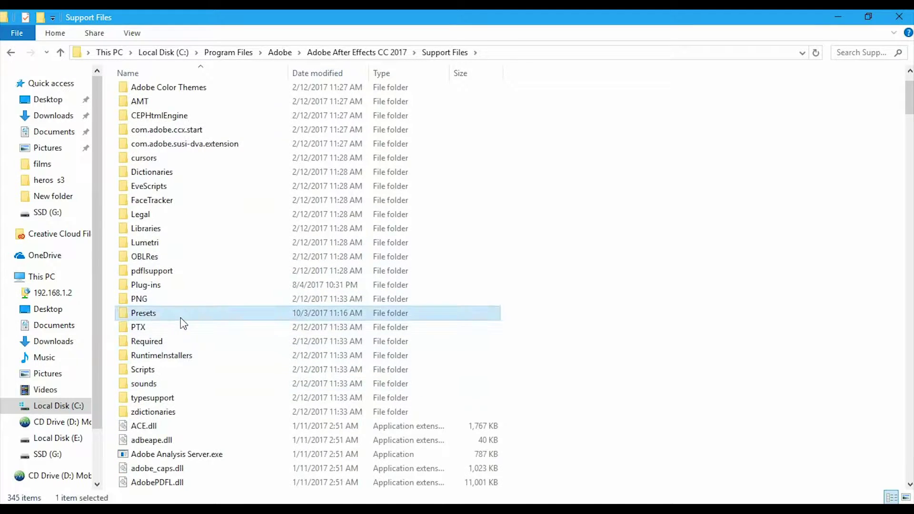
right_click(197, 361)
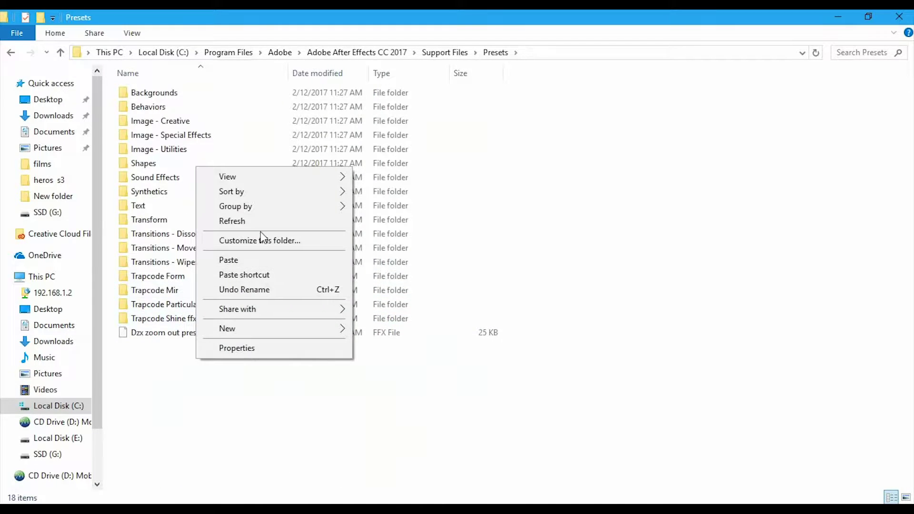
left_click(256, 261)
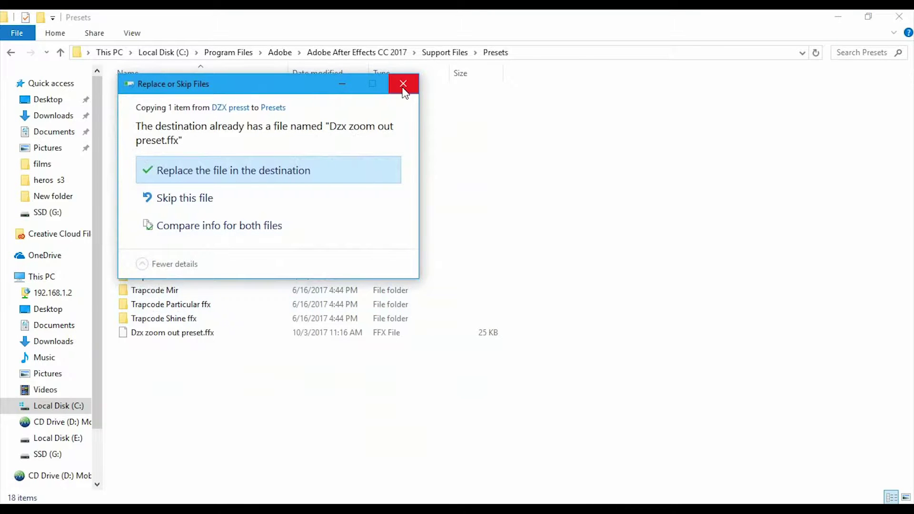
left_click(404, 89)
left_click(174, 335)
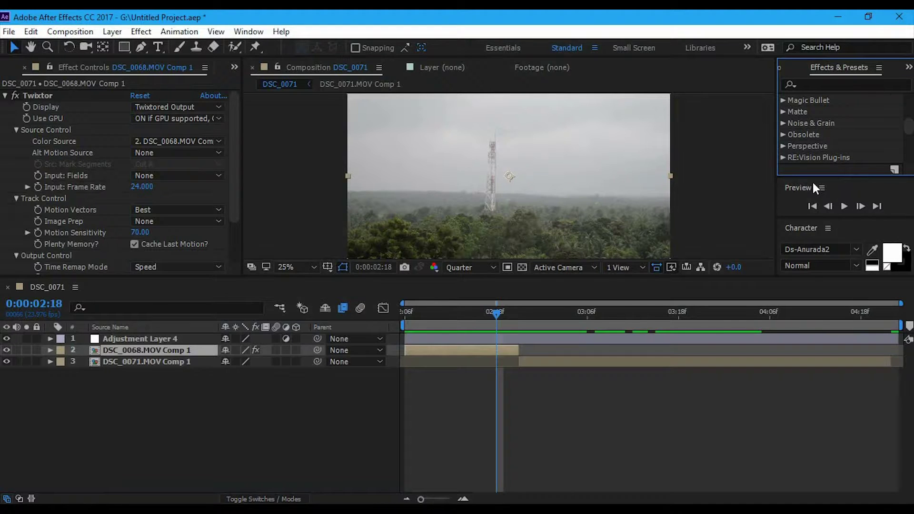
- Find the Dzx zoom out preset via 'dz', apply it to Adjustment Layer 4, and preview to 2:18
left_click(850, 85)
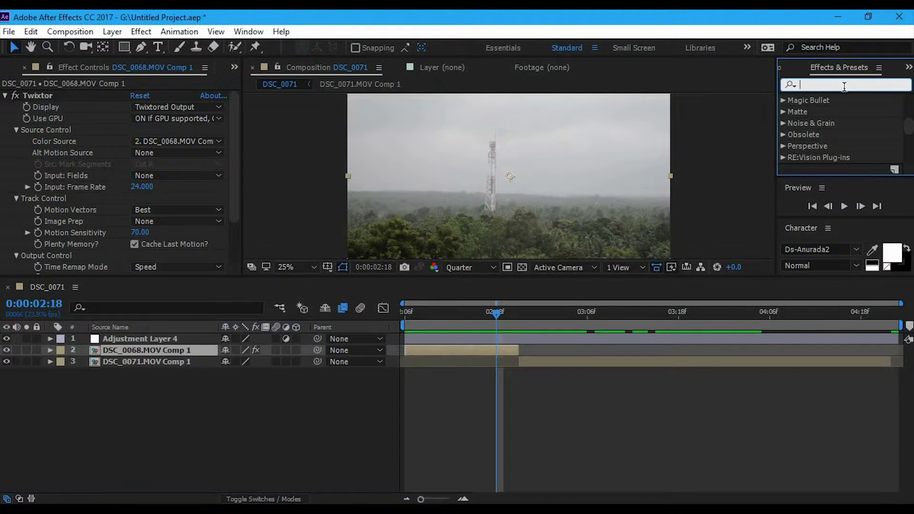
type("dz")
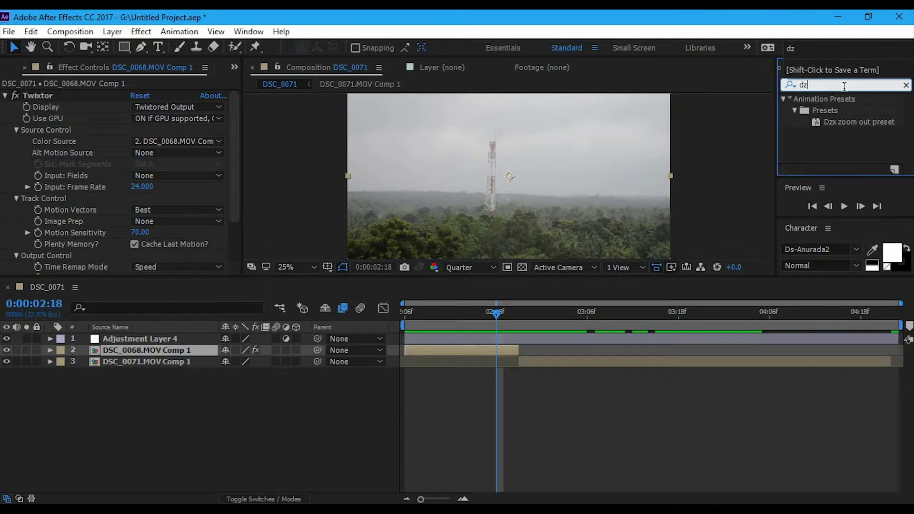
left_click_drag(839, 124, 828, 135)
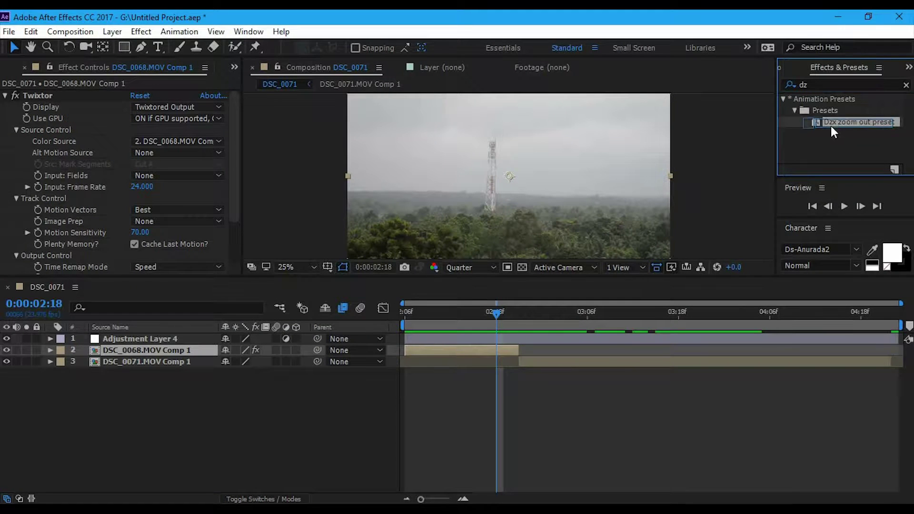
left_click_drag(121, 304, 169, 341)
key("space")
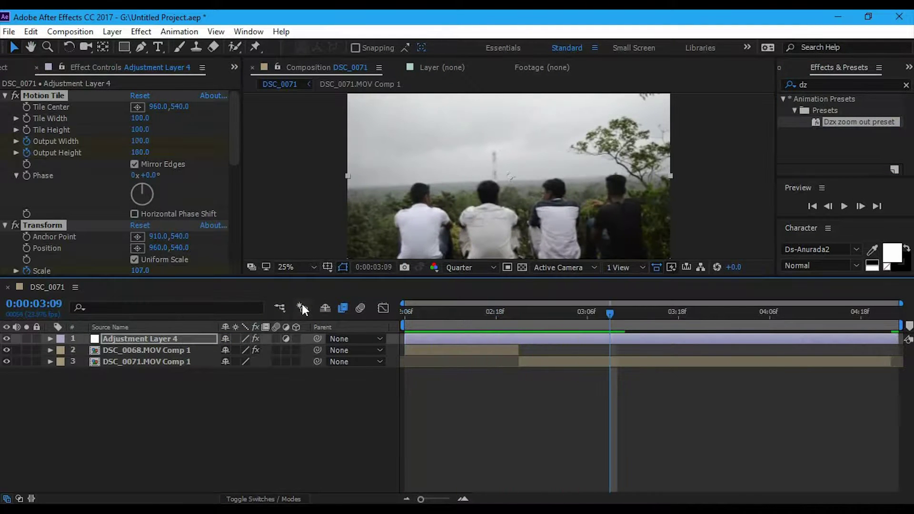
left_click_drag(489, 321, 474, 320)
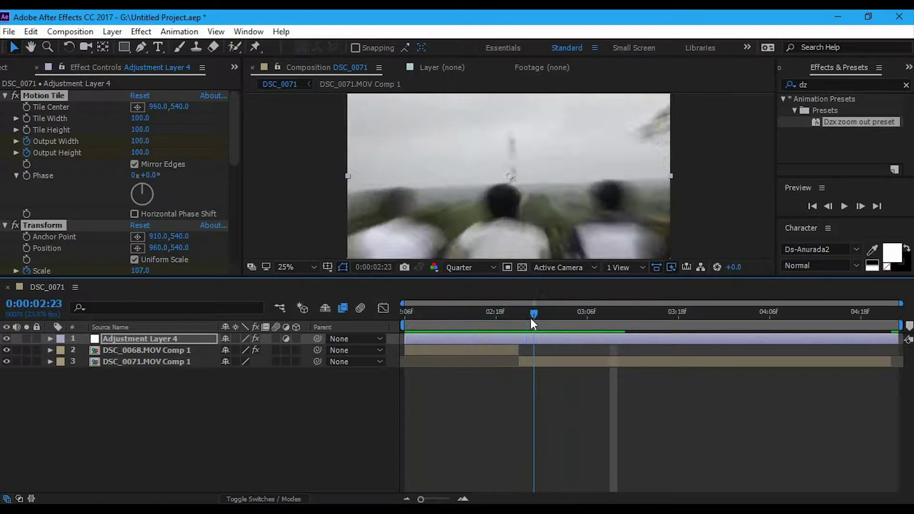
key("space")
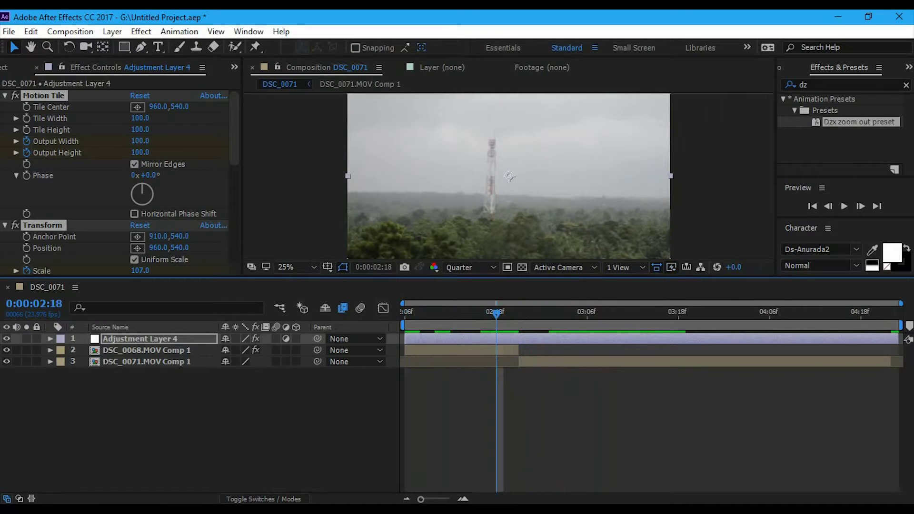
- Expand Adjustment Layer 4's Motion Tile, Transform and Offset effects to reveal their keyframes
left_click(50, 339)
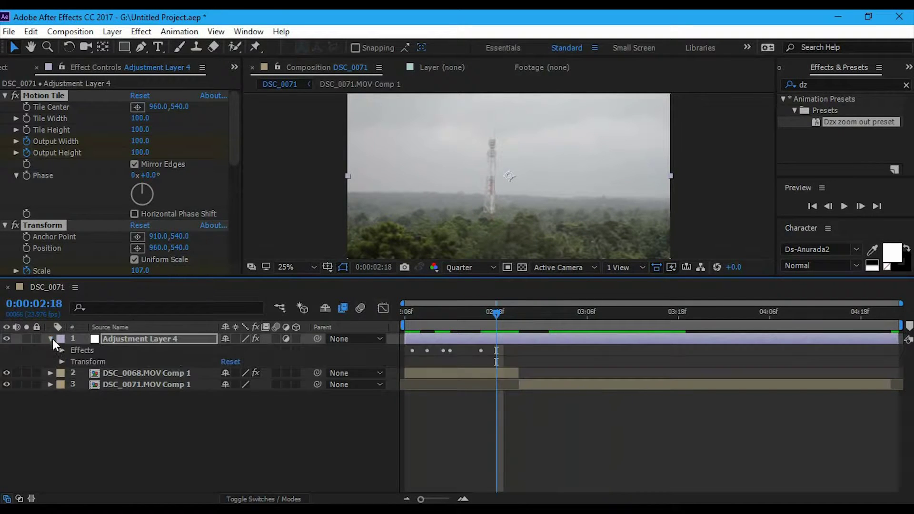
left_click(63, 351)
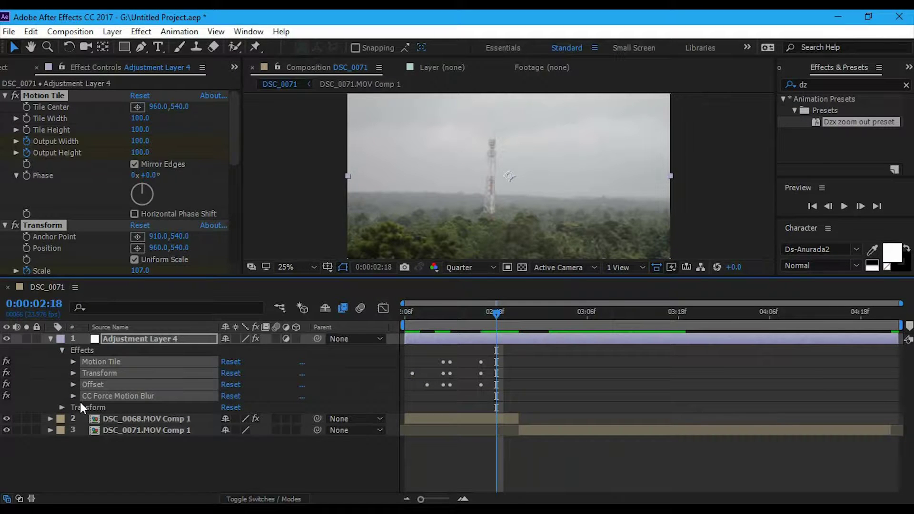
key("F2")
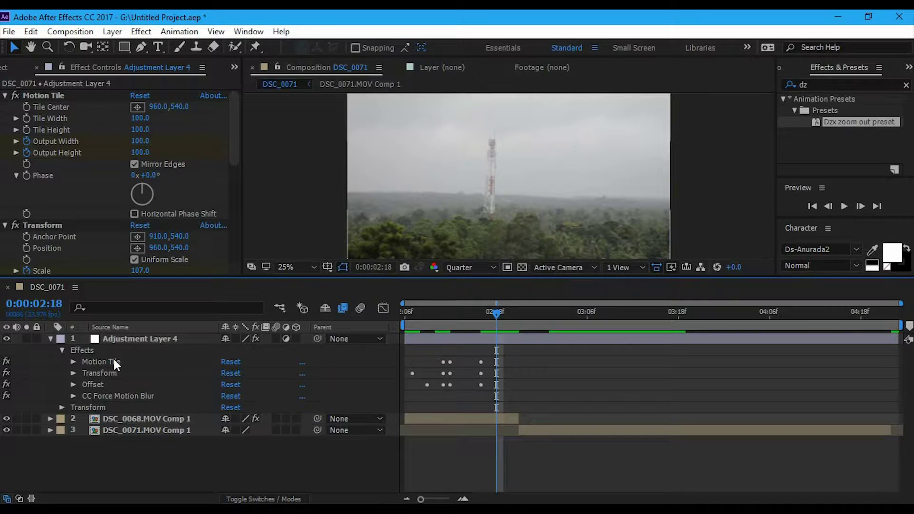
left_click(110, 363)
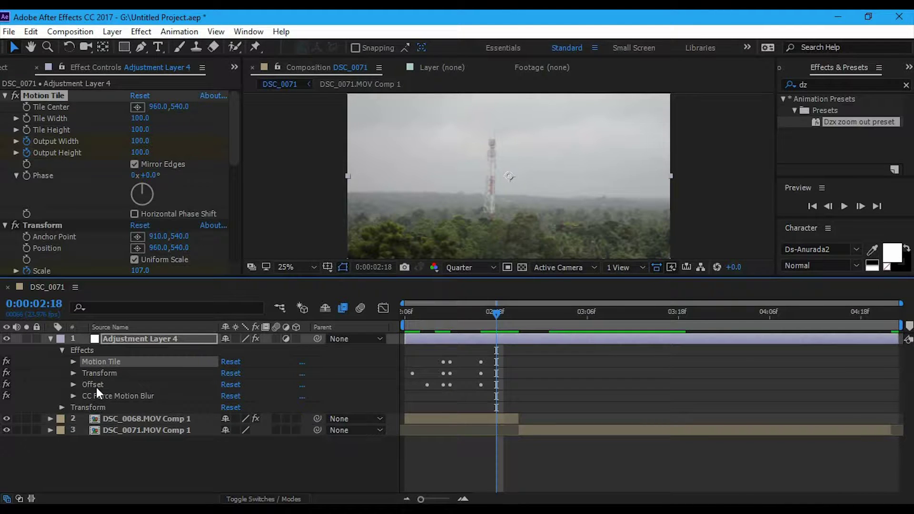
left_click(96, 385, "shift")
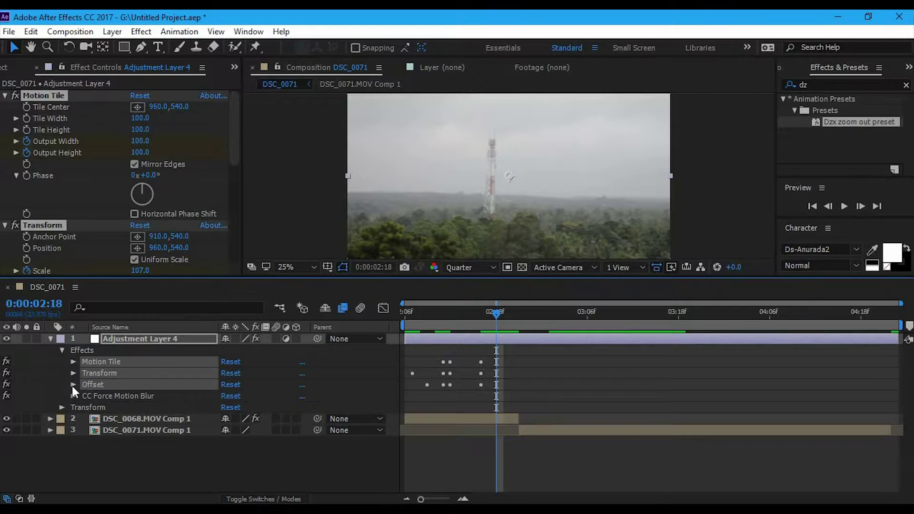
left_click(73, 385)
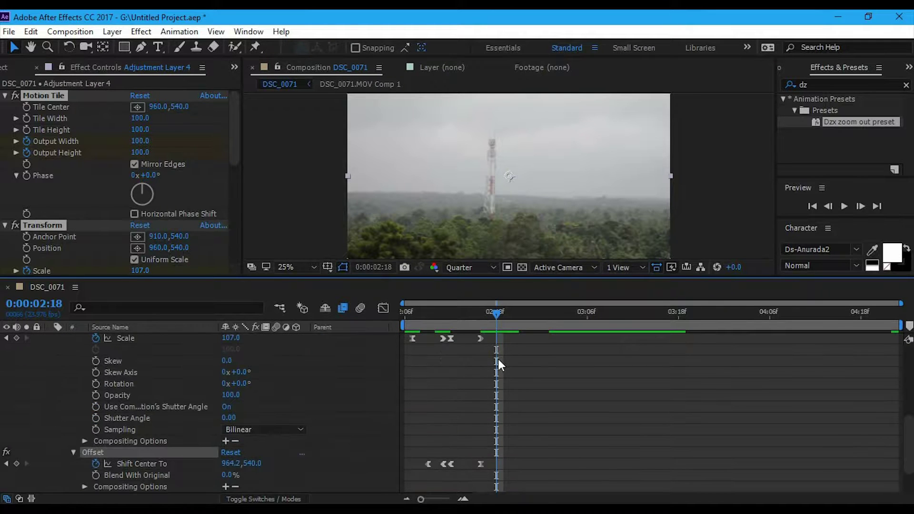
scroll(498, 359, "up", 4)
scroll(498, 360, "up", 2)
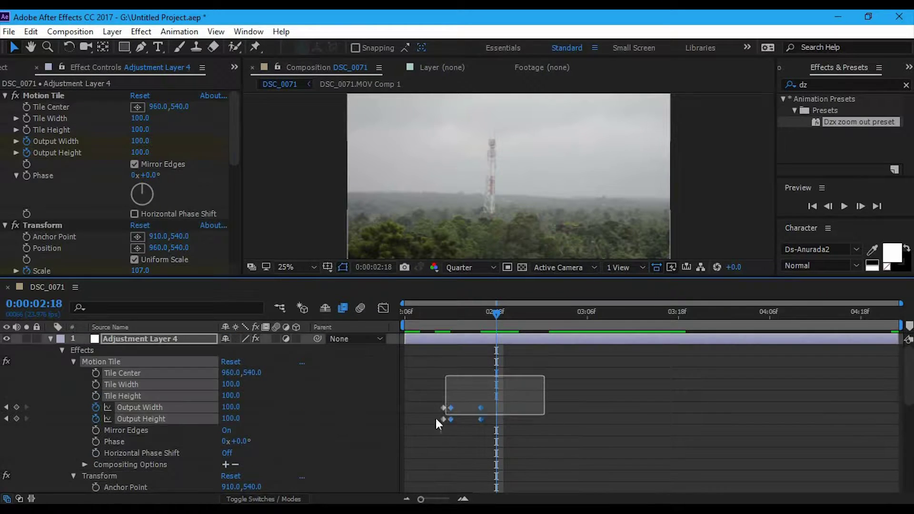
- Move the selected Offset Shift Center To keyframes to the cut near 02:21
left_click_drag(544, 376, 388, 492)
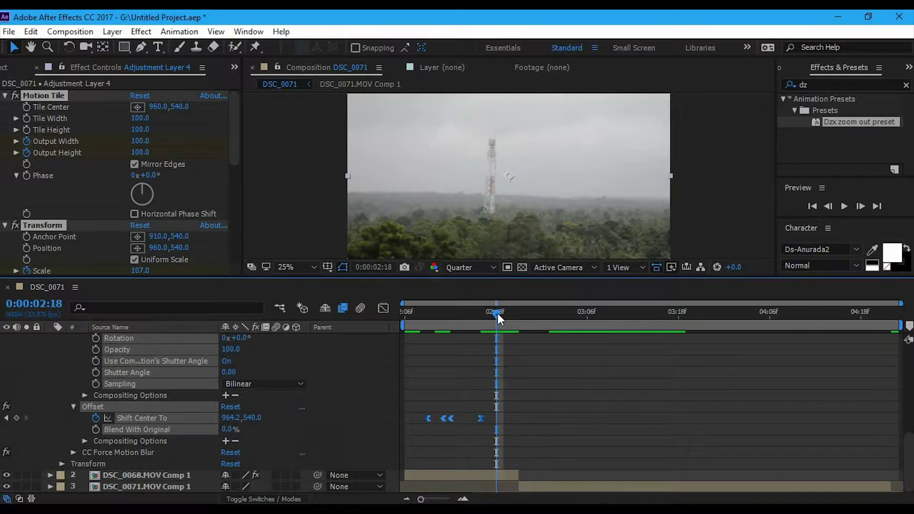
left_click_drag(499, 314, 520, 319)
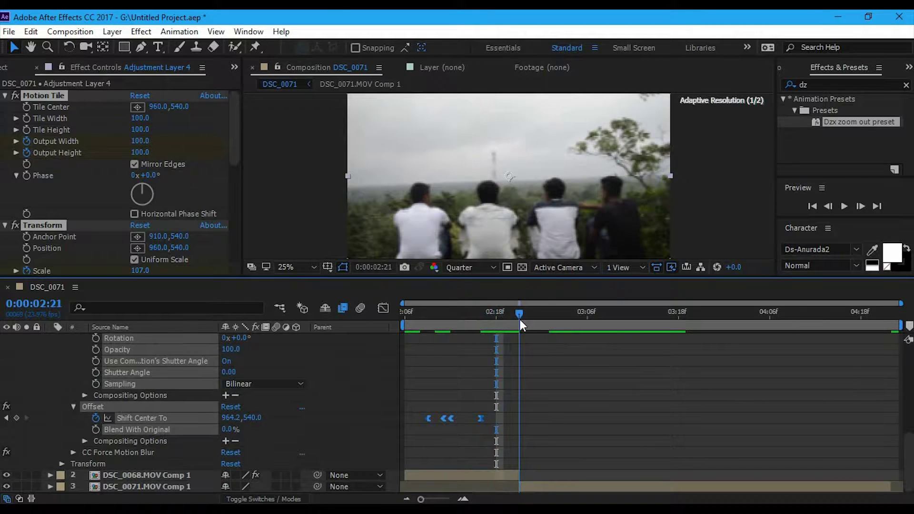
left_click_drag(496, 350, 517, 351)
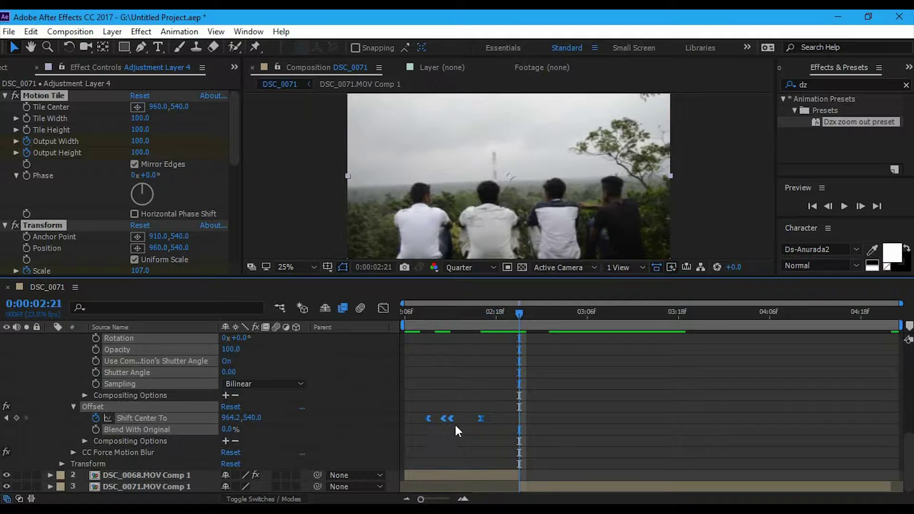
left_click_drag(448, 421, 455, 421)
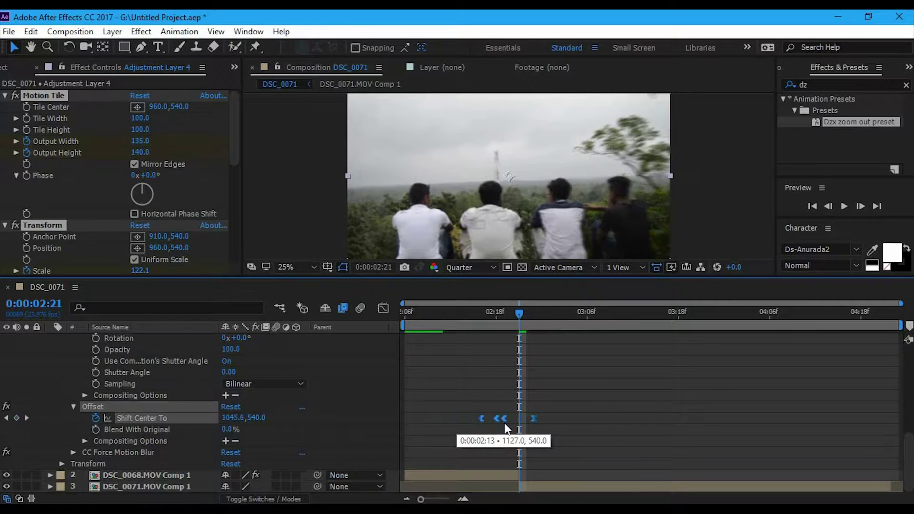
left_click_drag(457, 422, 522, 430)
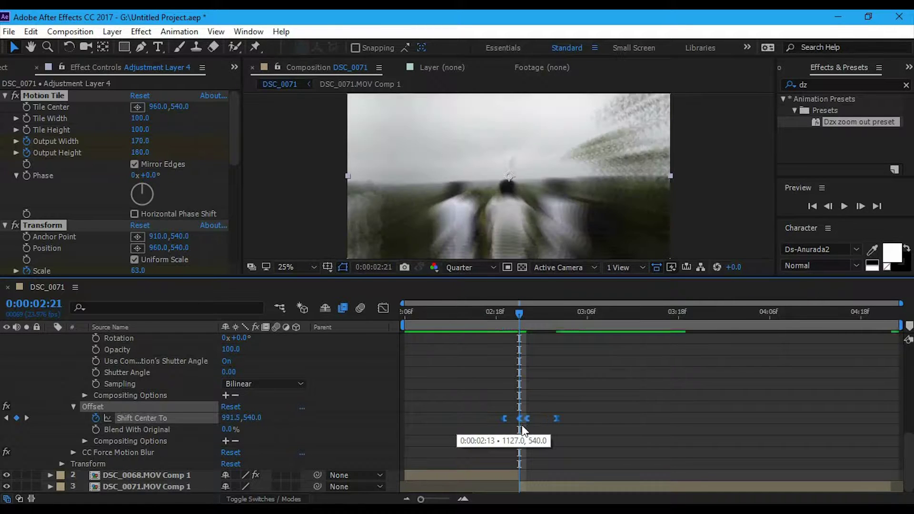
- Zoom the timeline in, nudge the Shift Center To keyframes to match the cut, and verify frame by frame
left_click(463, 500)
left_click_drag(473, 436, 490, 422)
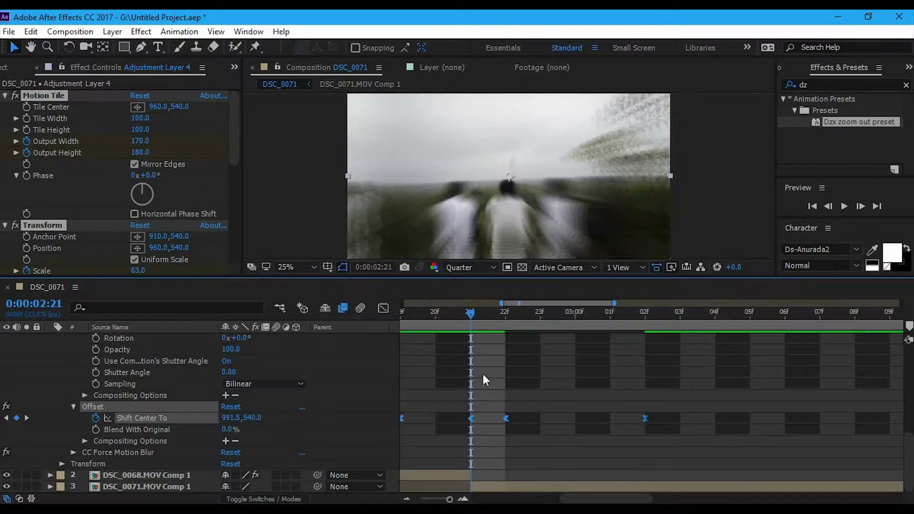
mouse_move(450, 313)
left_mouse_down()
mouse_move(547, 319)
mouse_move(441, 321)
mouse_move(501, 321)
mouse_move(470, 329)
mouse_move(534, 337)
left_mouse_up()
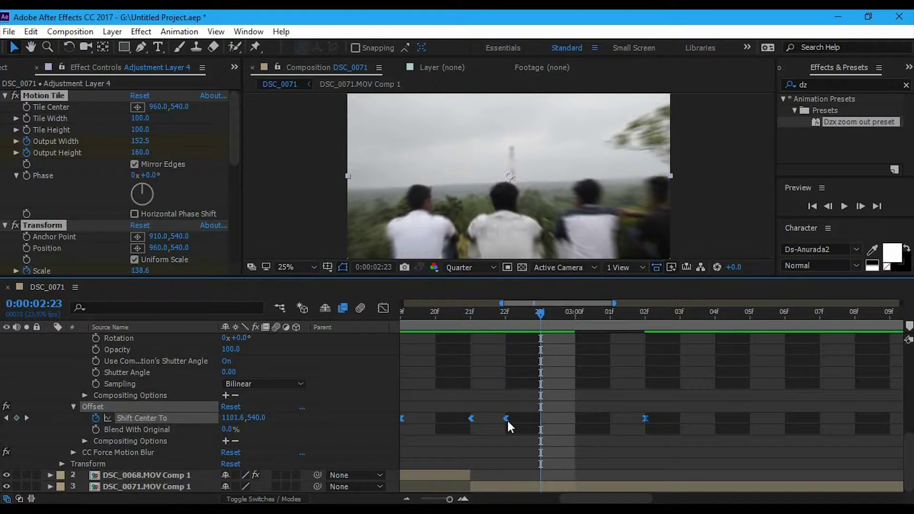
left_click_drag(508, 421, 486, 421)
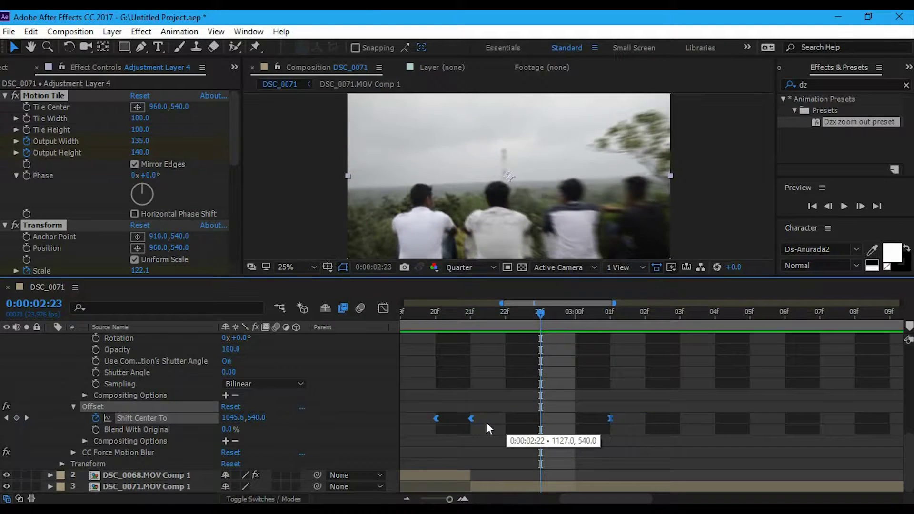
mouse_move(413, 324)
left_mouse_down()
mouse_move(470, 325)
mouse_move(400, 343)
mouse_move(584, 341)
left_mouse_up()
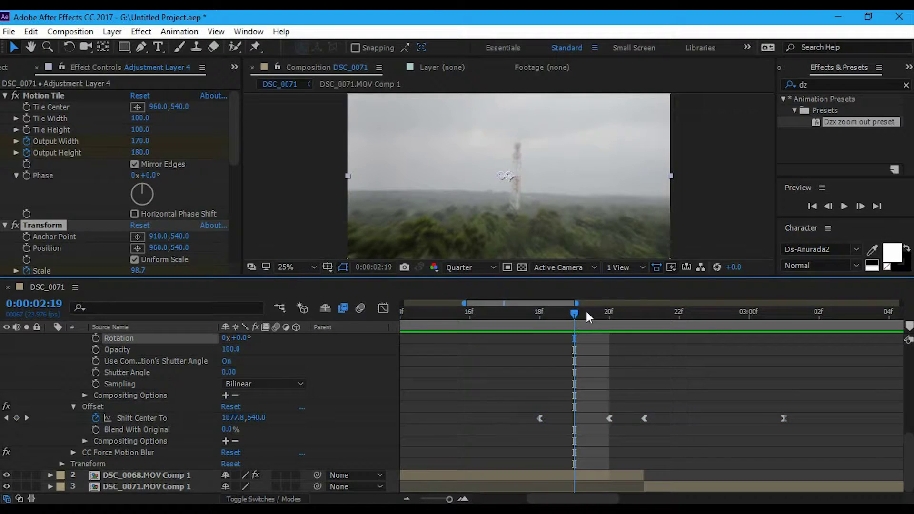
mouse_move(576, 307)
left_mouse_down()
mouse_move(639, 321)
mouse_move(749, 320)
left_mouse_up()
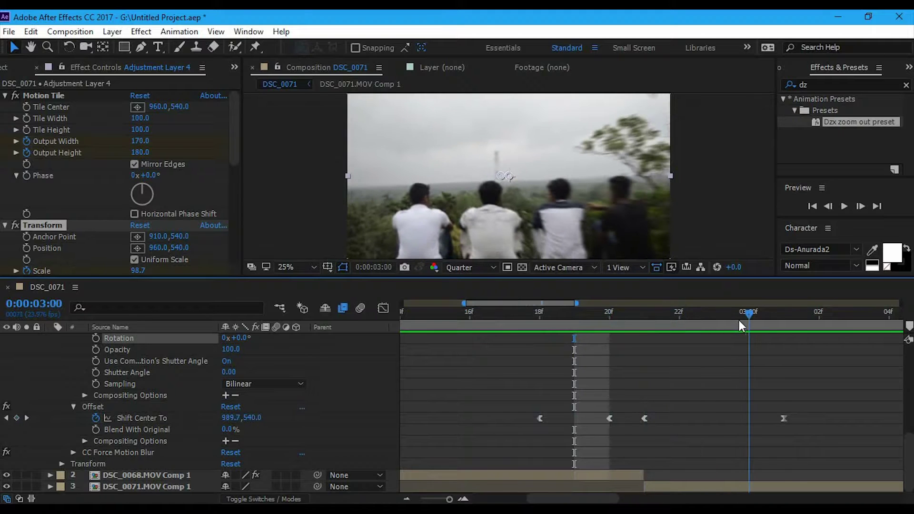
left_click(406, 499)
- Play the transition from the start and scrub around the cut at 03:00–03:01
left_click(407, 499)
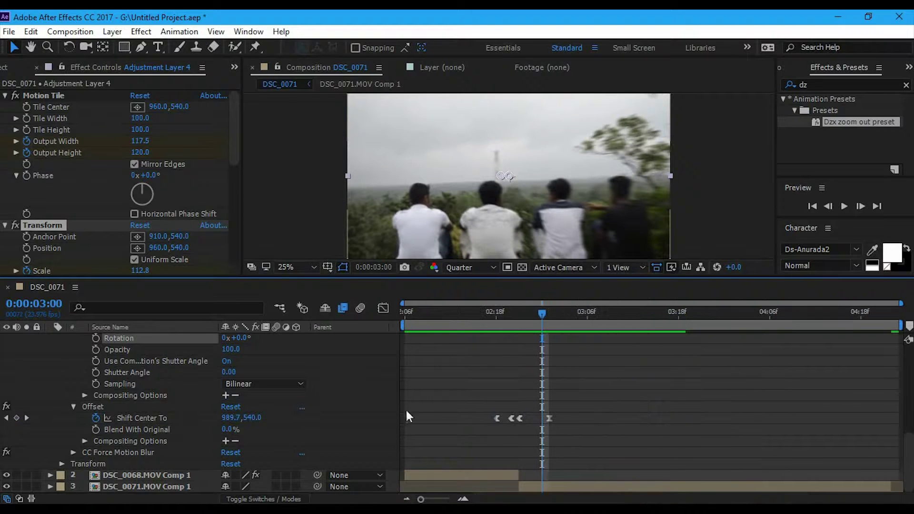
key("Home")
key("space")
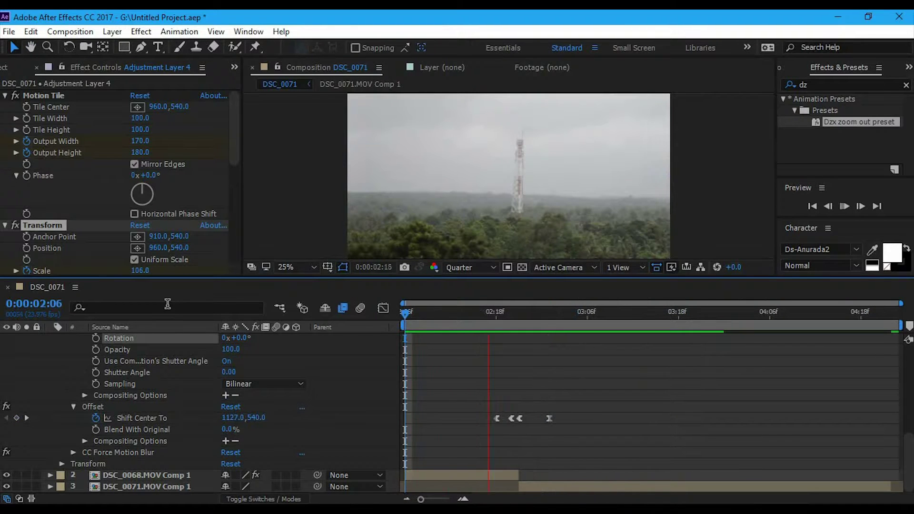
key("space")
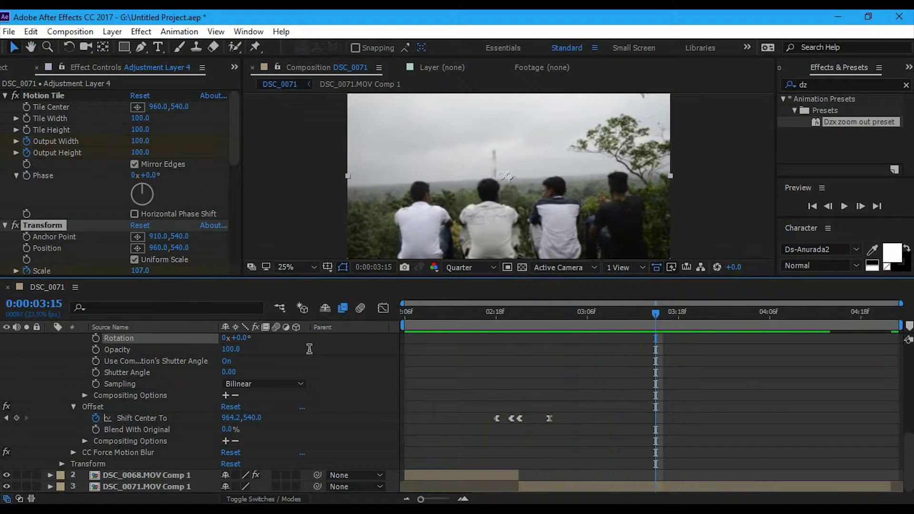
scroll(505, 366, "up", 5)
left_click_drag(513, 327, 550, 325)
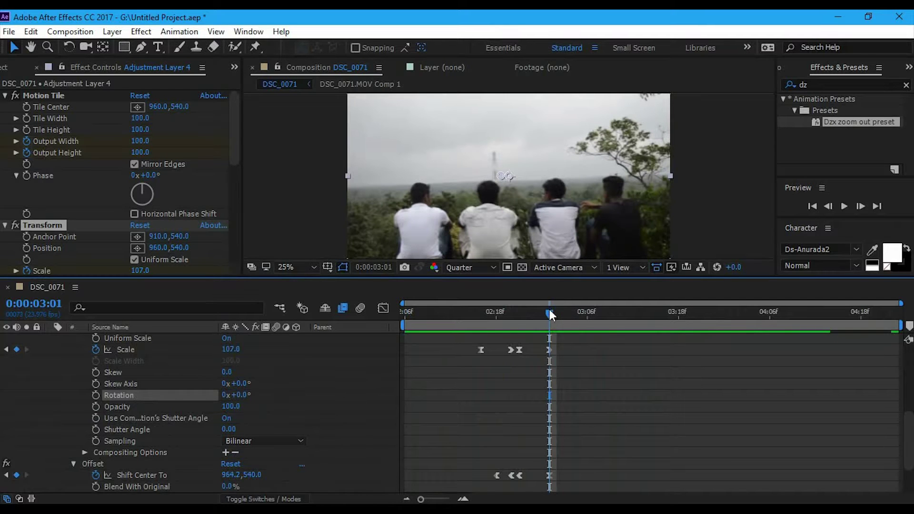
left_click_drag(549, 314, 557, 314)
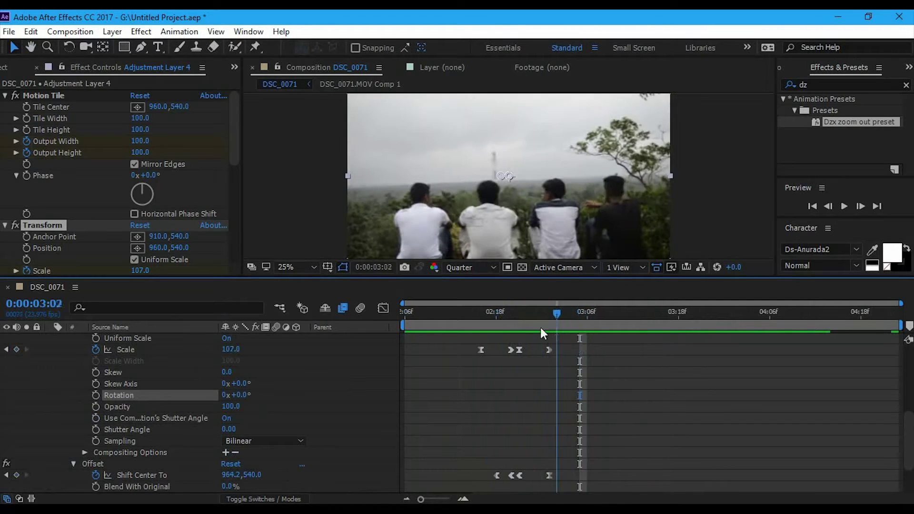
left_click(541, 328)
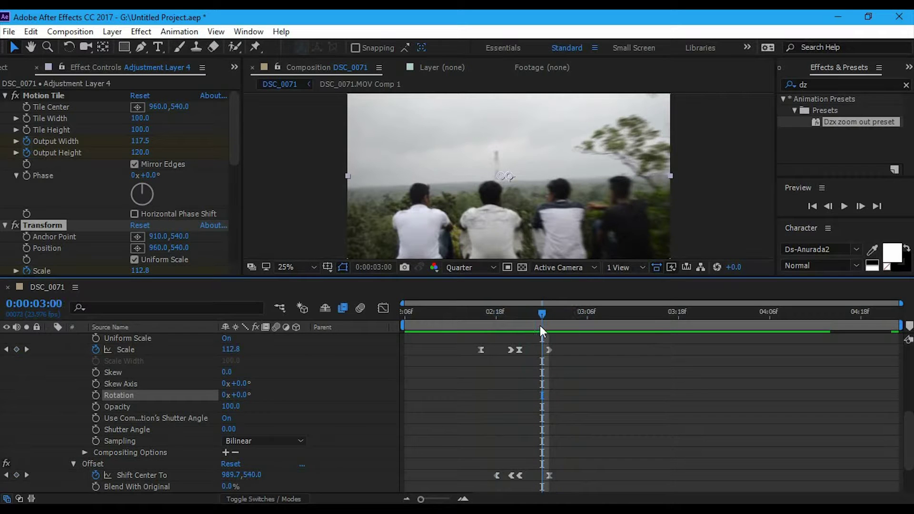
left_click_drag(541, 328, 551, 328)
- Review the Motion Tile Output Width and Output Height keyframes, then deselect them
scroll(618, 422, "up", 3)
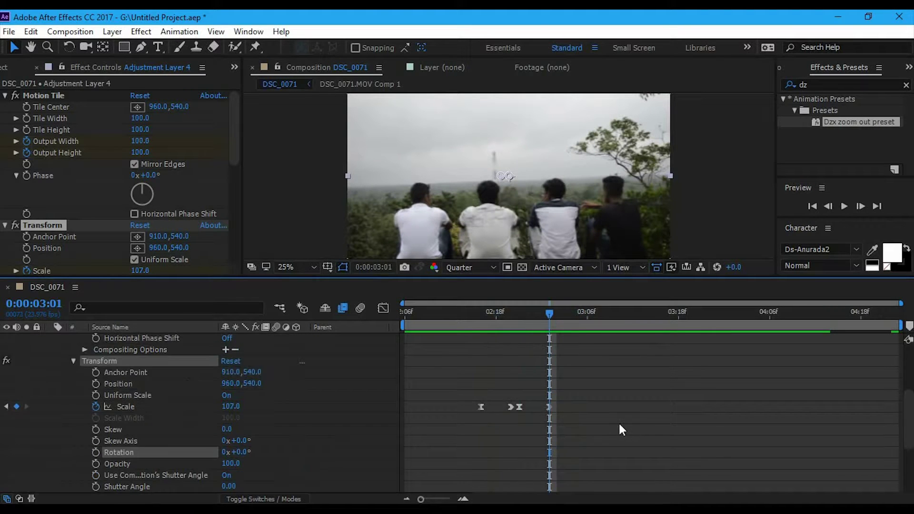
scroll(619, 420, "up", 2)
scroll(621, 422, "up", 2)
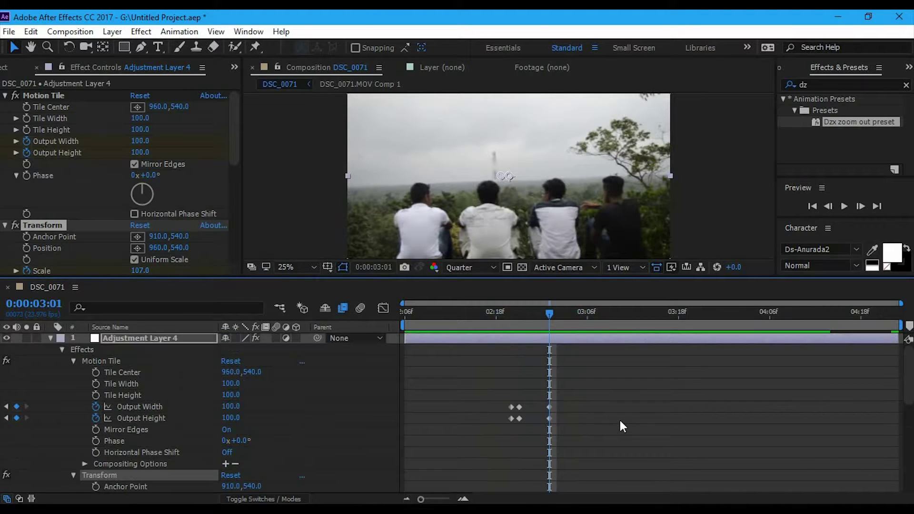
left_click_drag(408, 381, 616, 444)
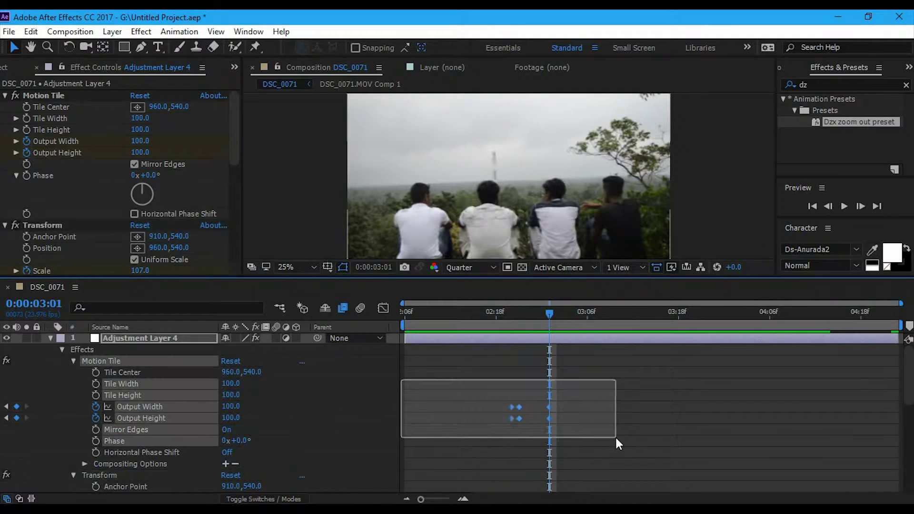
left_click_drag(650, 372, 490, 443)
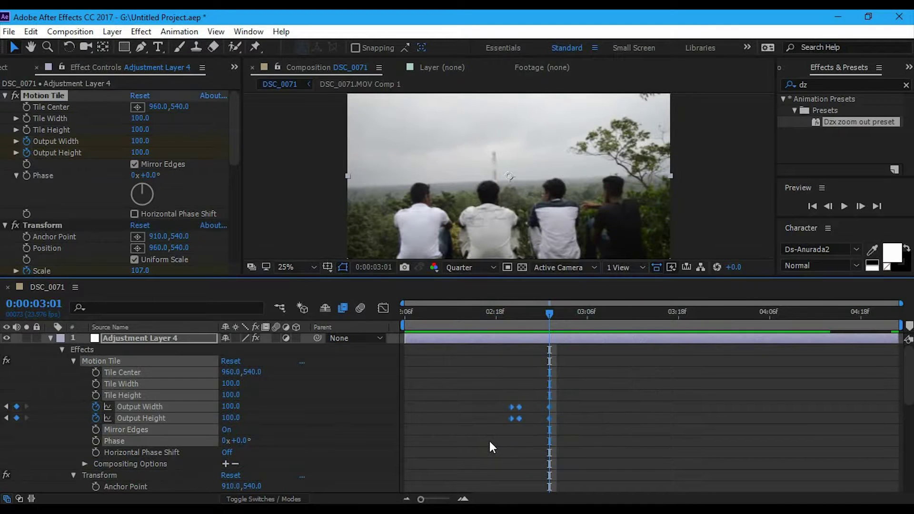
scroll(561, 437, "down", 2)
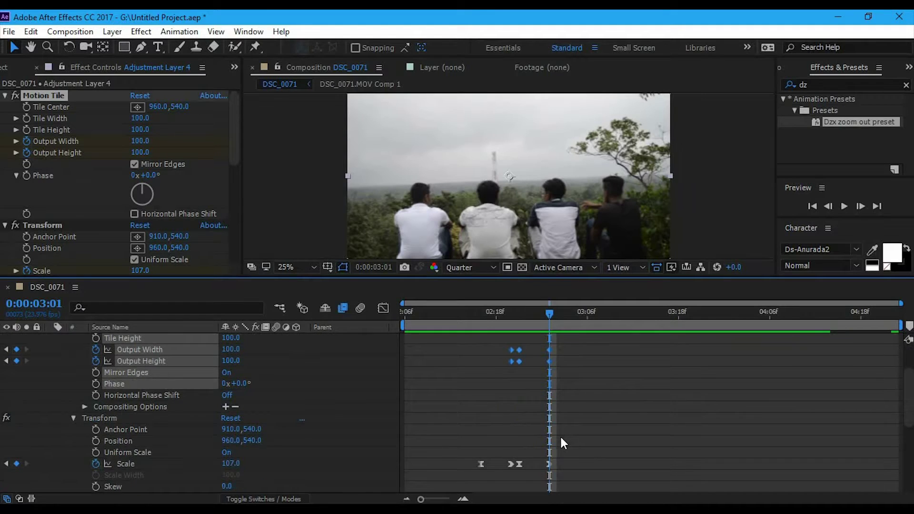
scroll(561, 437, "up", 2)
scroll(561, 437, "down", 2)
left_click_drag(540, 328, 535, 322)
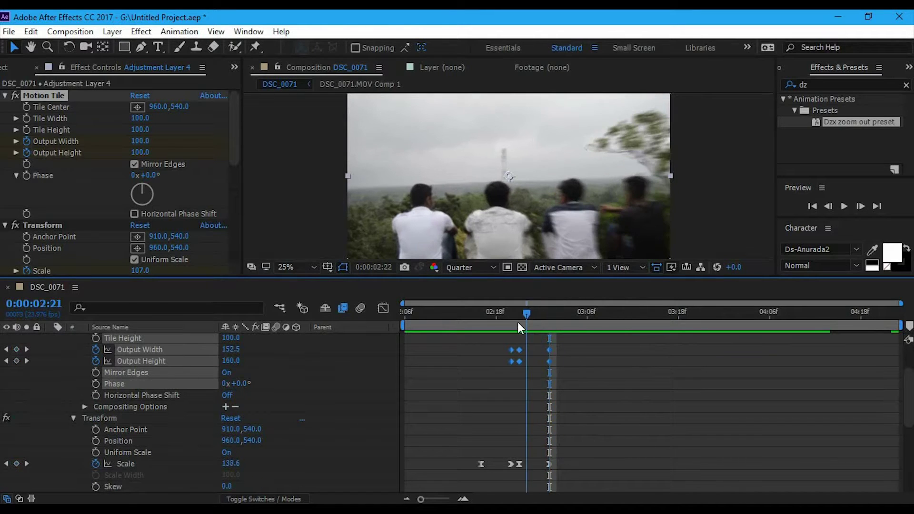
left_click(668, 350)
- Scrub past the transition to 03:21 and collapse Adjustment Layer 4's properties
scroll(668, 351, "up", 3)
mouse_move(715, 313)
left_mouse_down()
mouse_move(741, 313)
mouse_move(702, 313)
left_mouse_up()
left_click(51, 340)
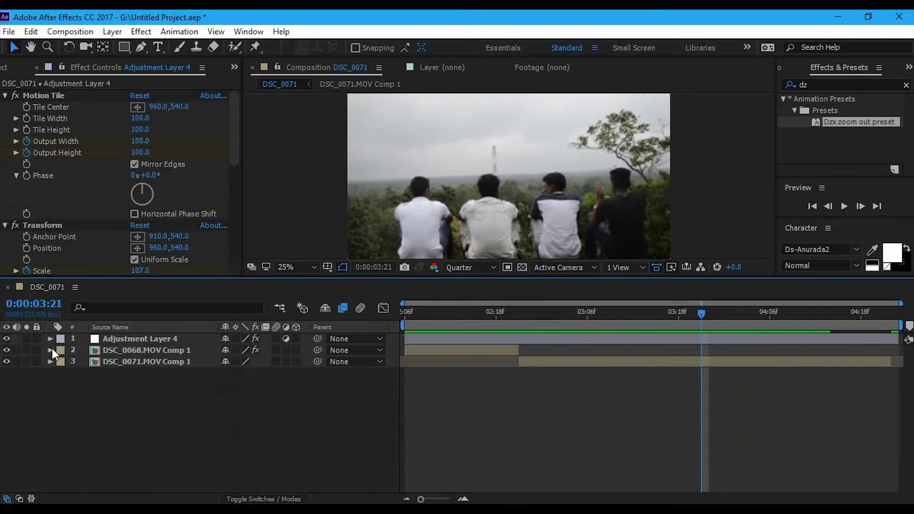